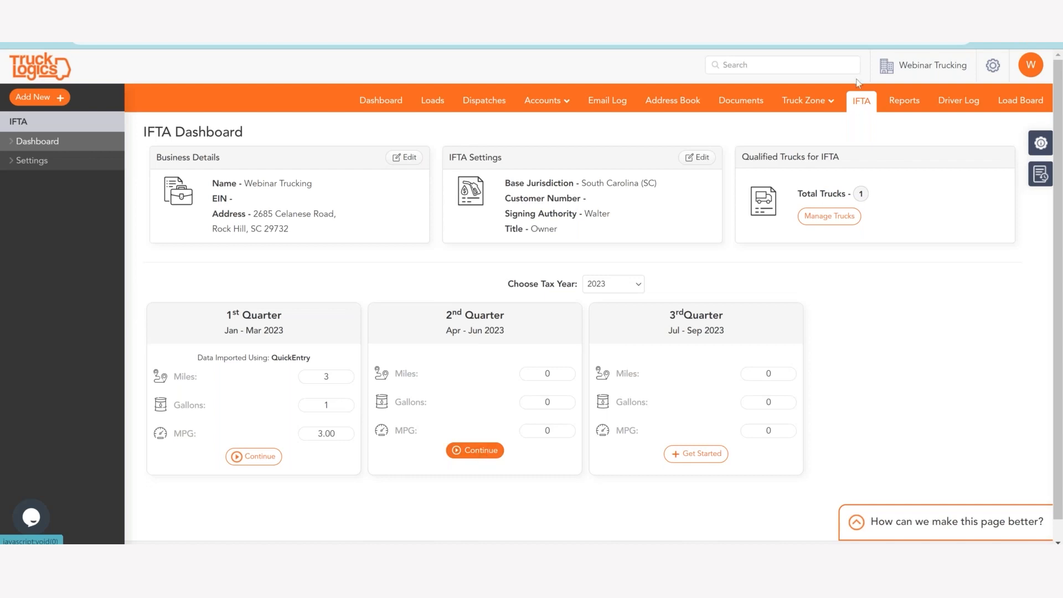
Continue the 2nd Quarter 2023 IFTA report and select truck Web T 1 for it.
left_click(369, 102)
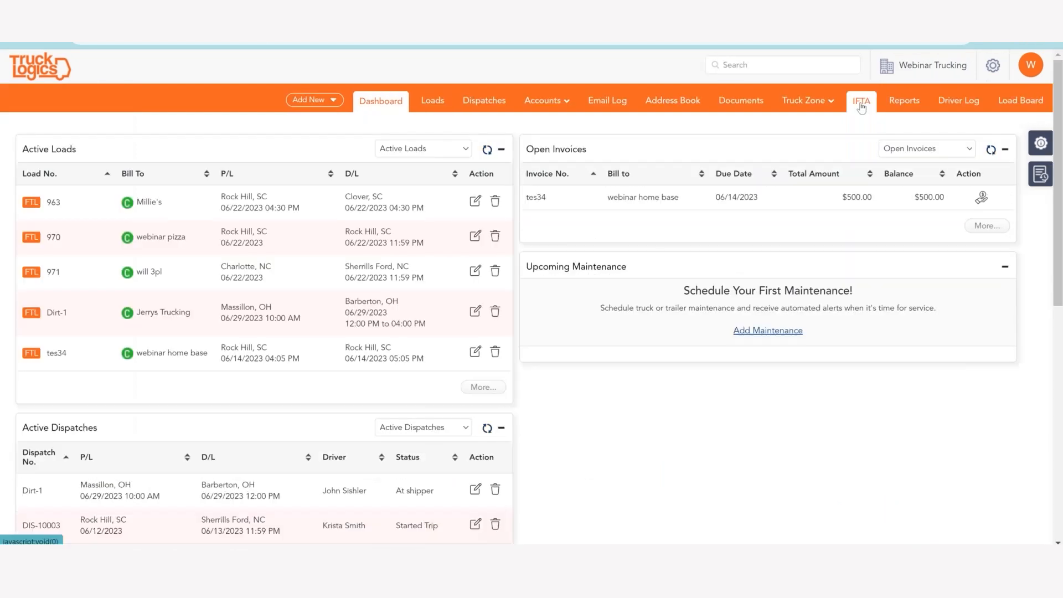
left_click(862, 105)
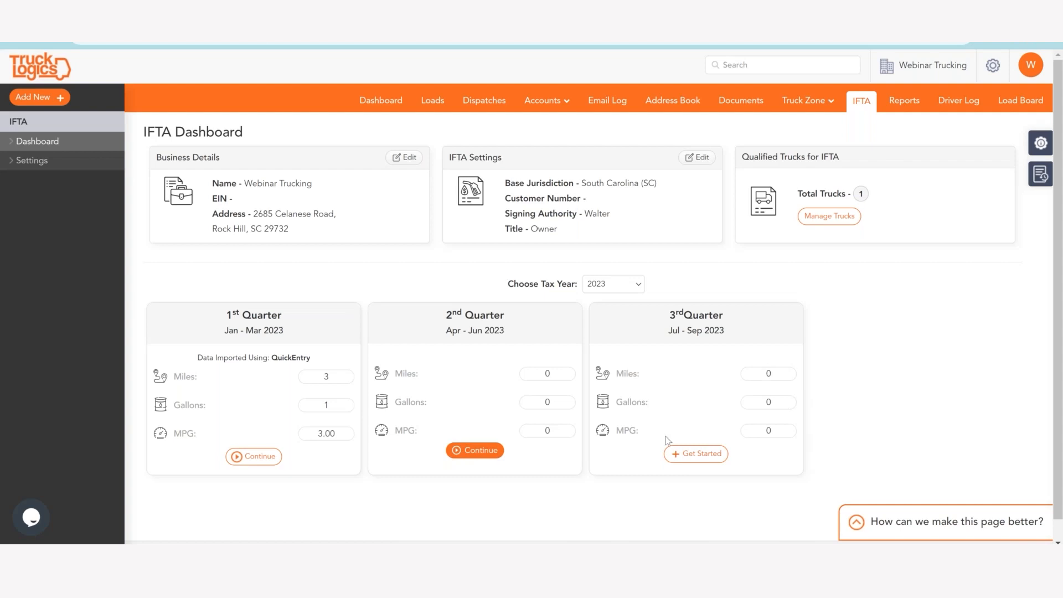
left_click(466, 452)
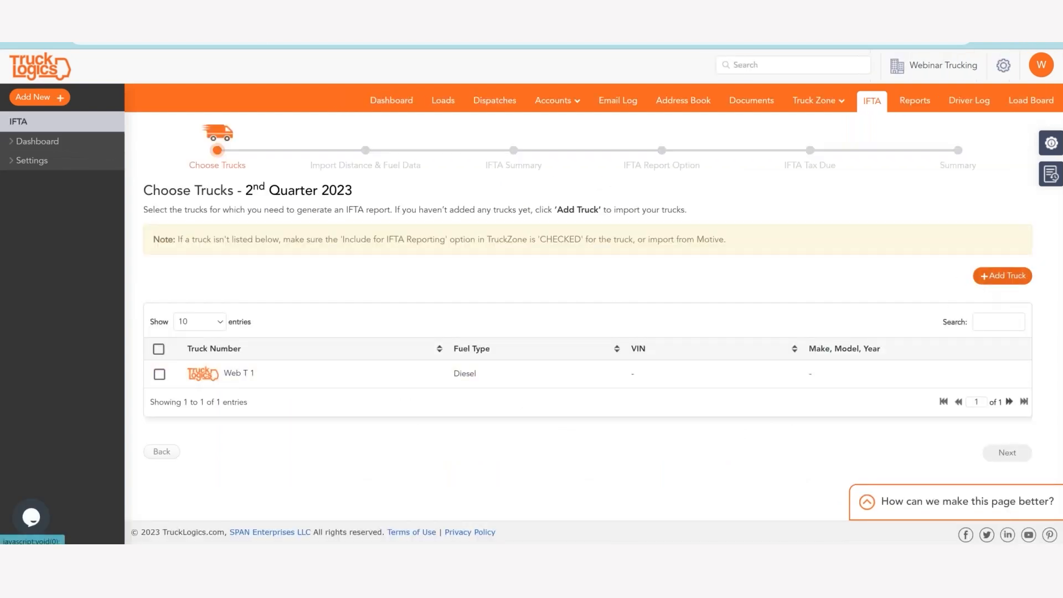
left_click(160, 374)
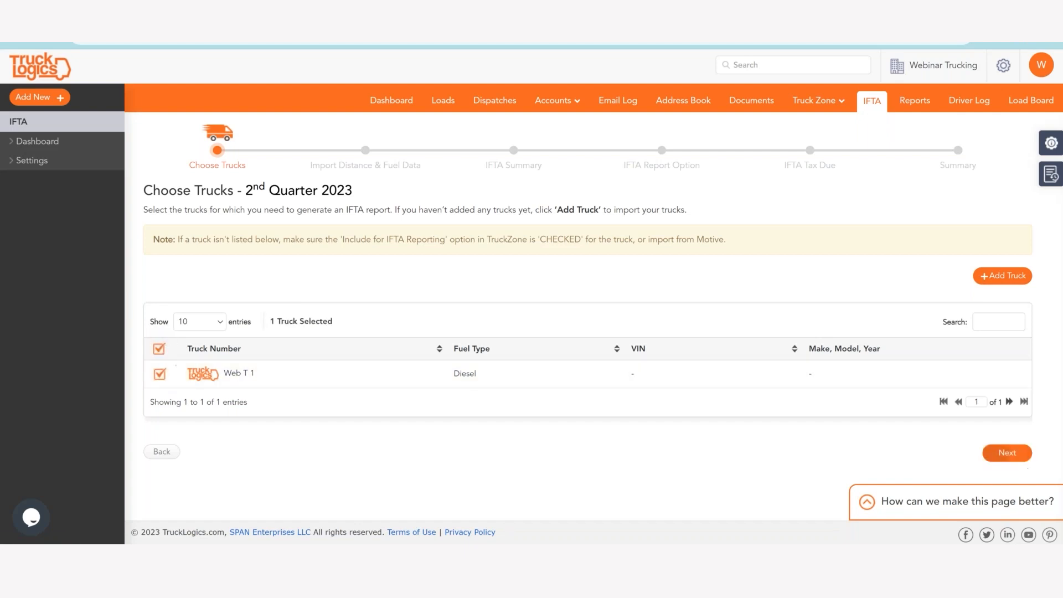
left_click(1007, 452)
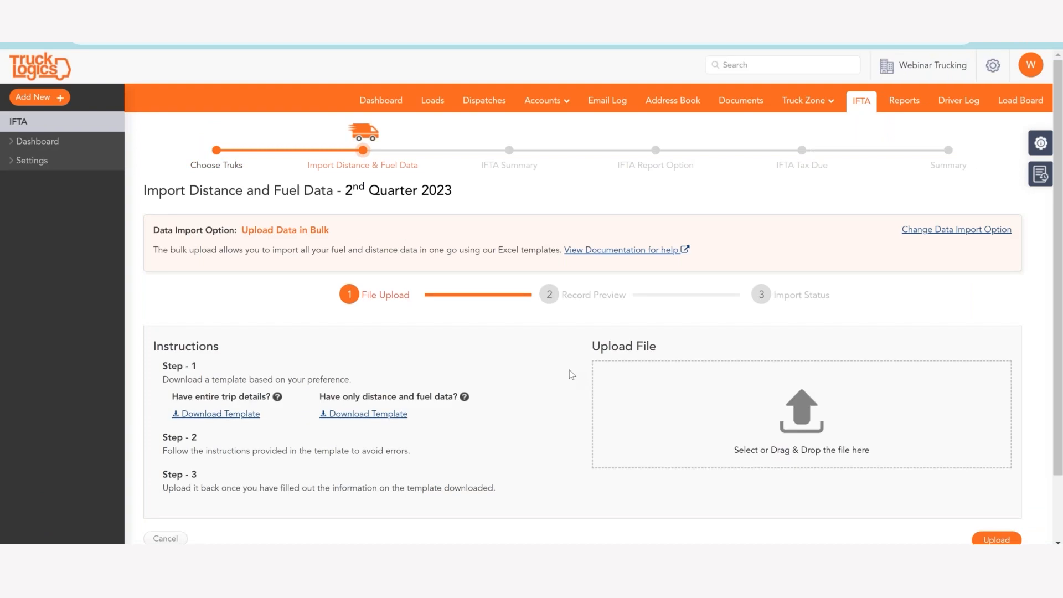
Choose Upload Data in Bulk as the import option for distance and fuel data.
left_click(961, 230)
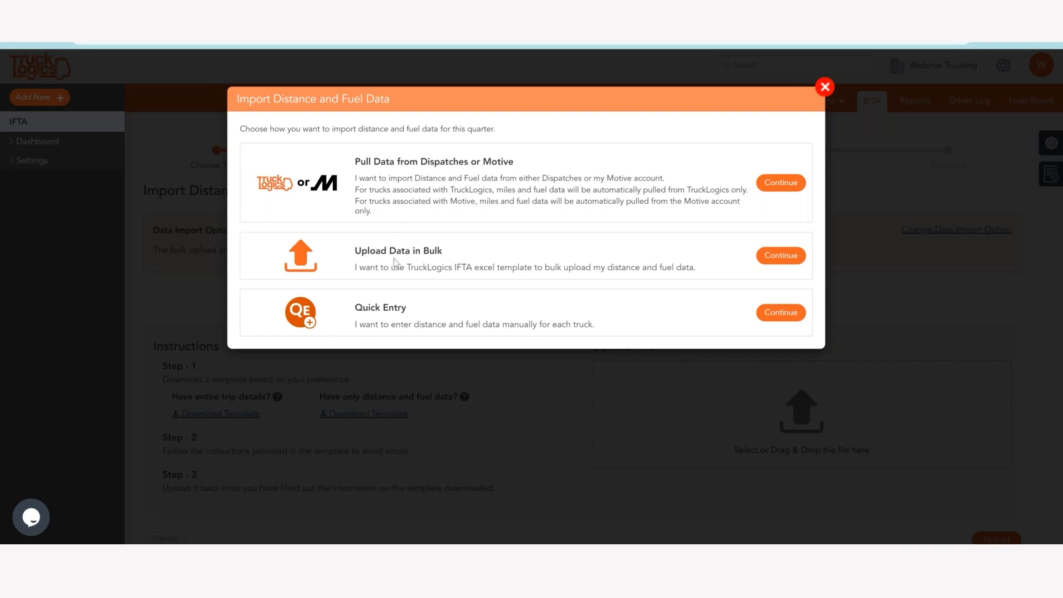
left_click(781, 256)
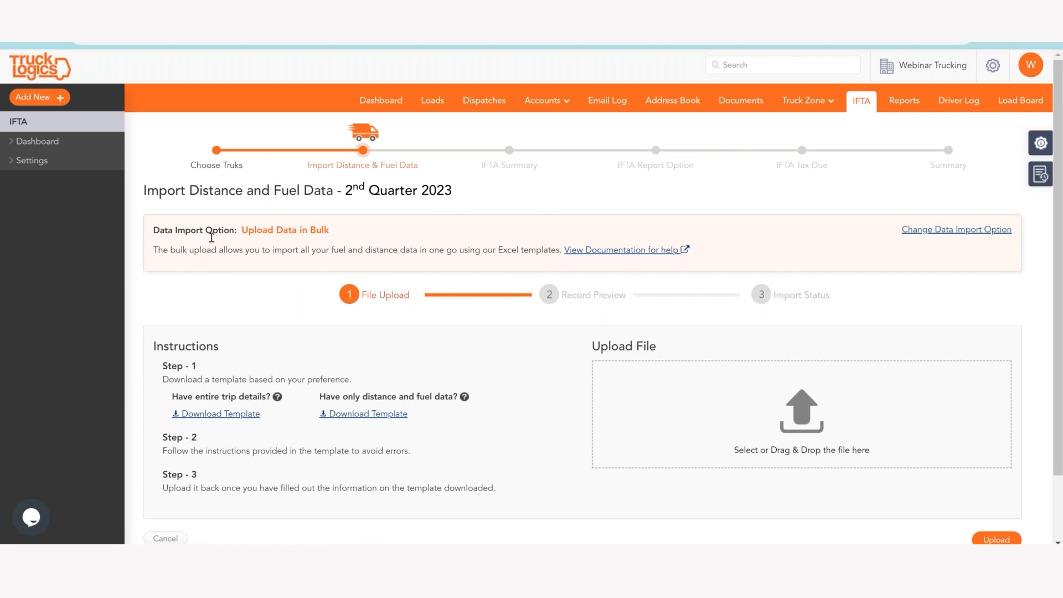
scroll(183, 279, "down", 2)
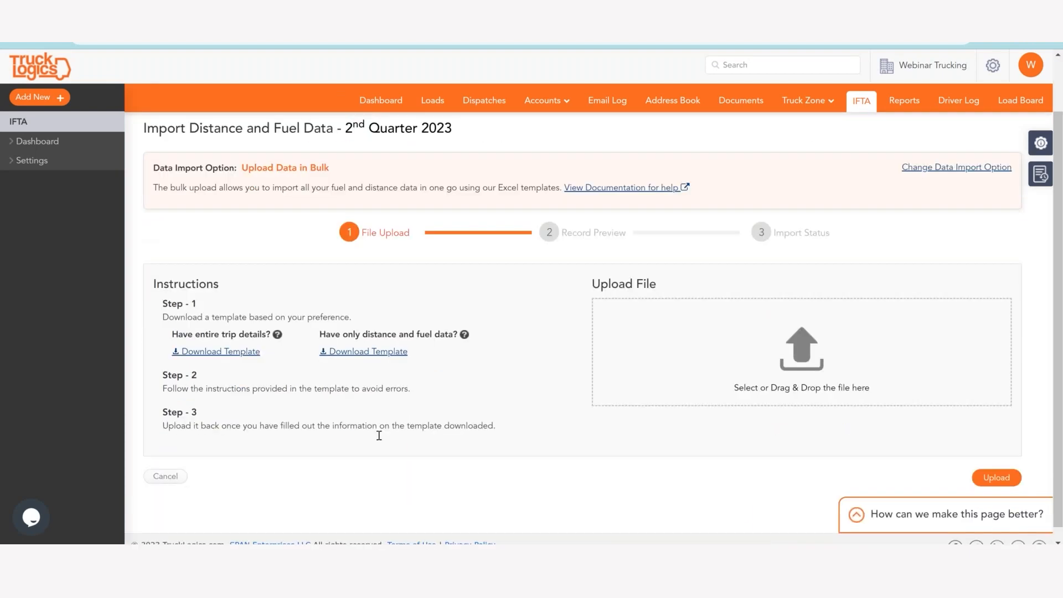
scroll(498, 334, "up", 2)
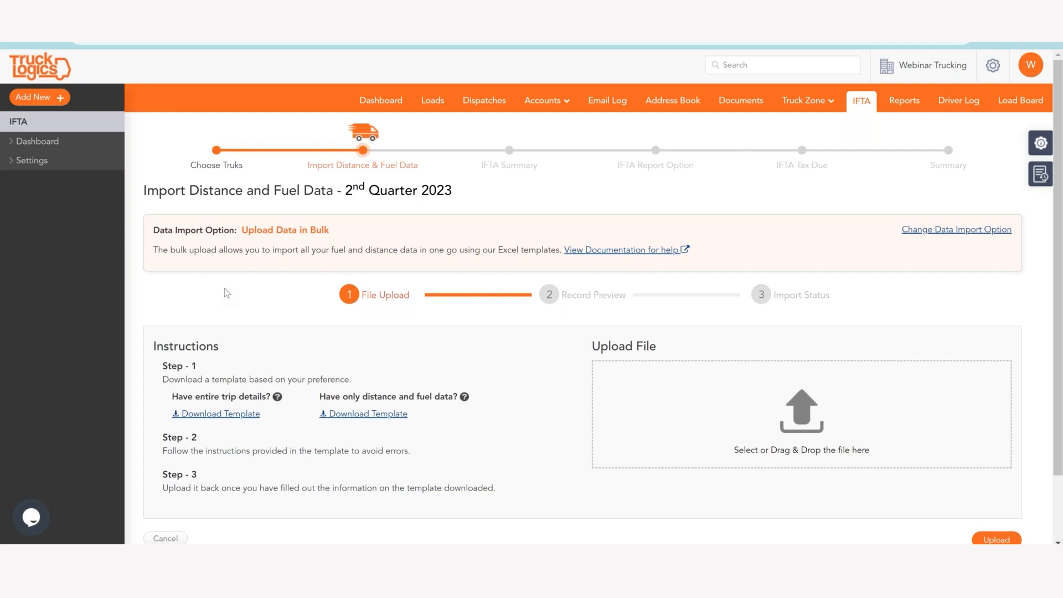
Download both bulk upload templates, the one for entire trip details and the one for only distance and fuel data.
scroll(227, 293, "down", 1)
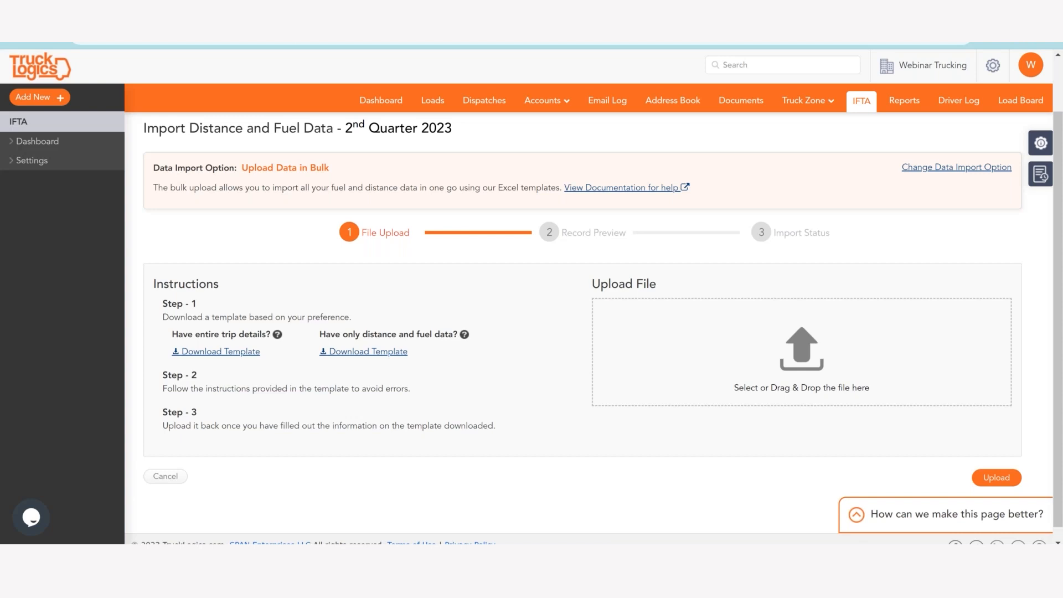
left_click(194, 352)
left_click(341, 354)
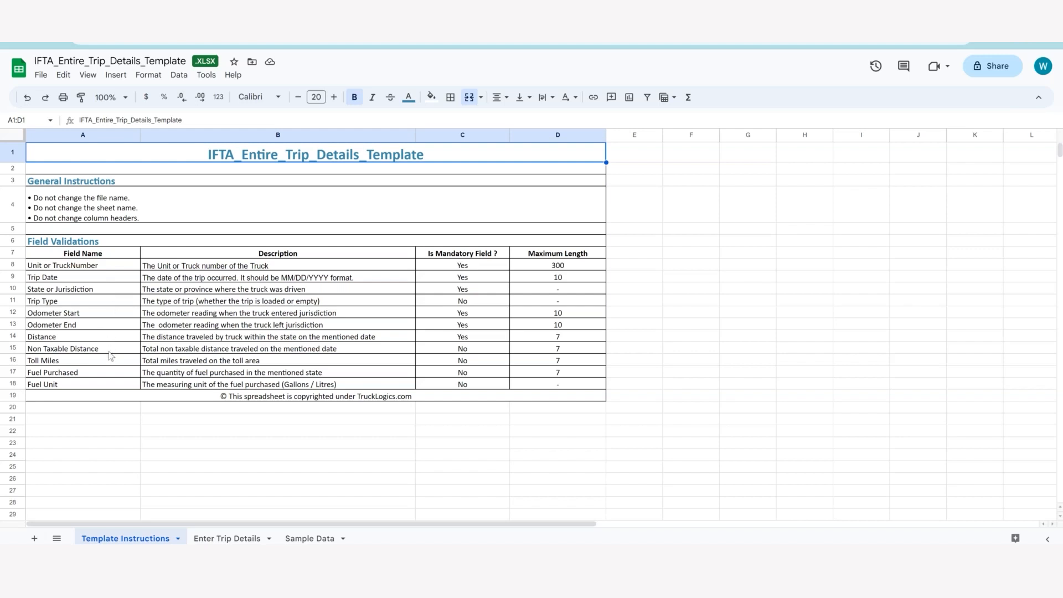
Review the trip entry and sample data sheets of IFTA_Entire_Trip_Details_Template in Google Sheets, and return to Enter Trip Details.
left_click(221, 539)
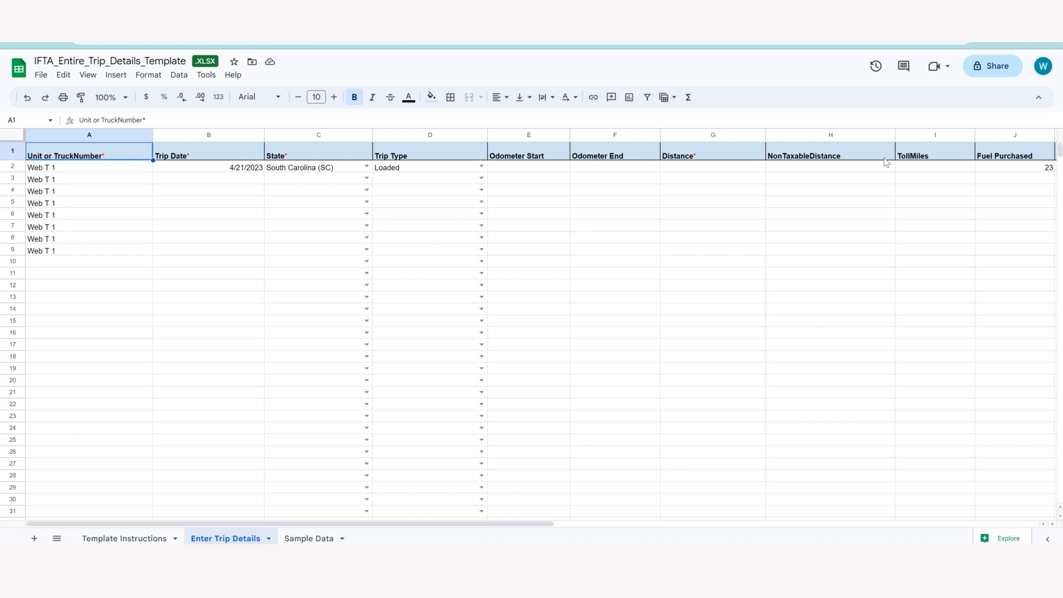
left_click(308, 537)
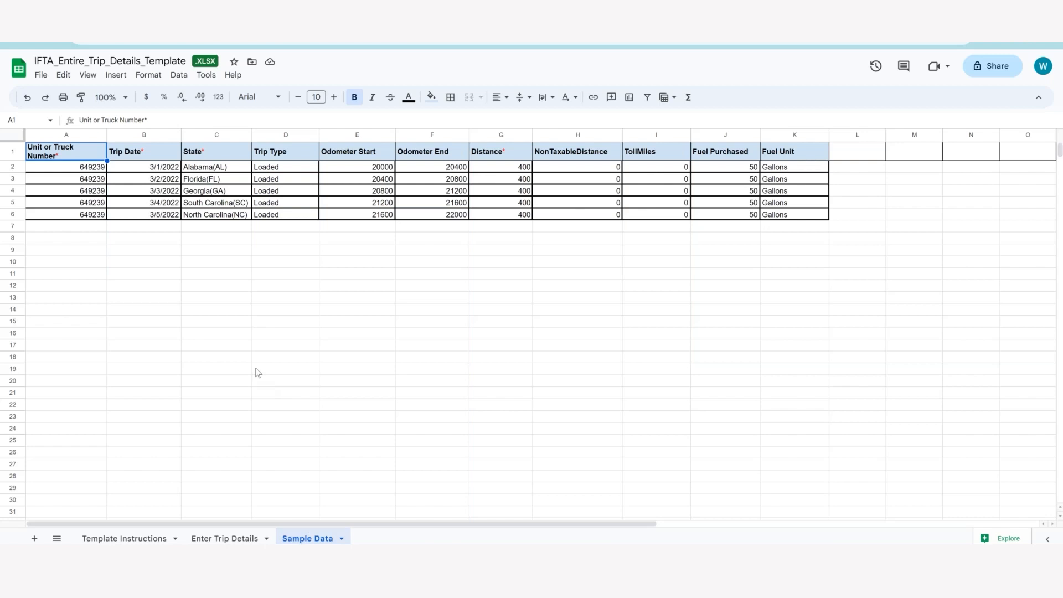
left_click(244, 531)
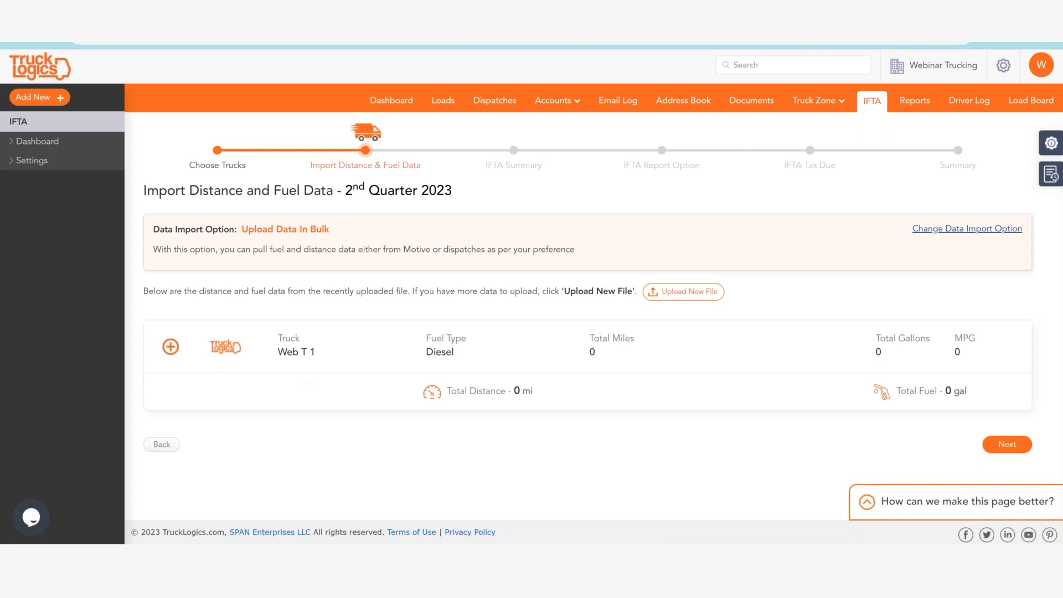
left_click(332, 16)
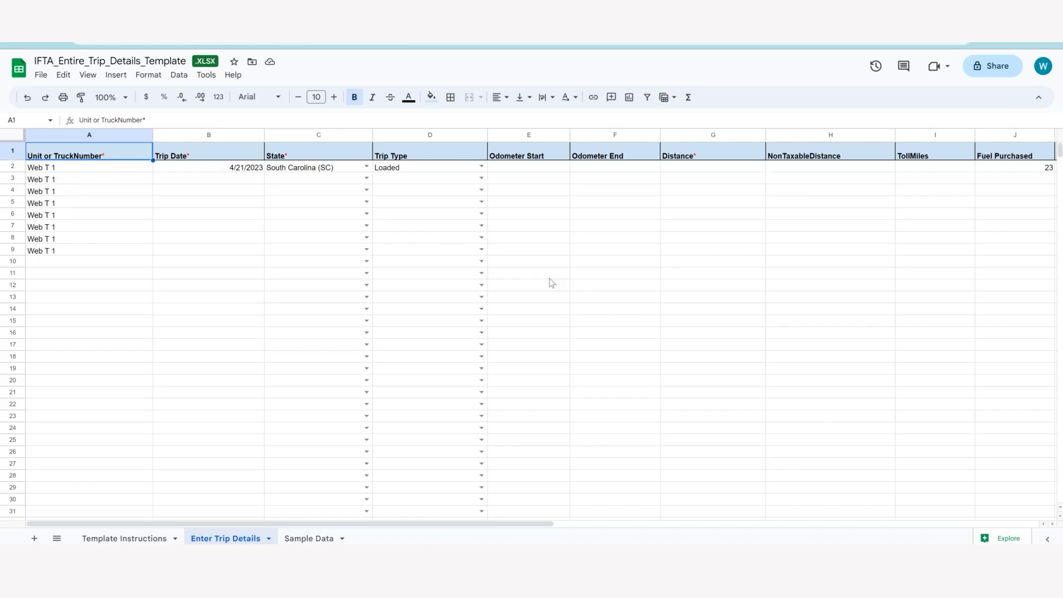
Move the trip date 4/21/2023 from cell B2 to cell B4.
left_click(216, 178)
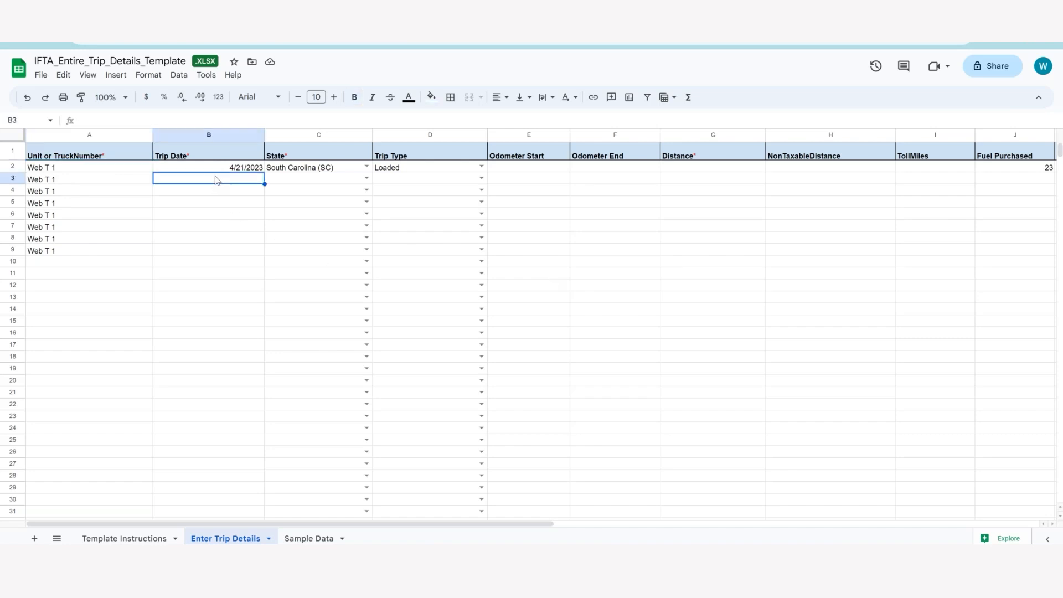
left_click(218, 169)
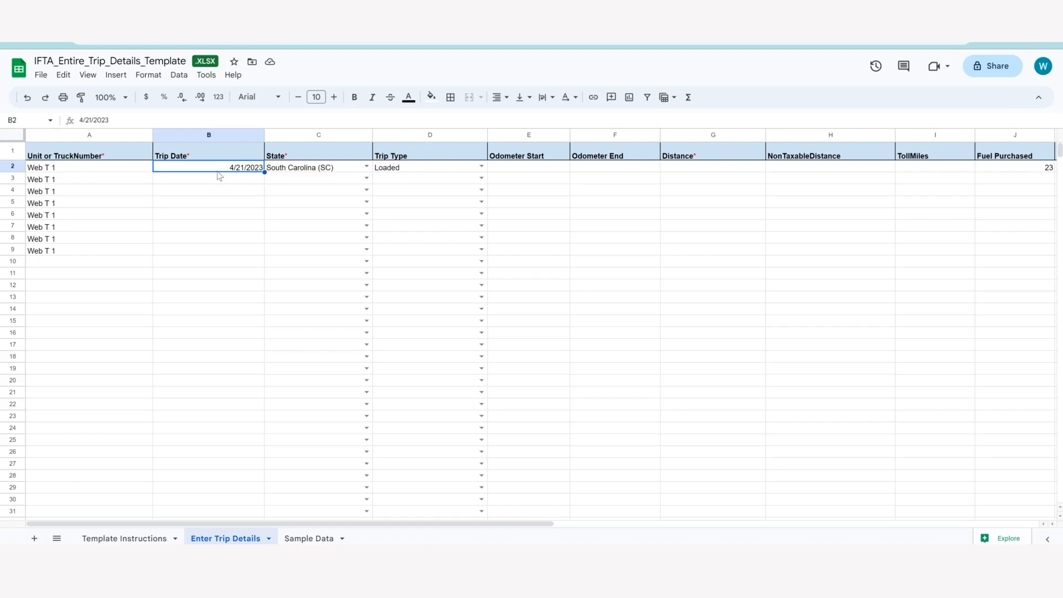
left_click_drag(219, 170, 209, 192)
Enter the trip date 04/19 in cell B2 and pick April 19, 2023 in its calendar.
left_click(216, 167)
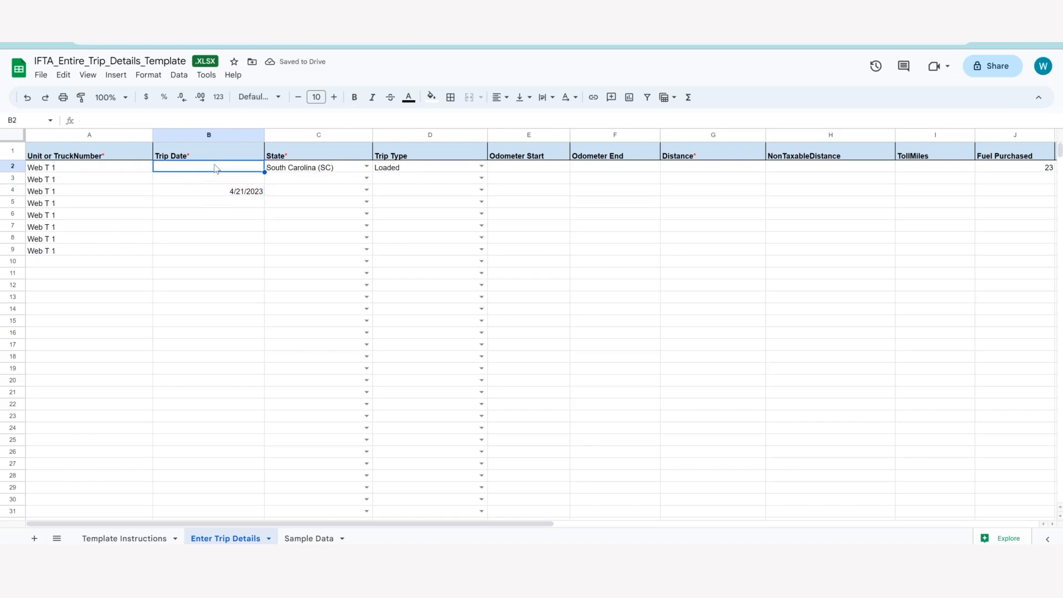
type("04/")
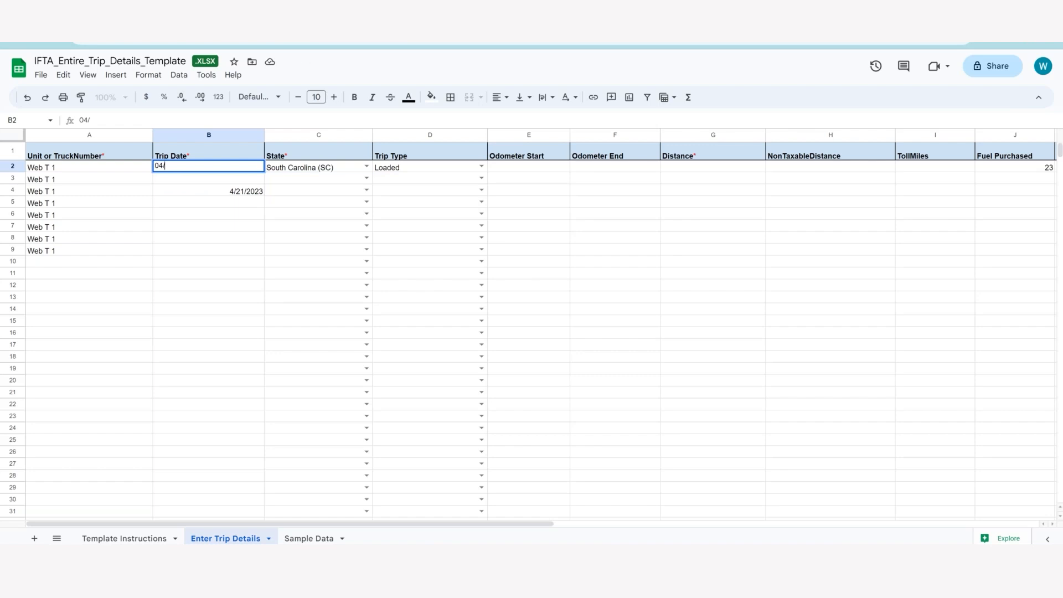
type("19")
left_click(237, 177)
left_click(236, 167)
double_click(262, 166)
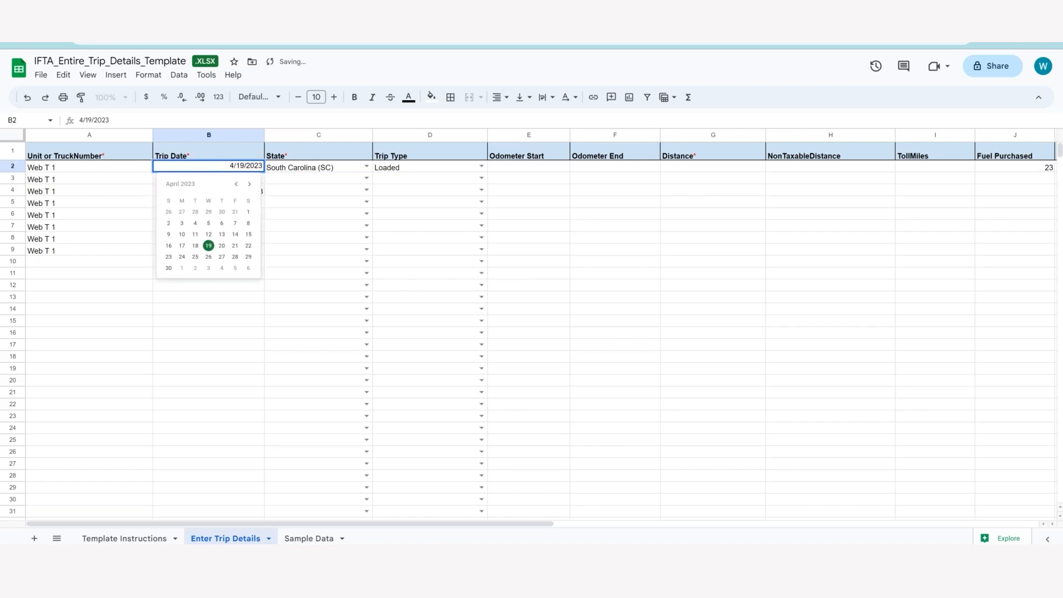
left_click(208, 246)
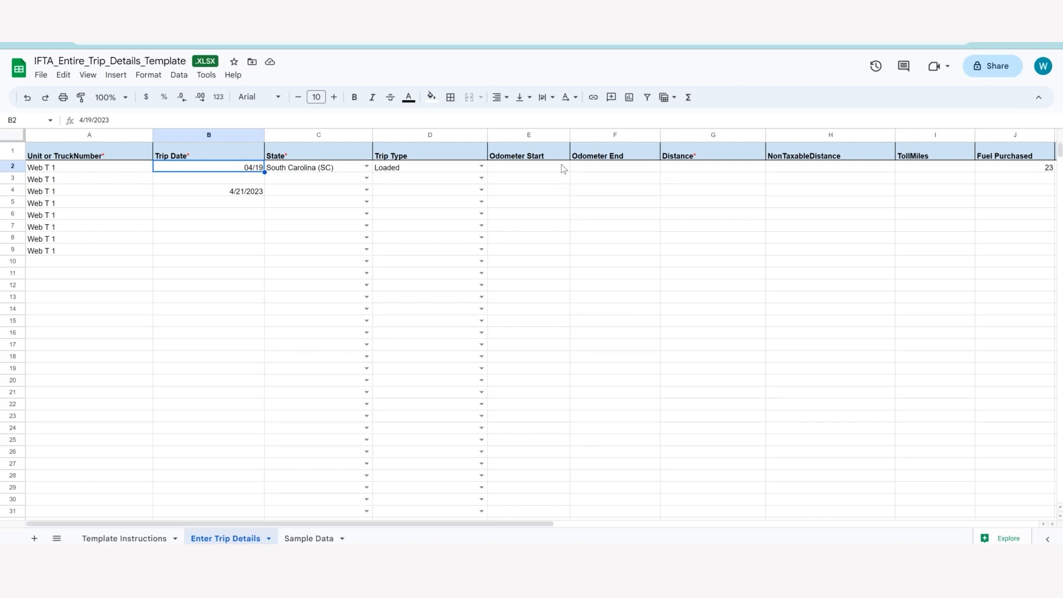
Enter a distance of 25 for the South Carolina trip in row 2.
left_click(669, 167)
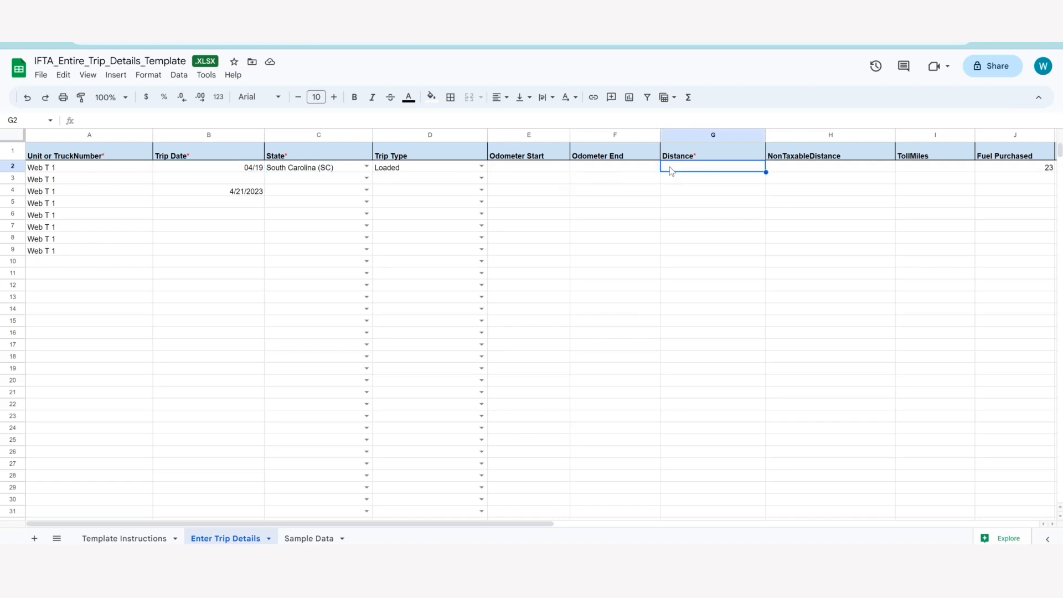
type("25")
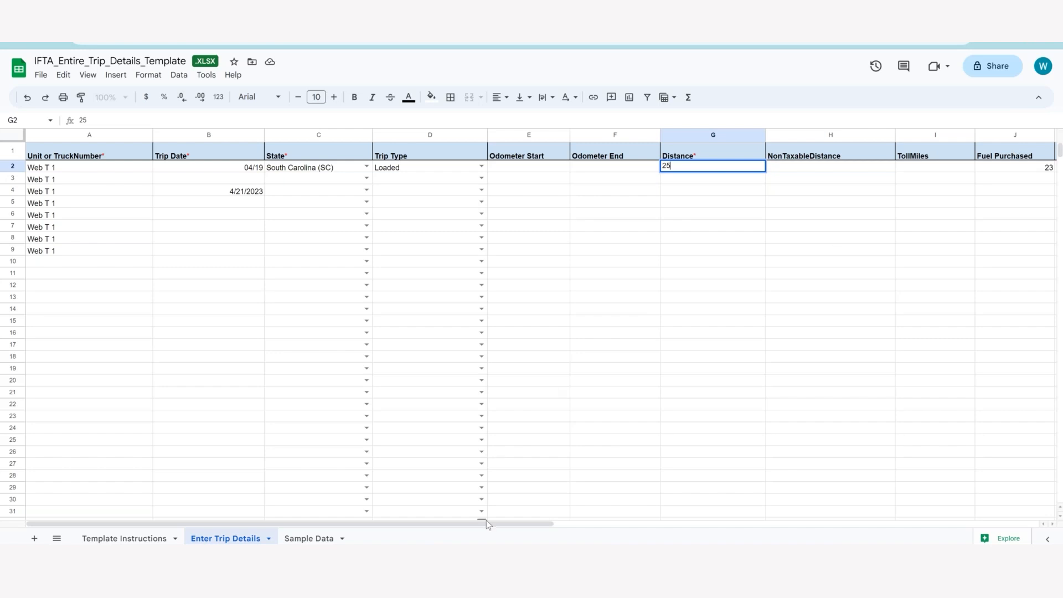
left_click_drag(486, 524, 659, 515)
left_click(785, 168)
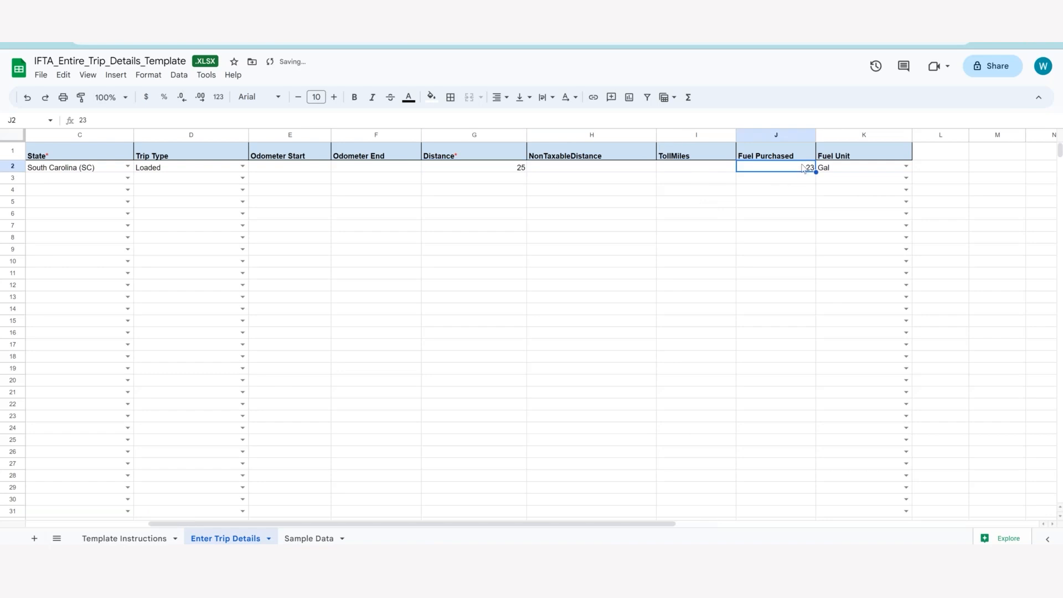
Check the fuel purchased entry and the available fuel unit options for the trip in row 2.
left_click(850, 169)
left_click(791, 171)
left_click(855, 168)
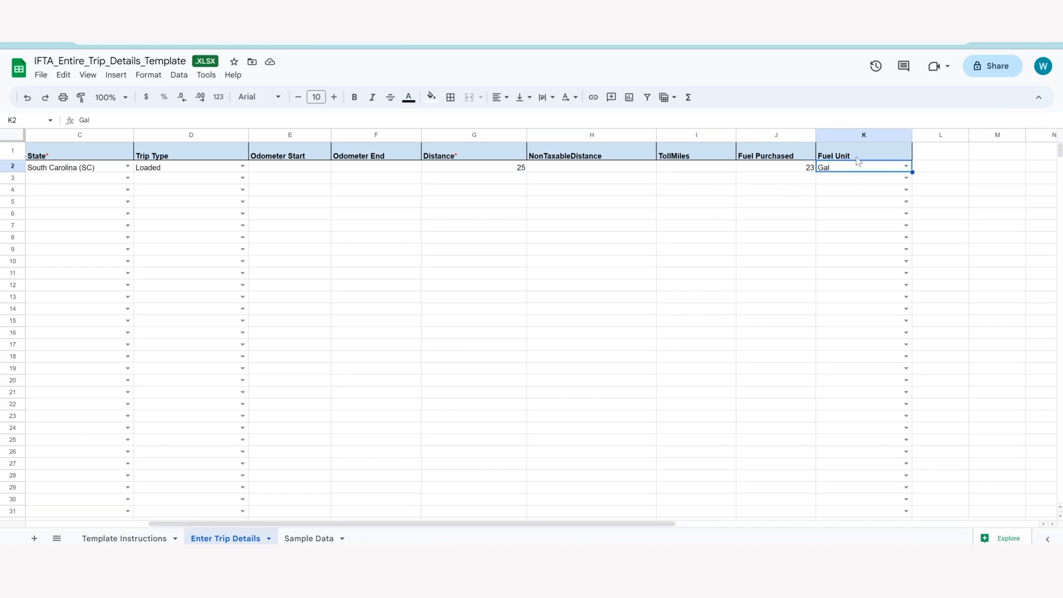
left_click(905, 169)
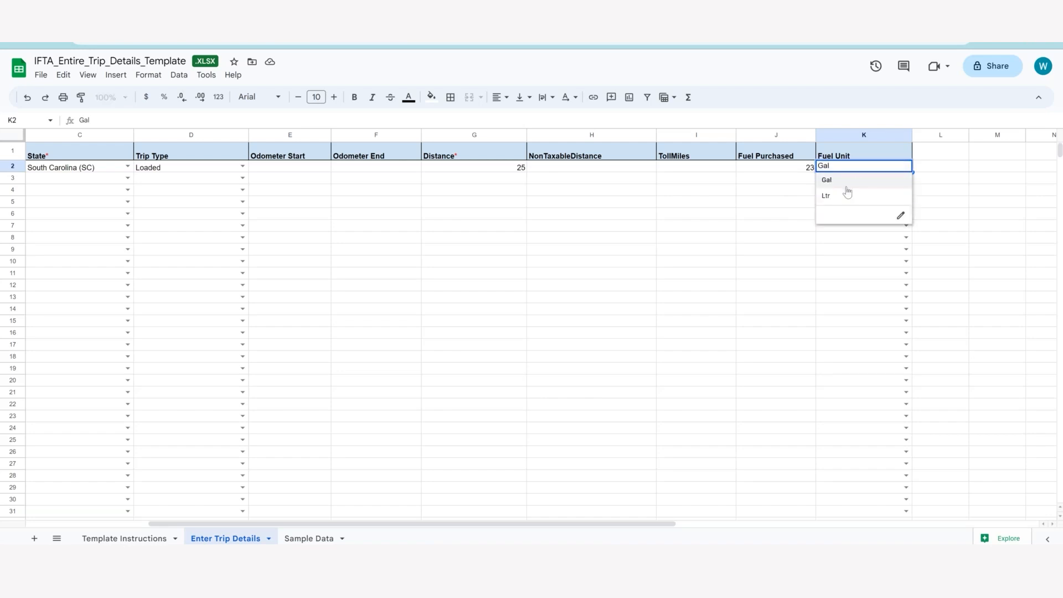
left_click(798, 169)
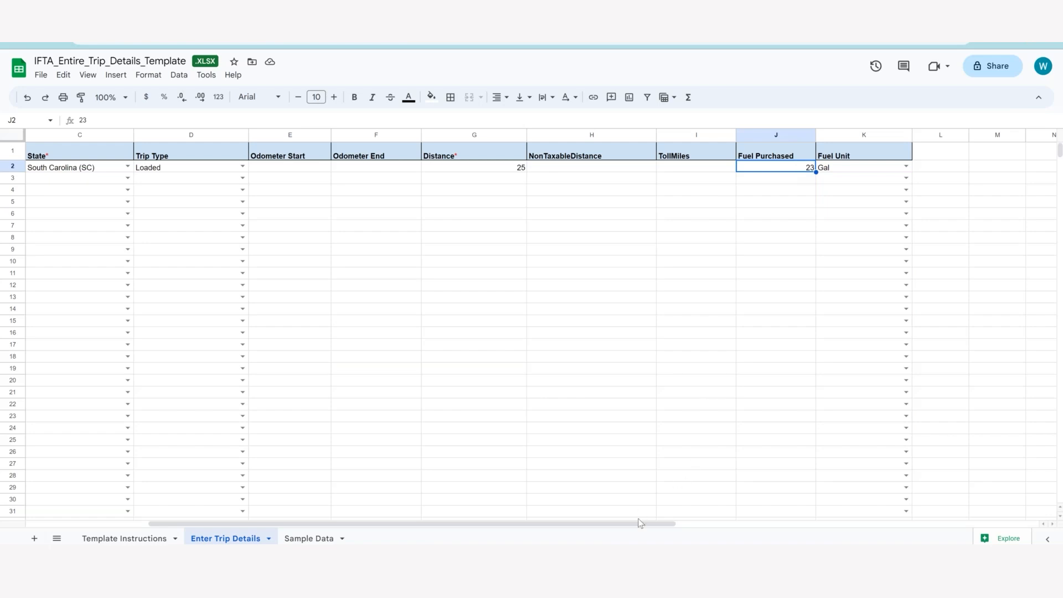
Enter the trip dates 04/20/23 in cell B3 and 05/05/23 in cell B5.
left_click_drag(611, 527, 554, 539)
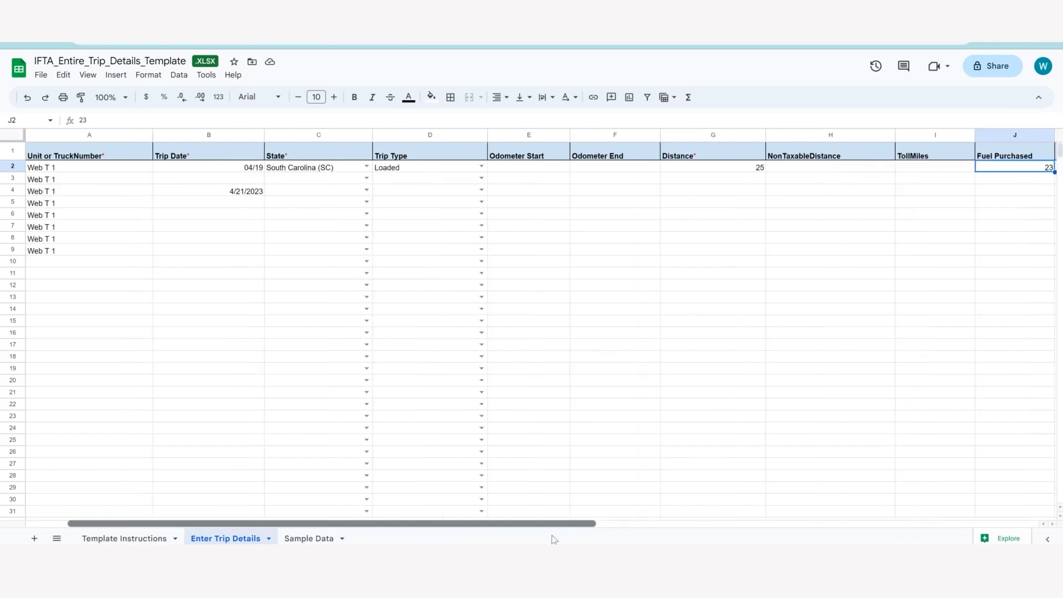
left_click(248, 179)
type("04")
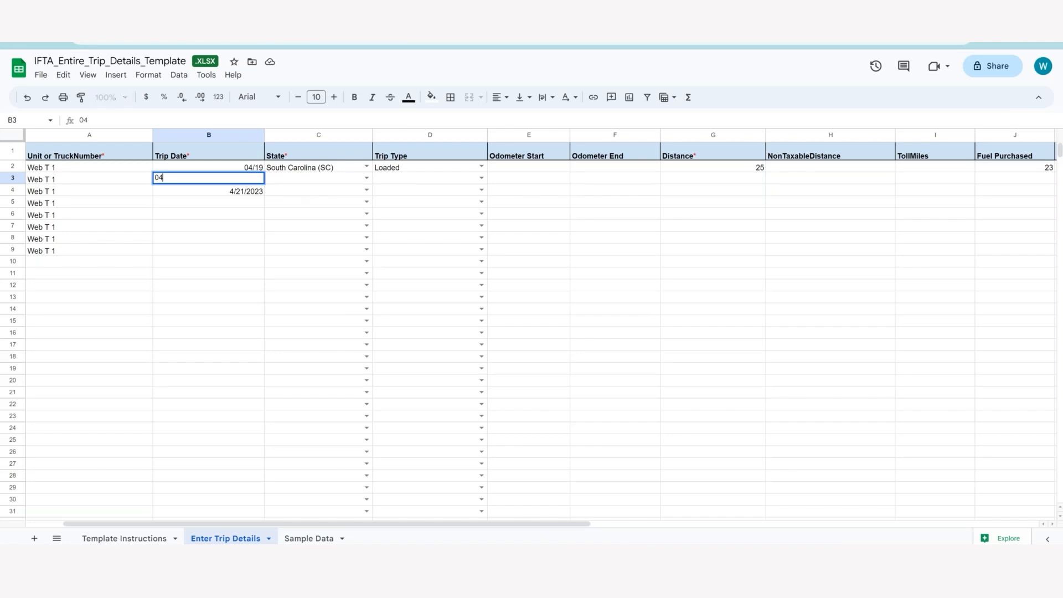
type("/20/23")
left_click(250, 208)
type("05")
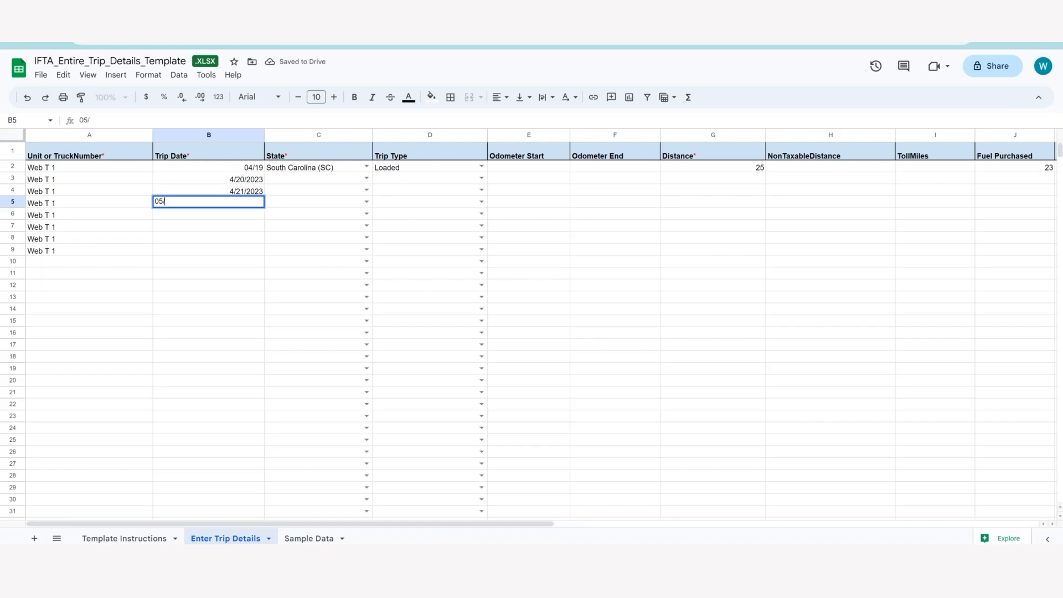
type("/05/23")
key("Return")
Enter the trip dates 05/17/23 in cell B6 and 06/08/23 in cell B7.
type("05/")
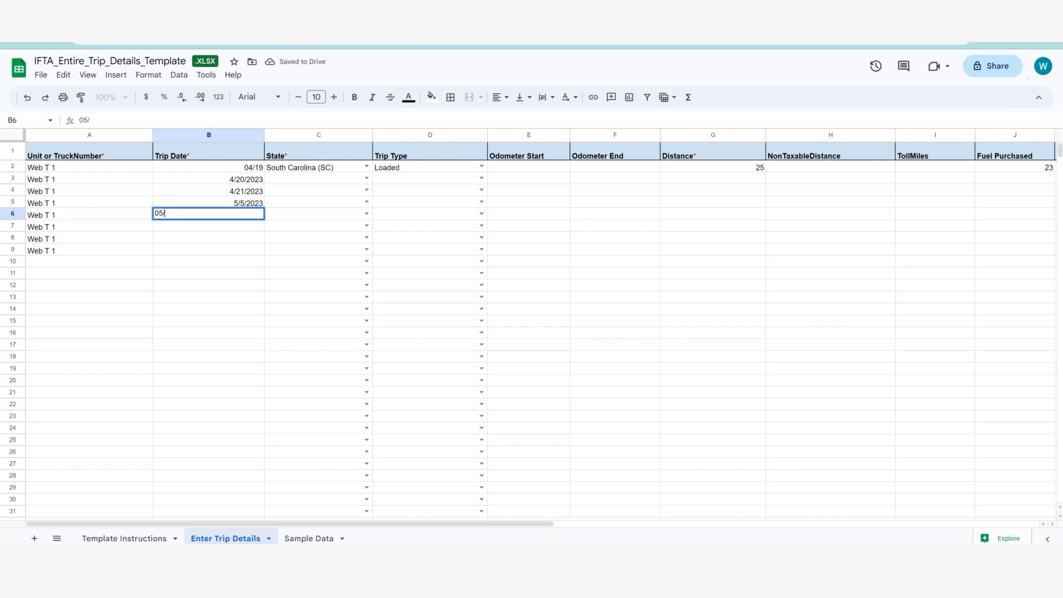
type("17/23")
key("Return")
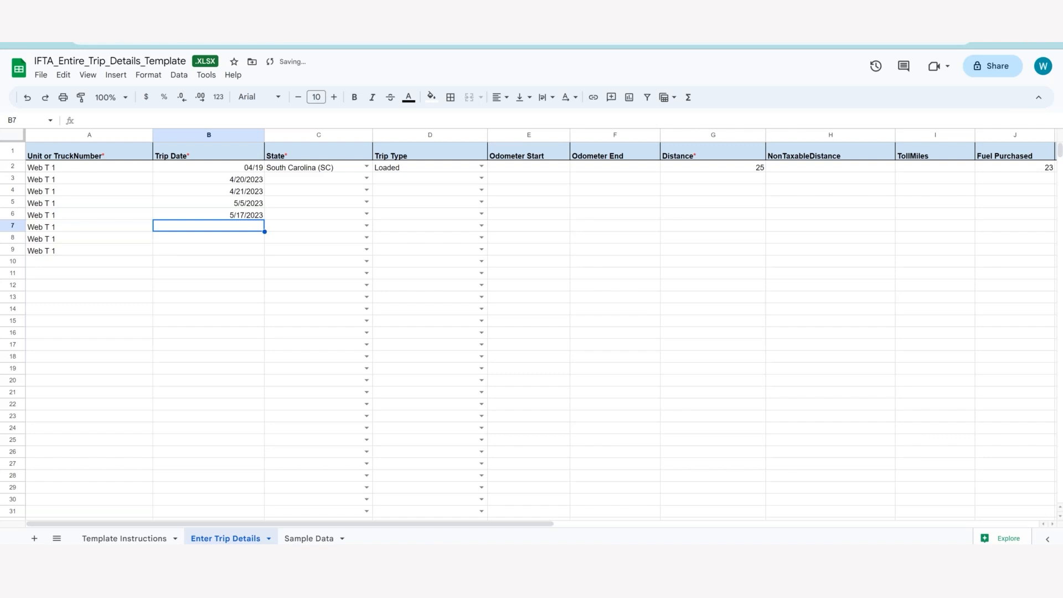
type("06/")
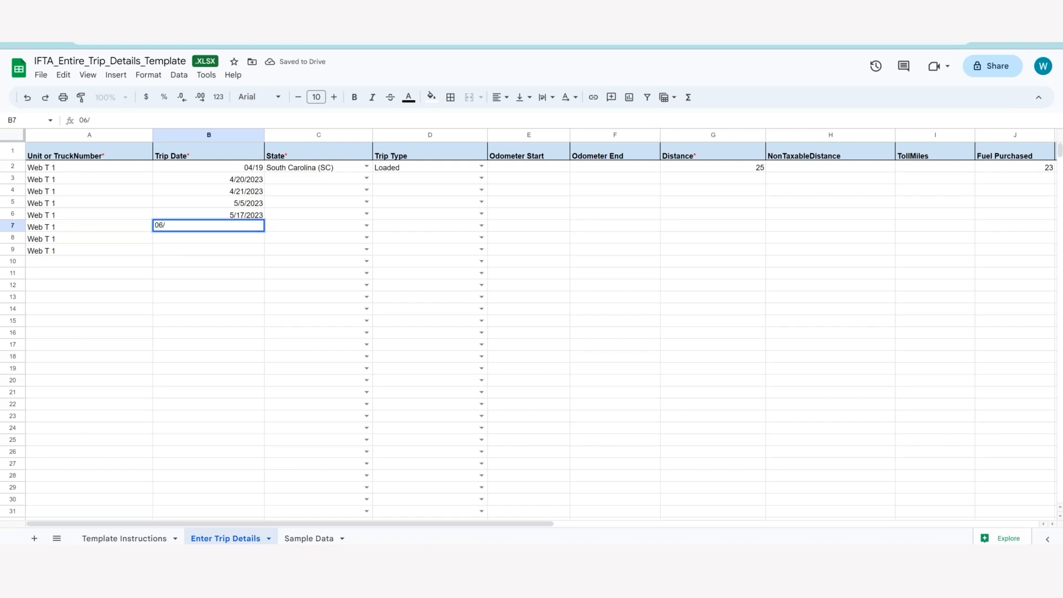
type("08/23")
Clear the unused Web T 1 truck number entries from cells A8 and A9.
left_click(137, 240)
left_click(136, 248, "shift")
key("Delete")
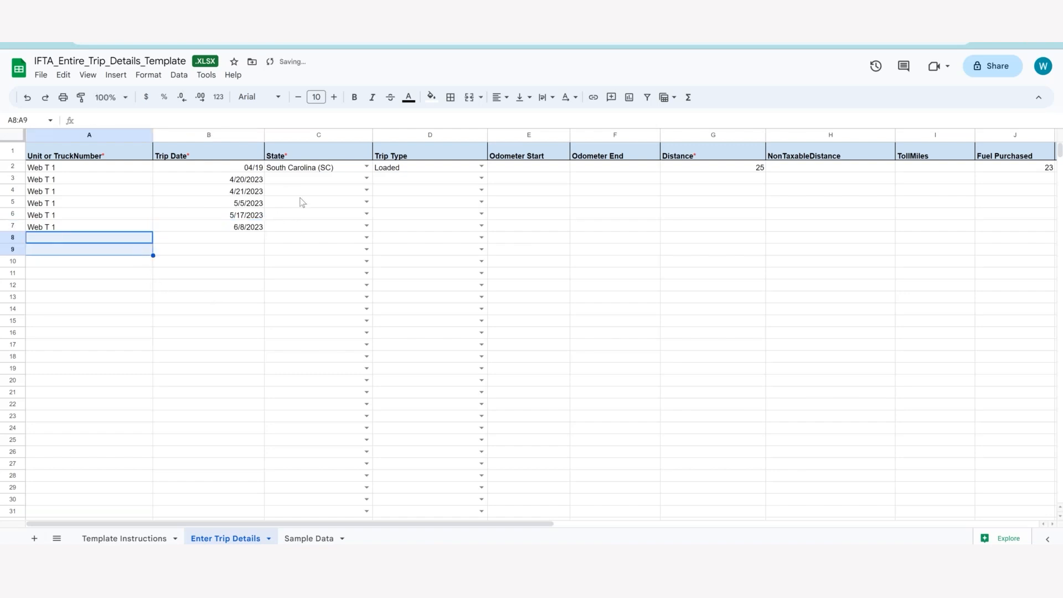
Set the row 3 trip's state to North Carolina (NC) and its trip type to Loaded.
left_click(366, 178)
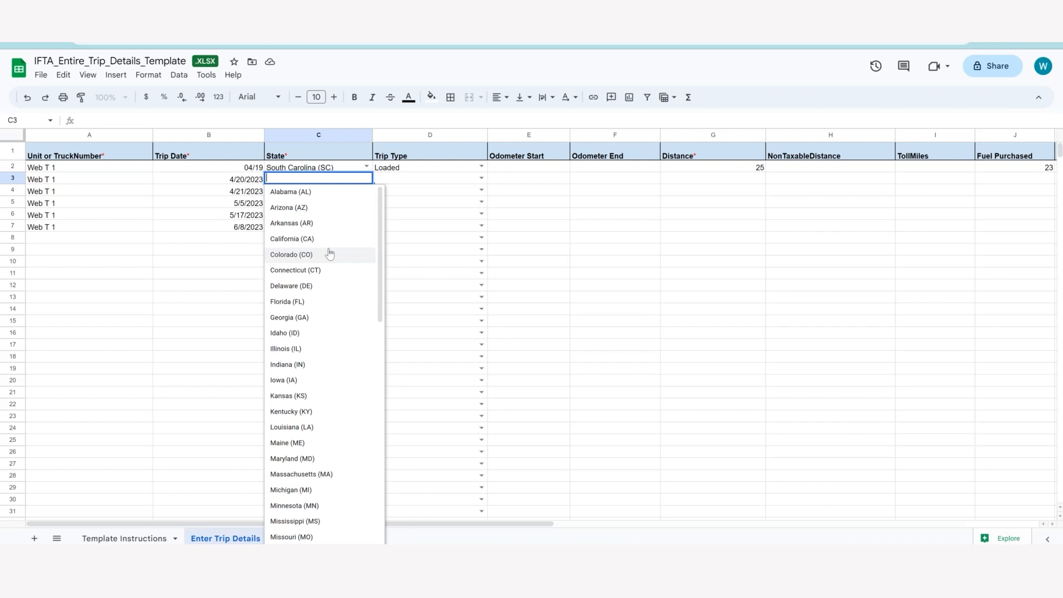
scroll(329, 255, "down", 8)
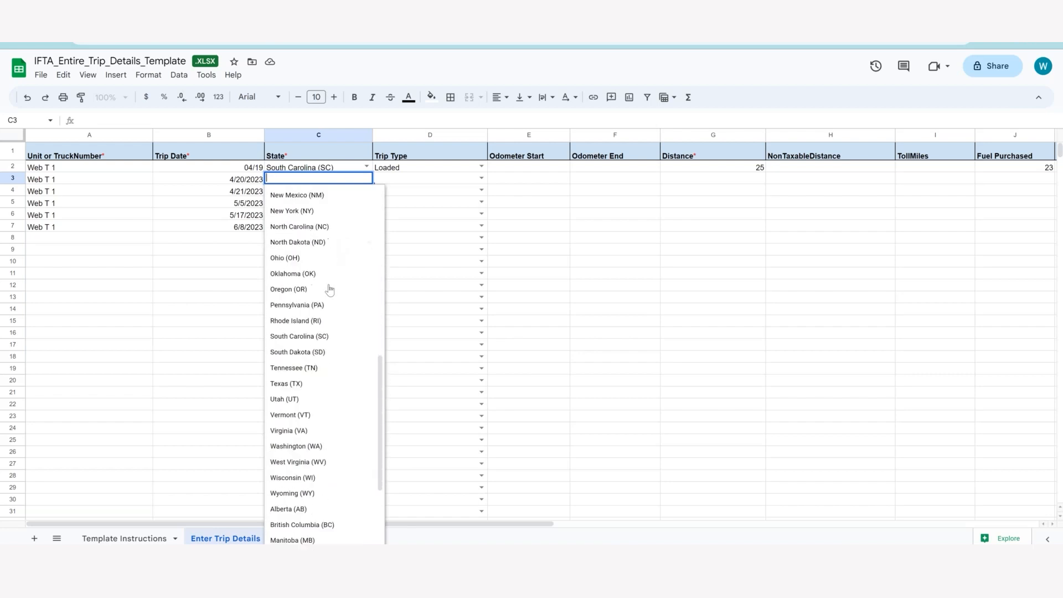
scroll(332, 369, "down", 3)
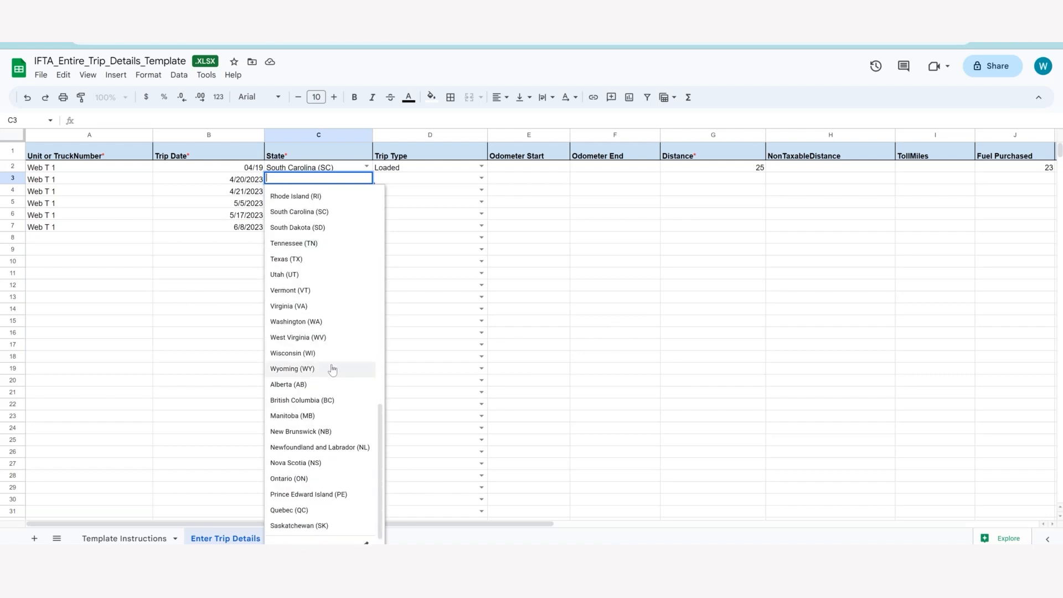
scroll(332, 370, "down", 1)
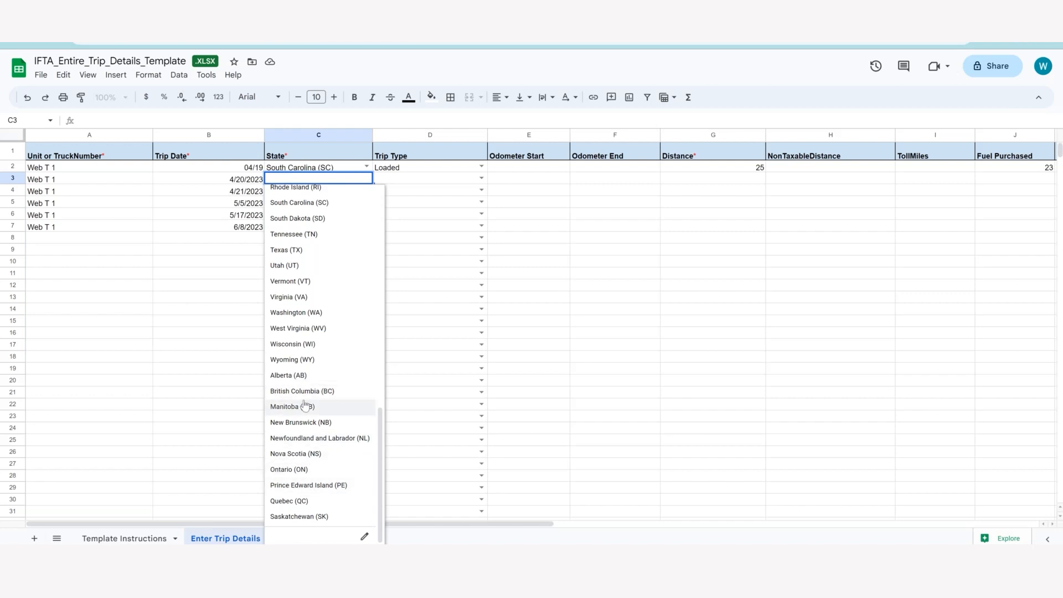
scroll(310, 487, "up", 3)
scroll(318, 421, "up", 6)
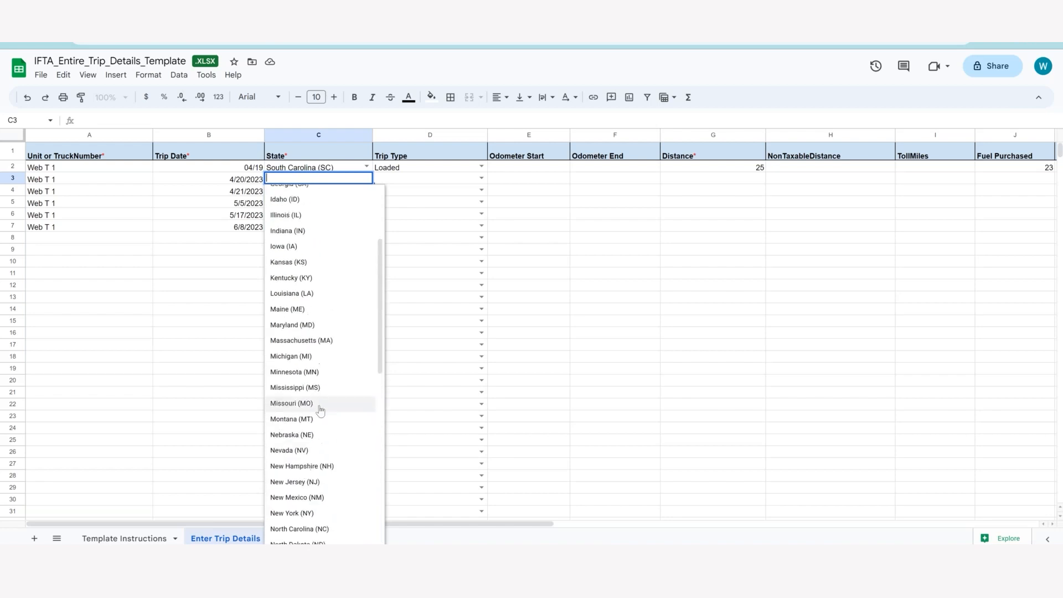
type("no")
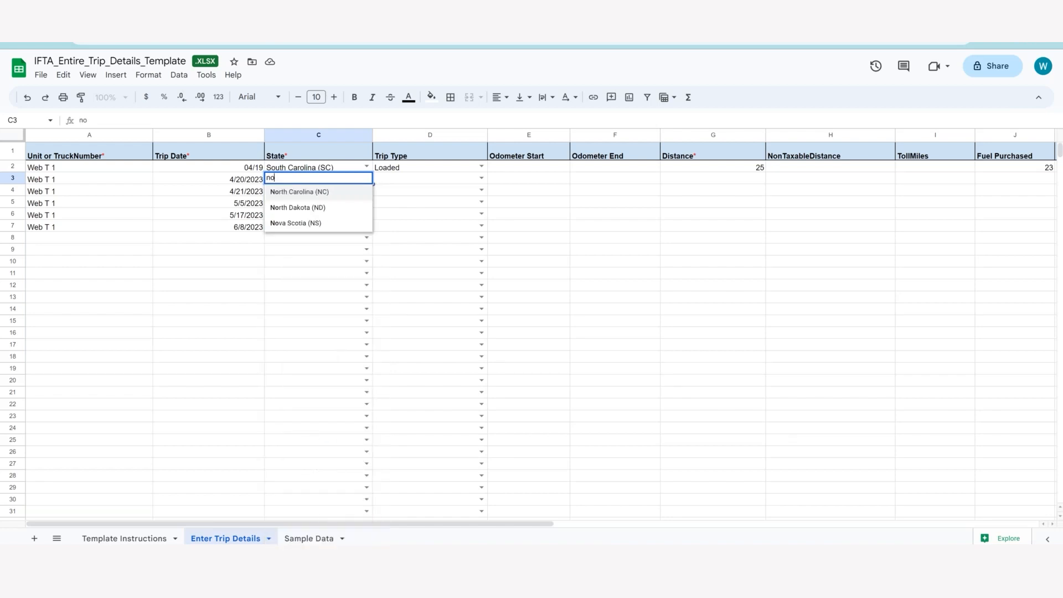
left_click(313, 192)
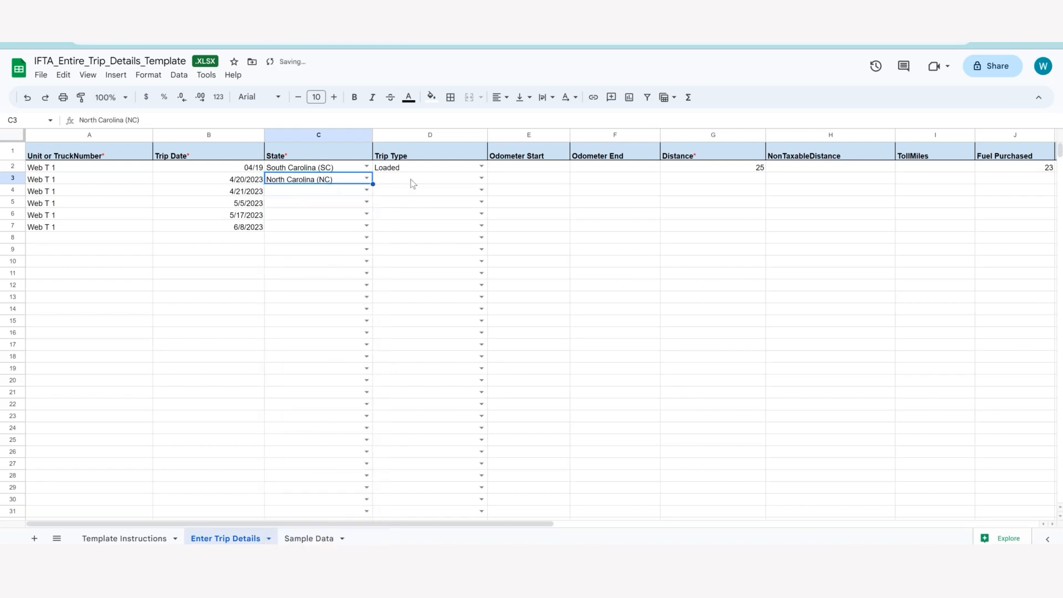
left_click(482, 177)
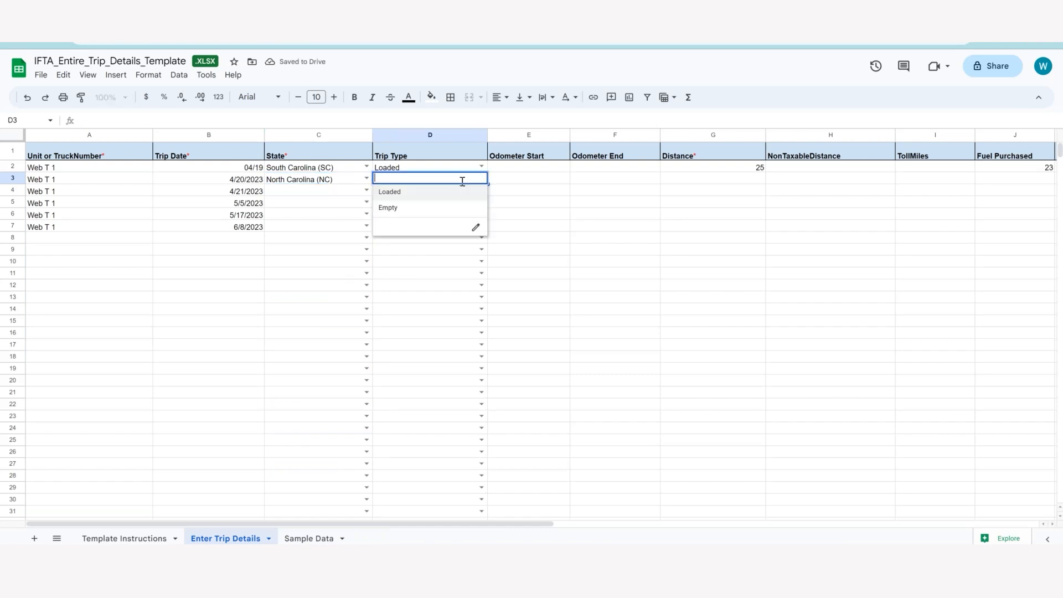
left_click(429, 192)
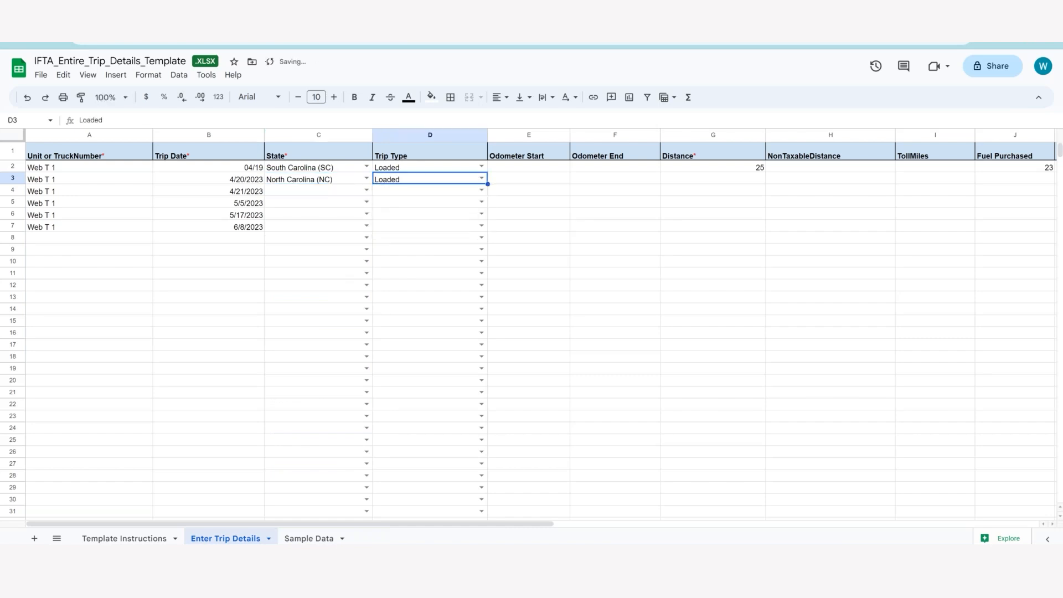
Enter an odometer start of 10, an odometer end of 20 and a distance of 10 for the row 3 trip.
left_click(733, 183)
left_click(555, 181)
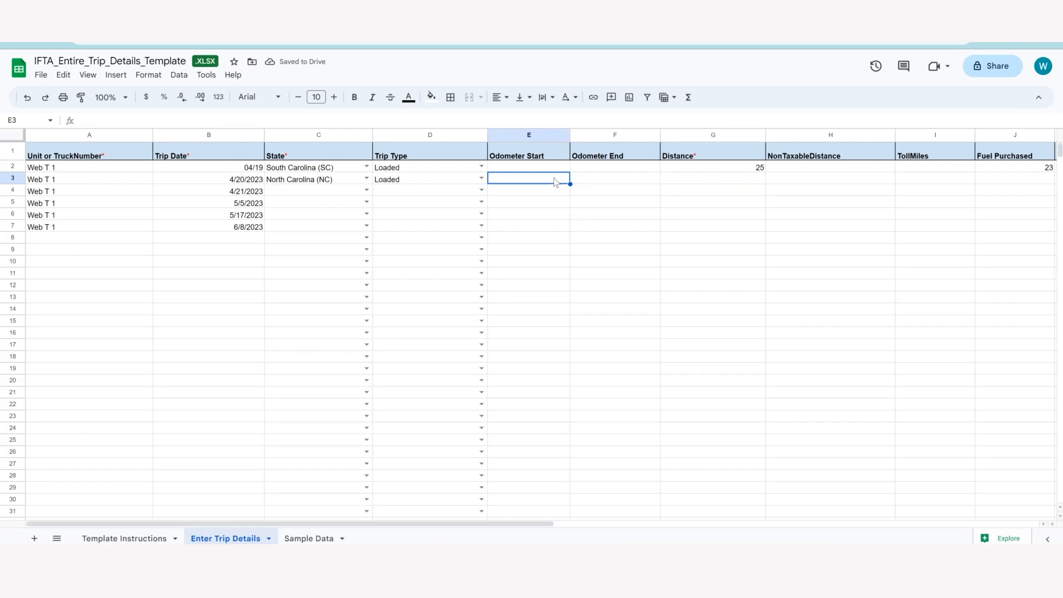
type("12")
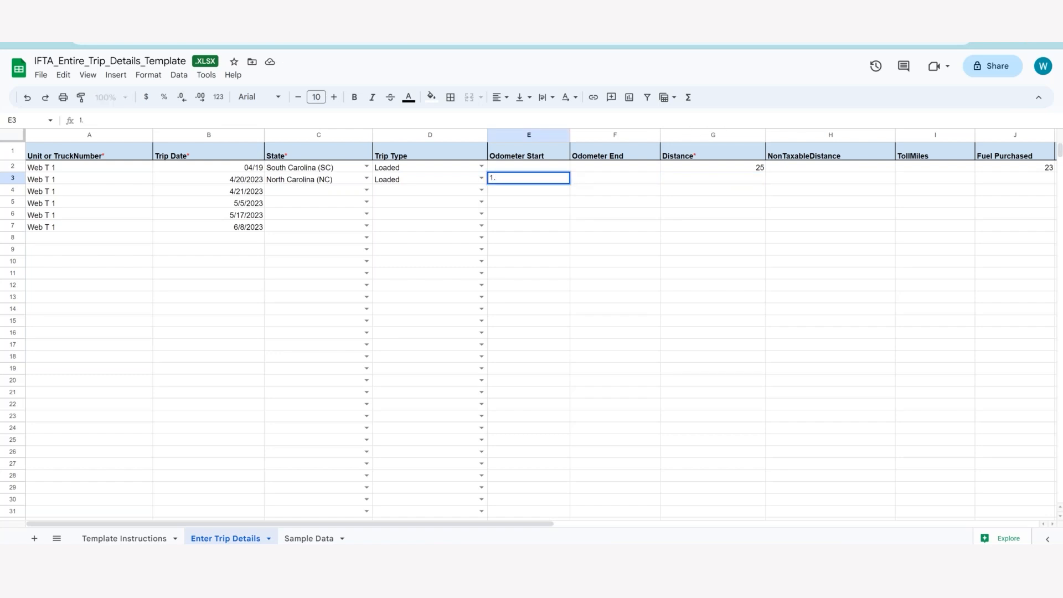
type("0")
left_click(597, 183)
type("20")
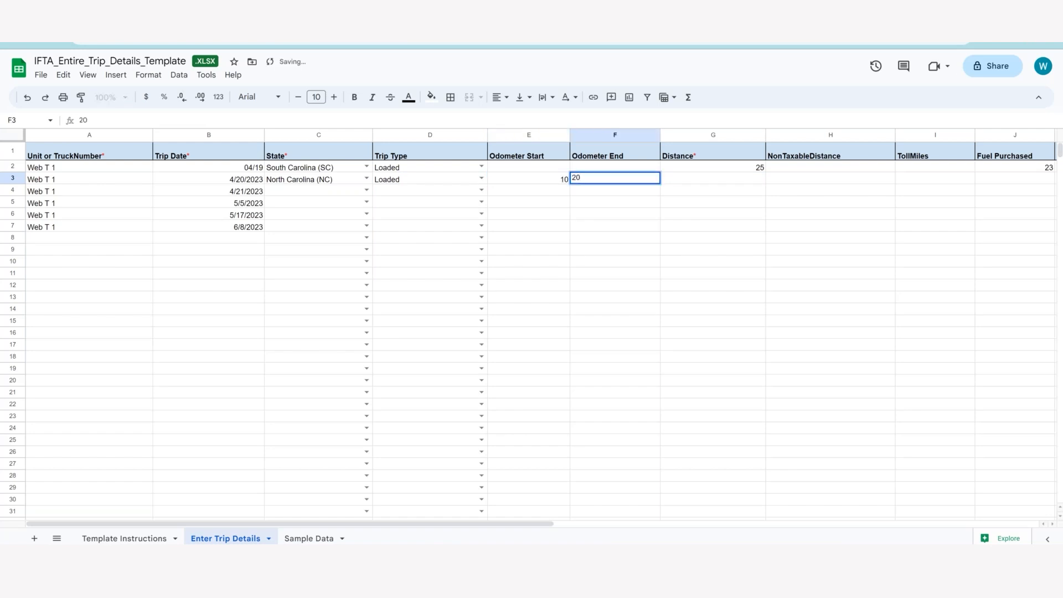
left_click(699, 183)
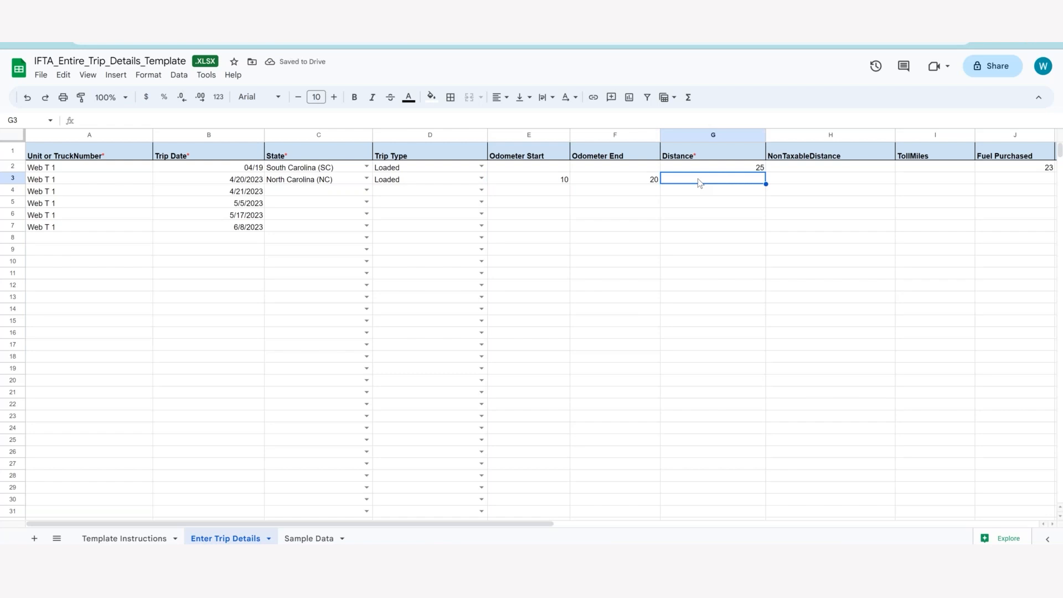
type("10")
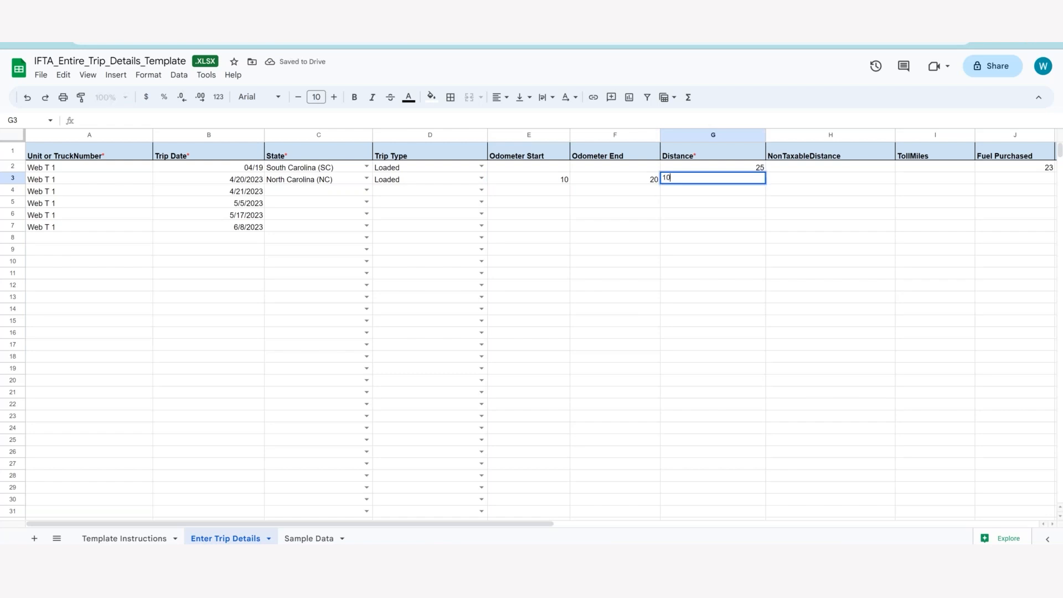
left_click(797, 182)
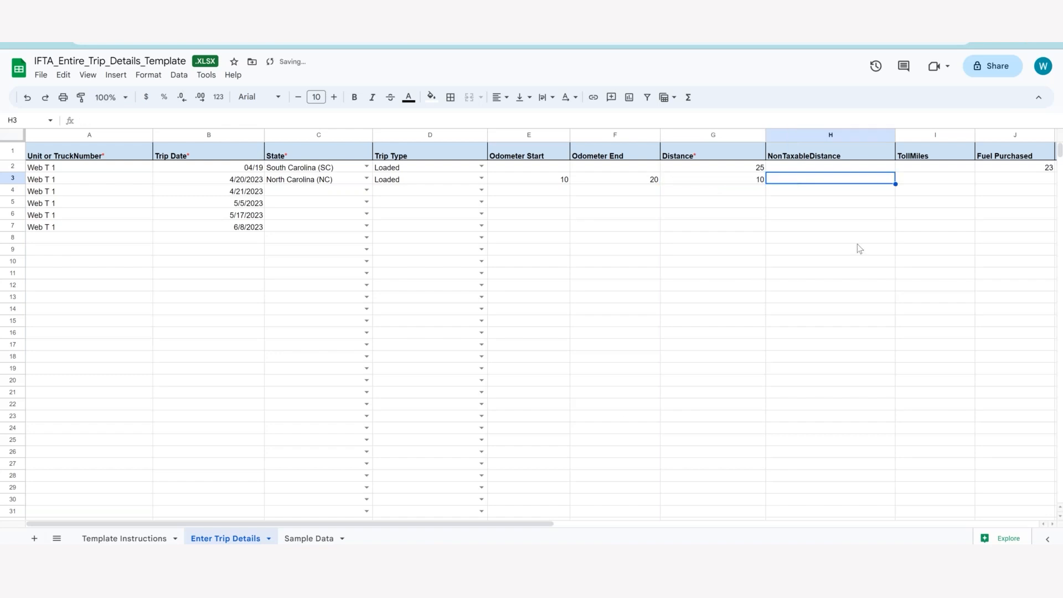
left_click_drag(548, 524, 743, 513)
left_click(767, 187)
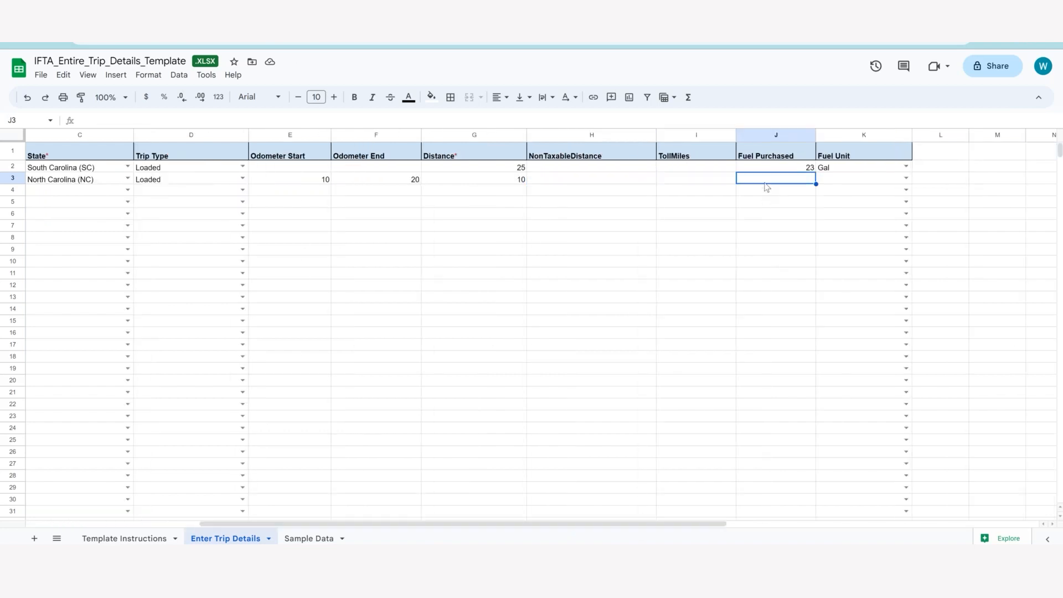
left_click_drag(534, 526, 437, 516)
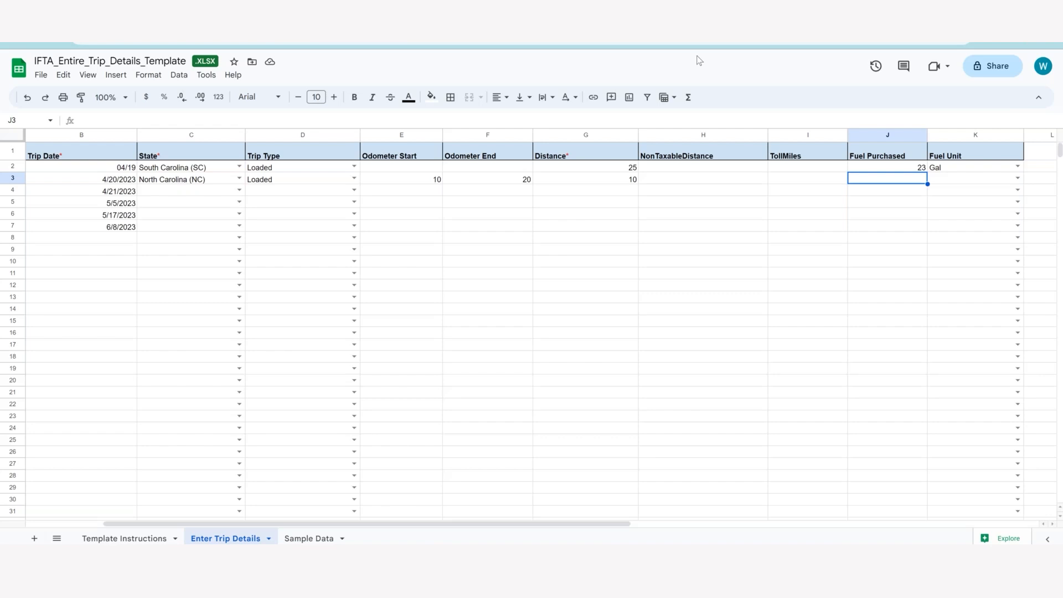
Set the trip state to South Carolina (SC) in cell C4 and California (CA) in cell C5.
left_click(175, 195)
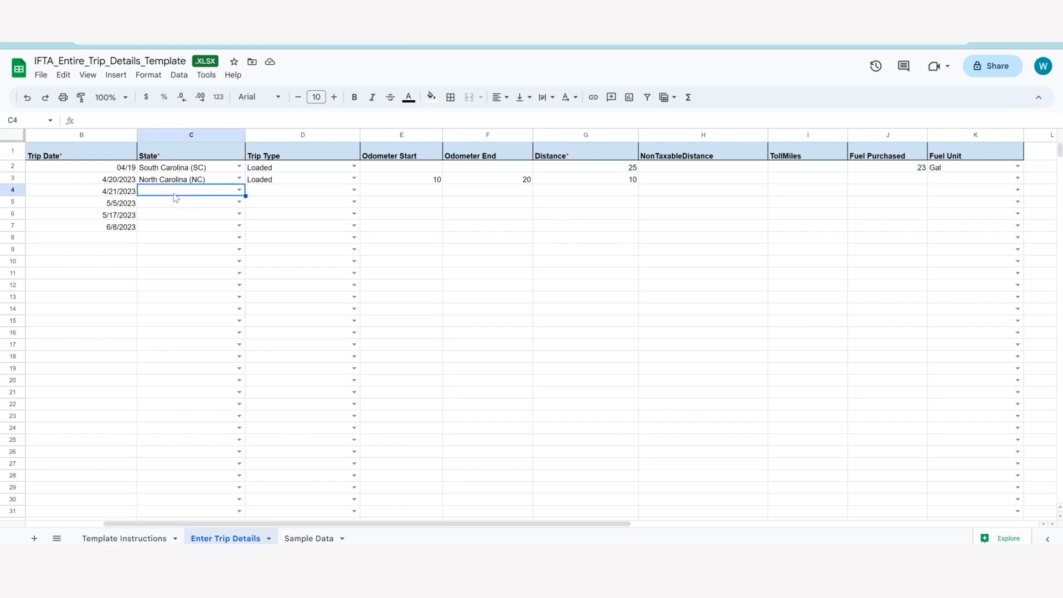
left_click(239, 190)
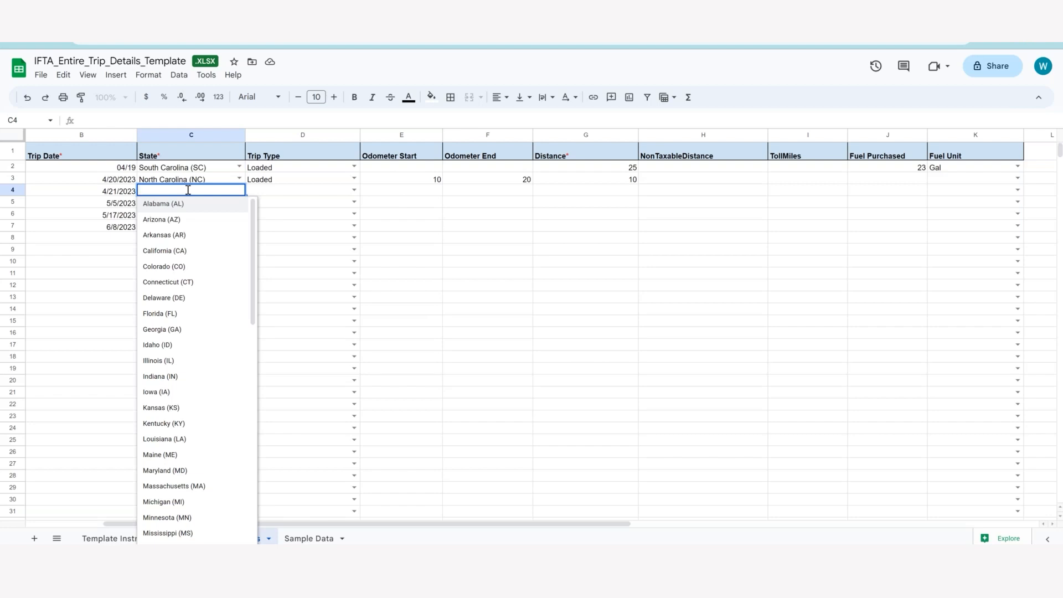
type("south")
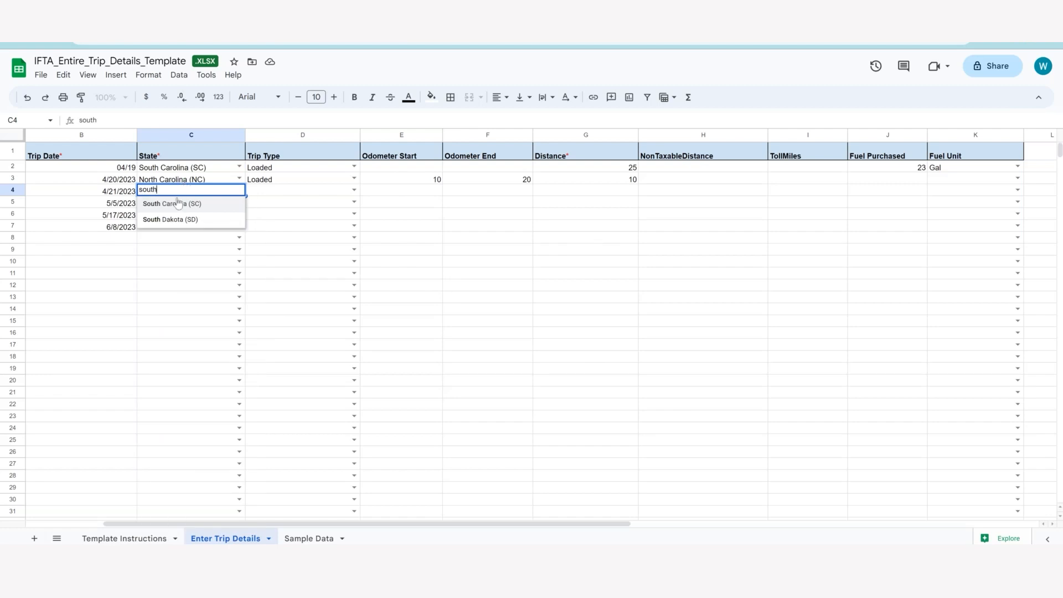
left_click(178, 204)
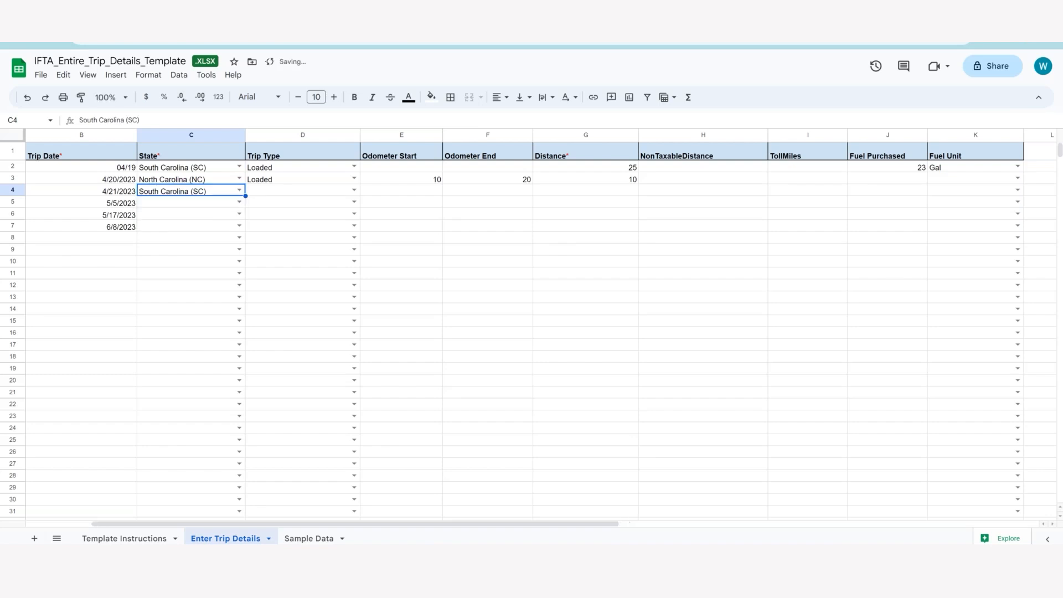
left_click(238, 202)
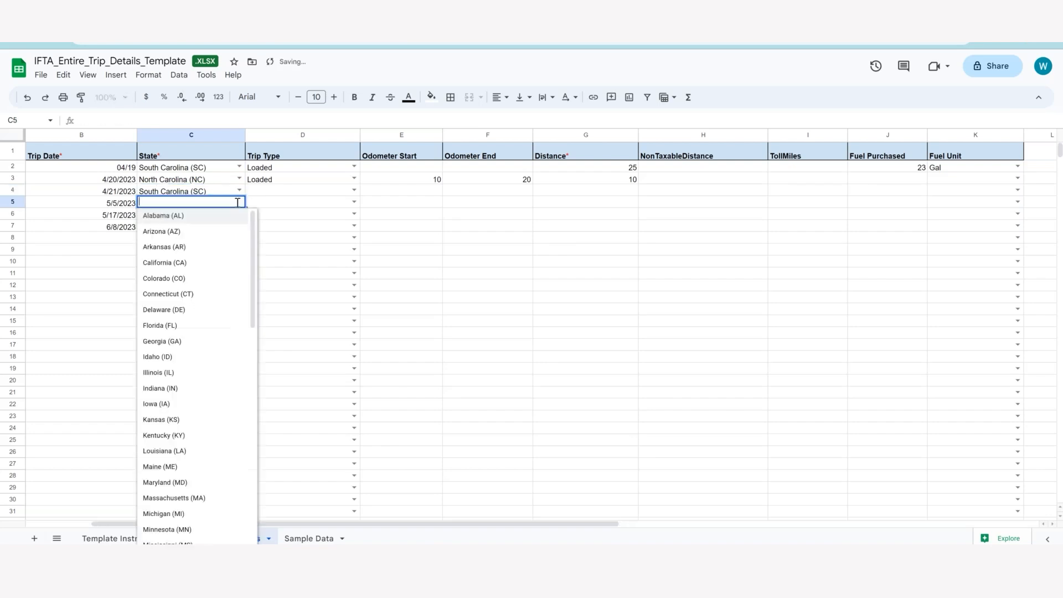
left_click(197, 262)
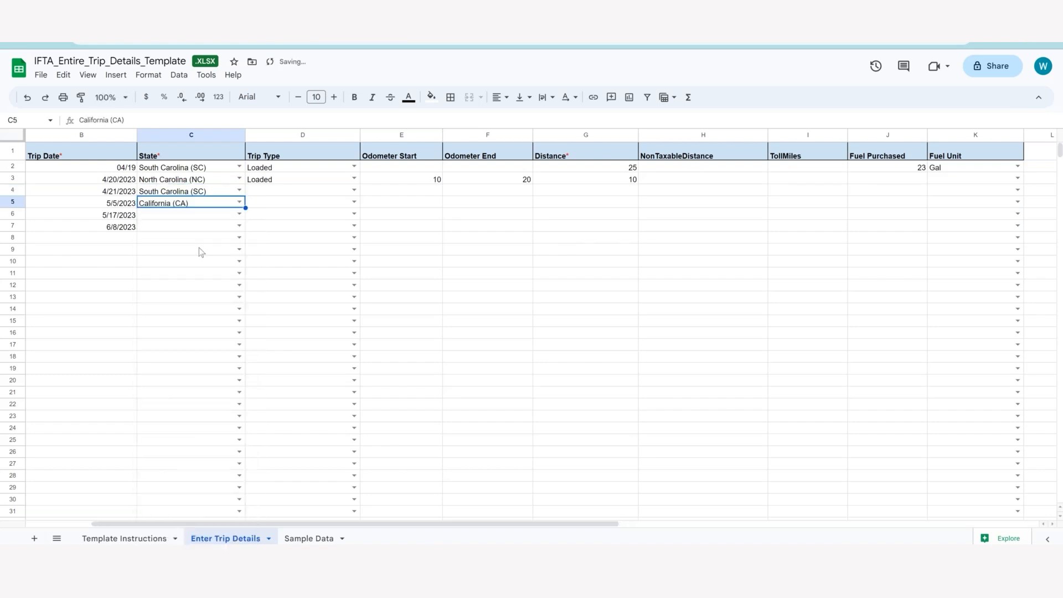
Set the trip state to Arkansas (AR) in cell C6 and Virginia (VA) in cell C7.
left_click(239, 214)
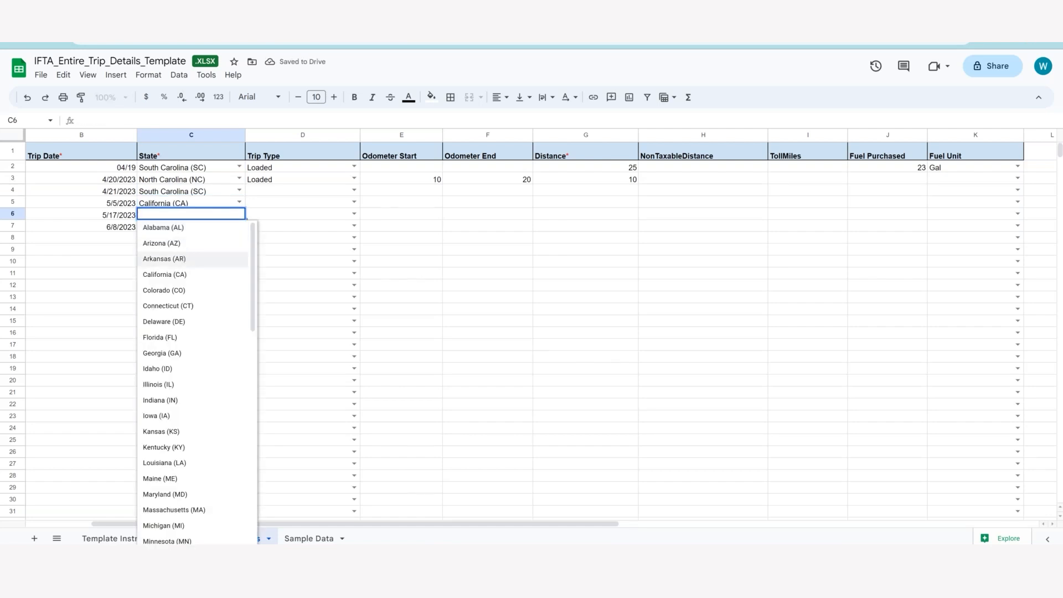
left_click(192, 258)
left_click(238, 227)
scroll(211, 268, "down", 10)
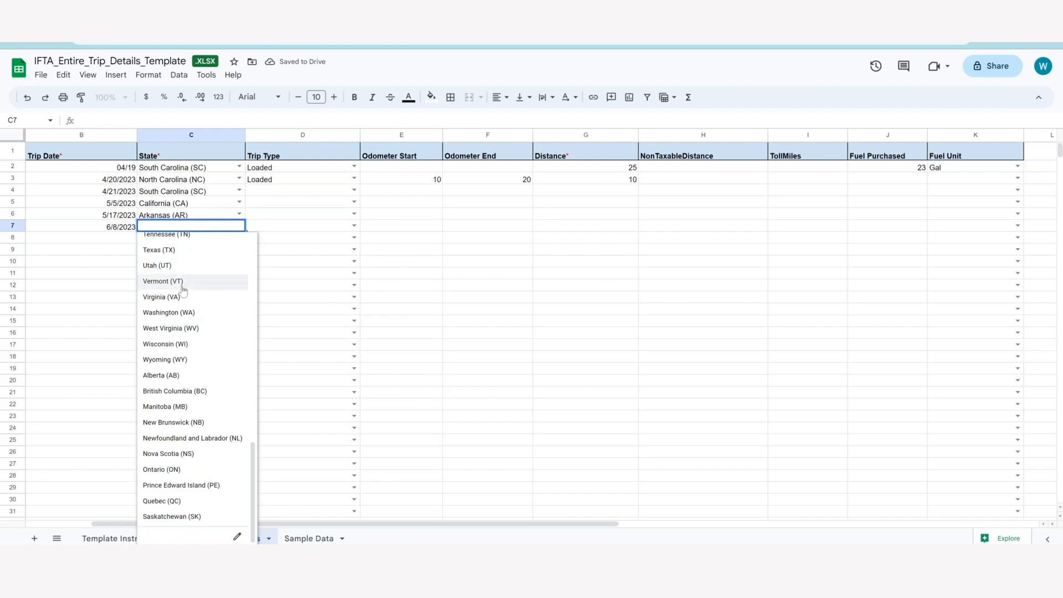
left_click(175, 297)
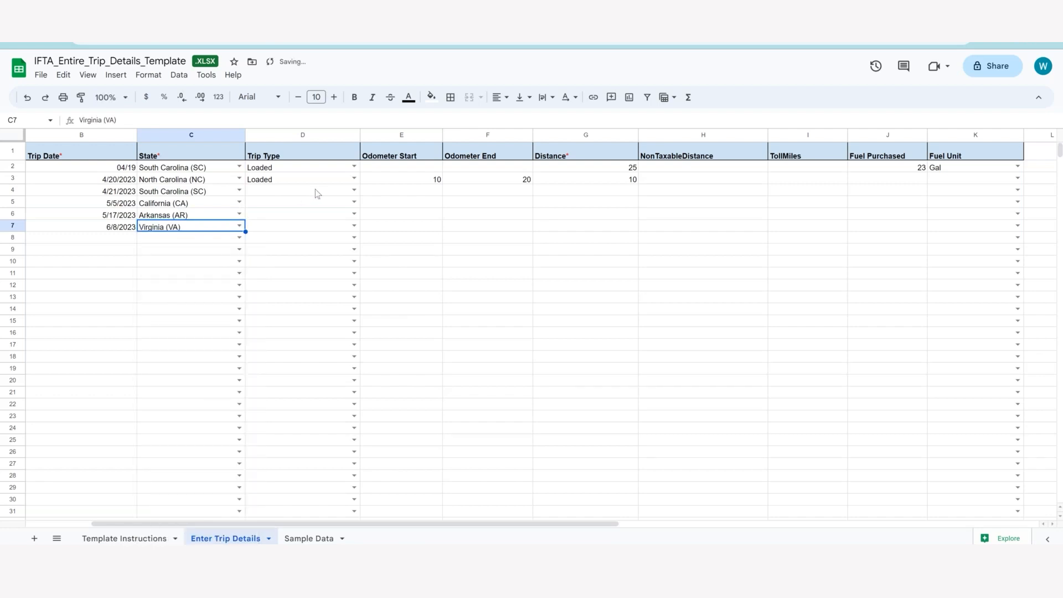
Set the trip type to Empty in cells D4 and D6 and to Loaded in cells D5 and D7.
left_click(350, 191)
left_click(352, 191)
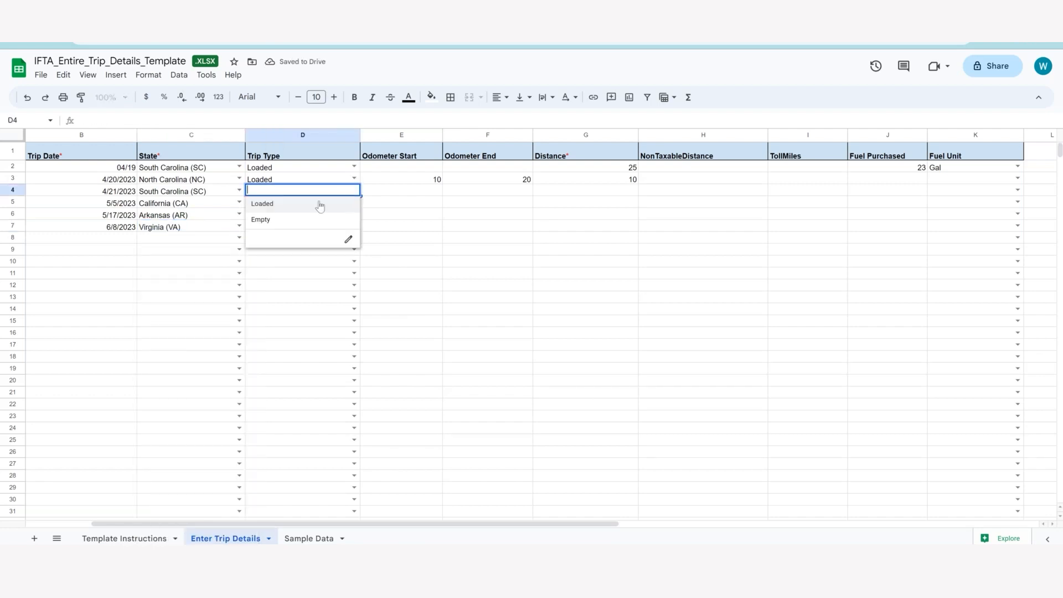
left_click(277, 220)
left_click(353, 204)
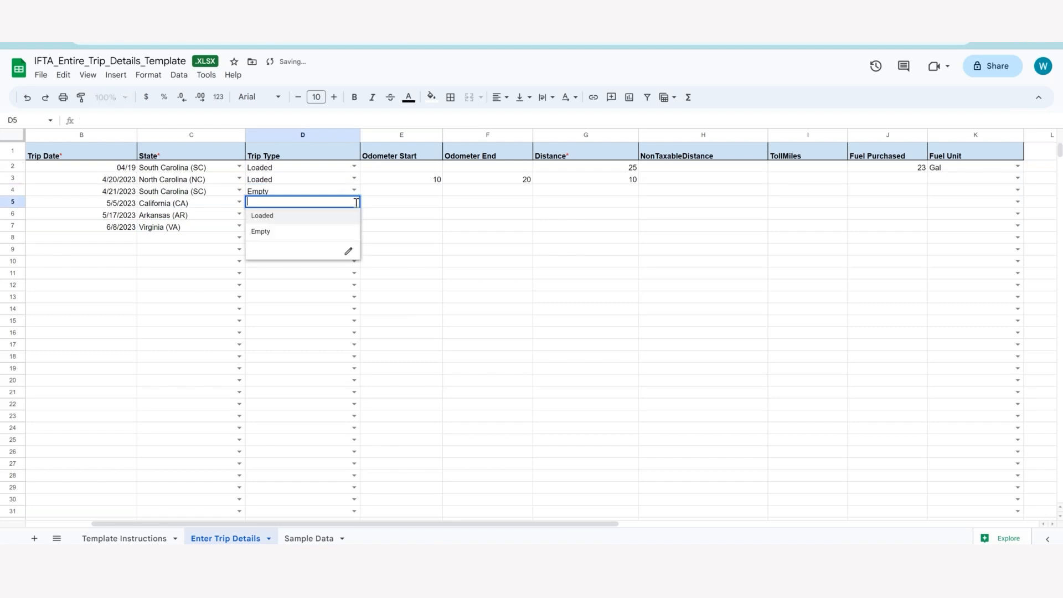
left_click(306, 216)
left_click(354, 214)
left_click(292, 245)
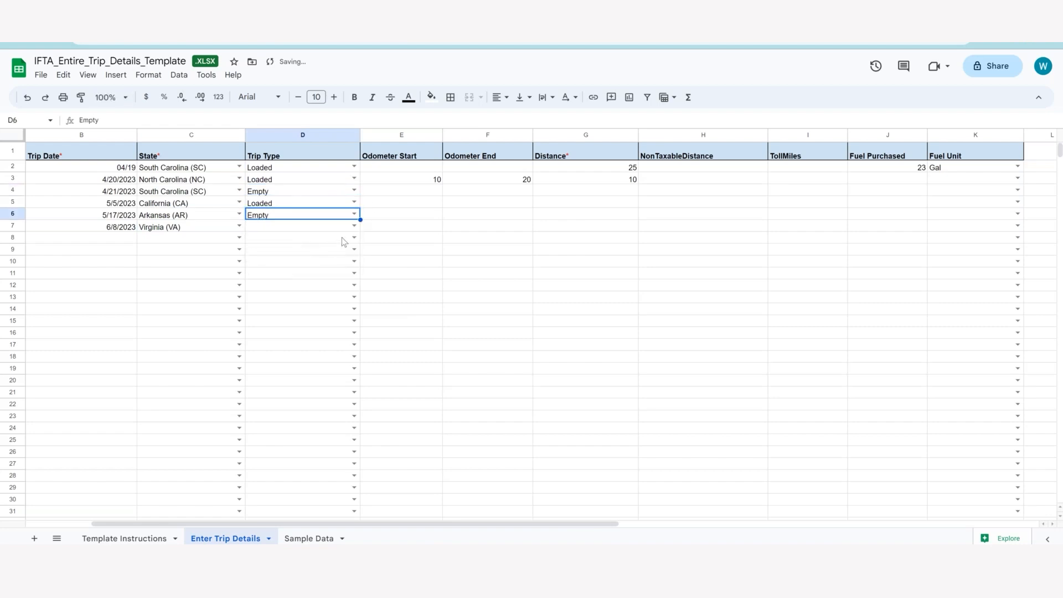
left_click(352, 237)
left_click(352, 226)
left_click(286, 240)
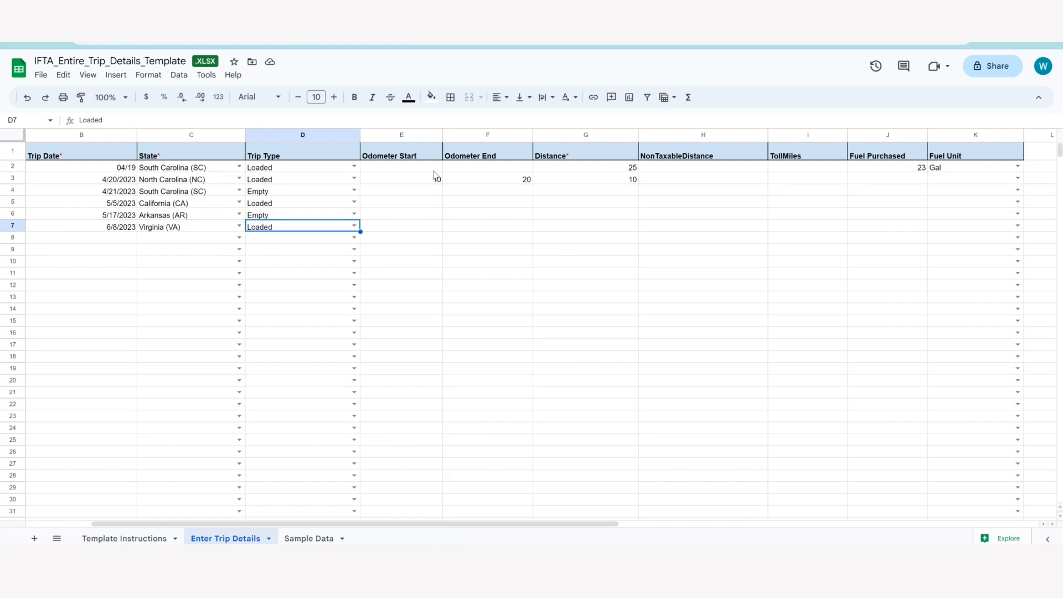
Enter a distance of 10 for each trip in cells G4 through G7.
left_click(625, 191)
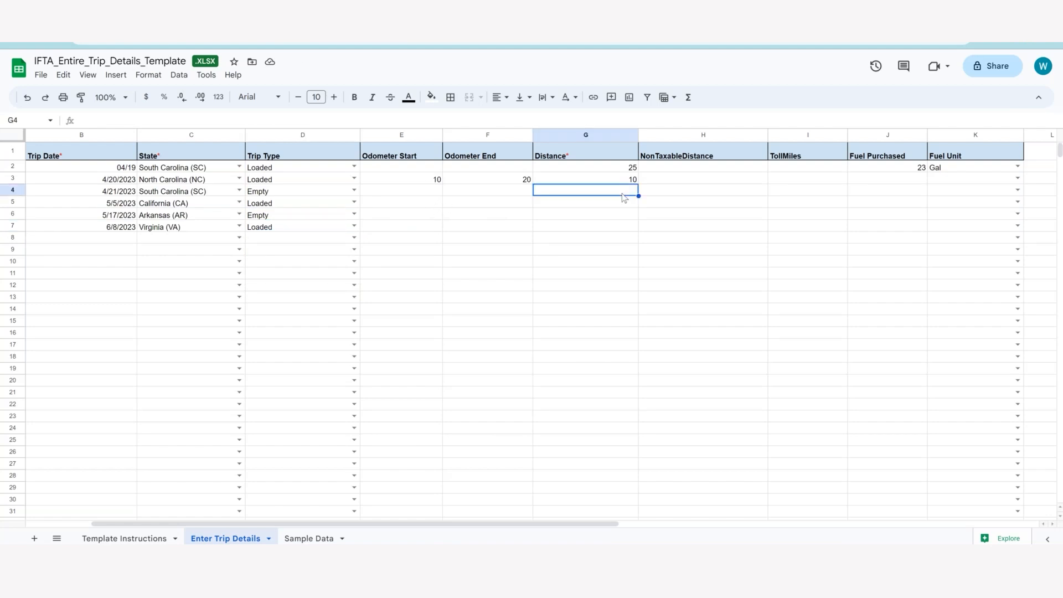
type("10")
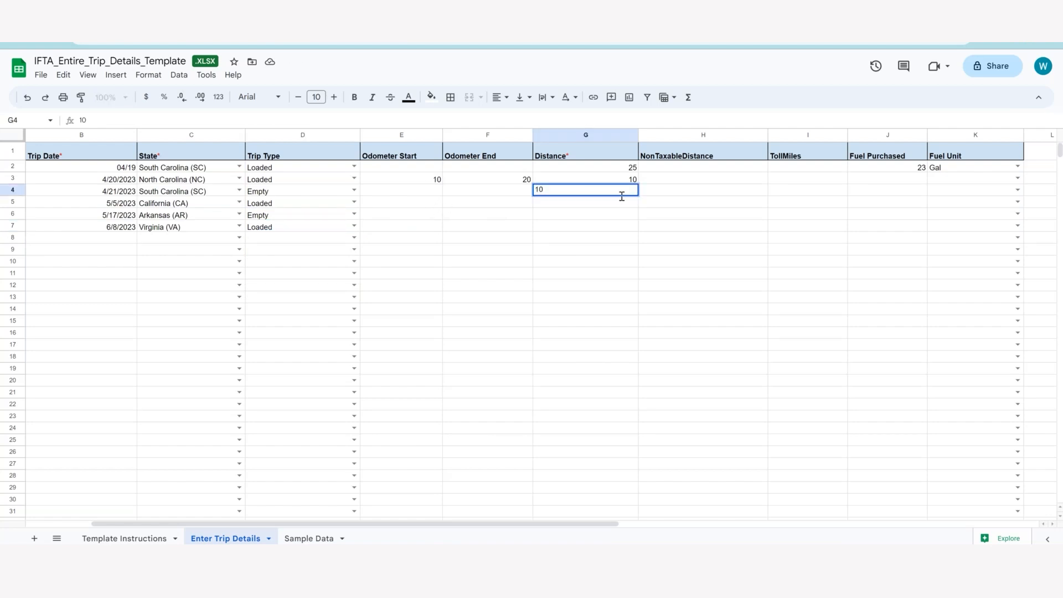
key("Return")
type("10")
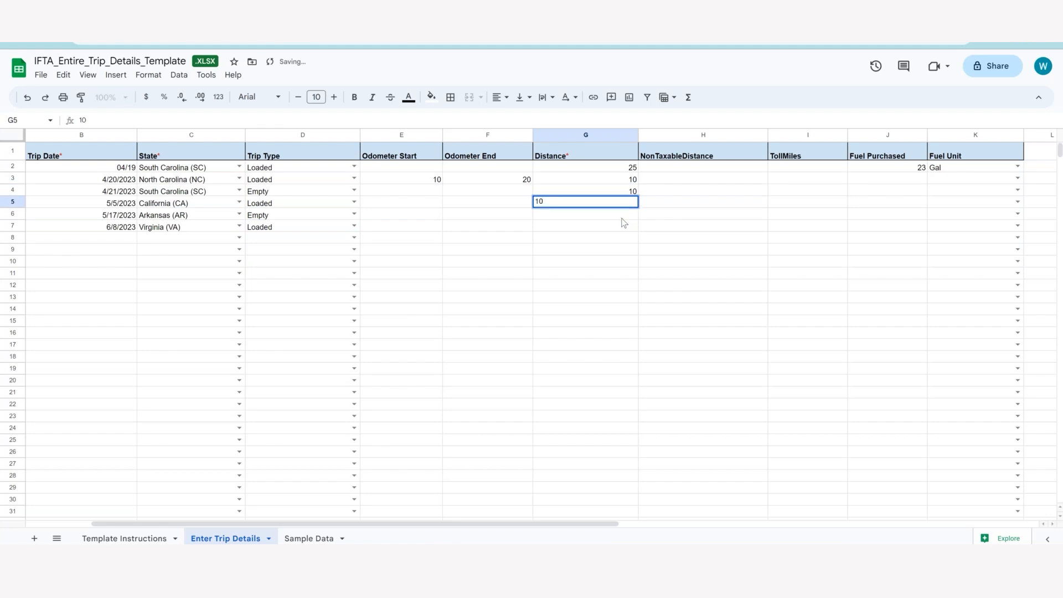
key("Return")
type("10")
key("Return")
type("10")
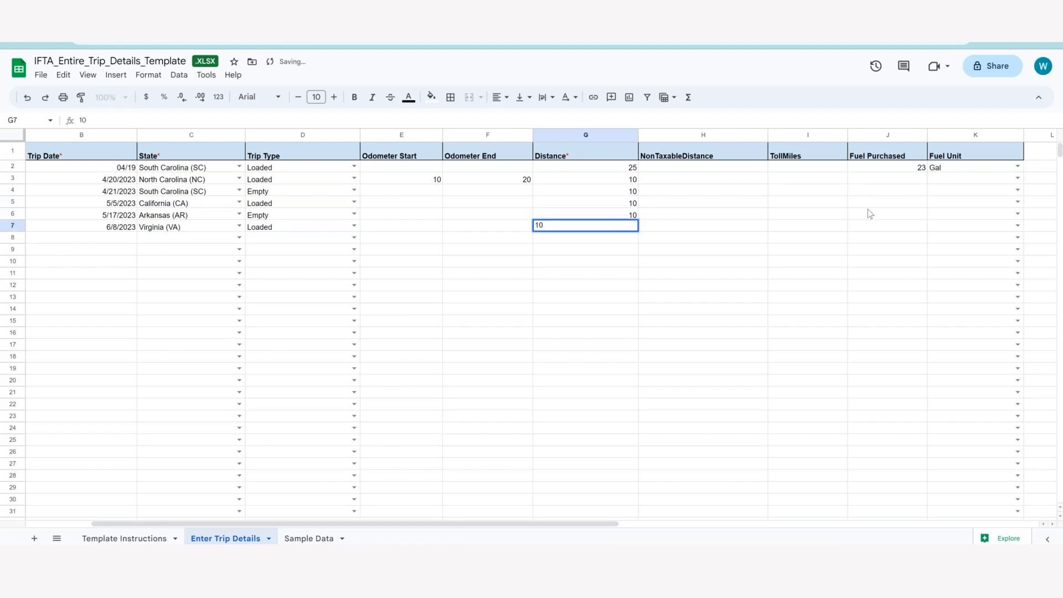
left_click(907, 168)
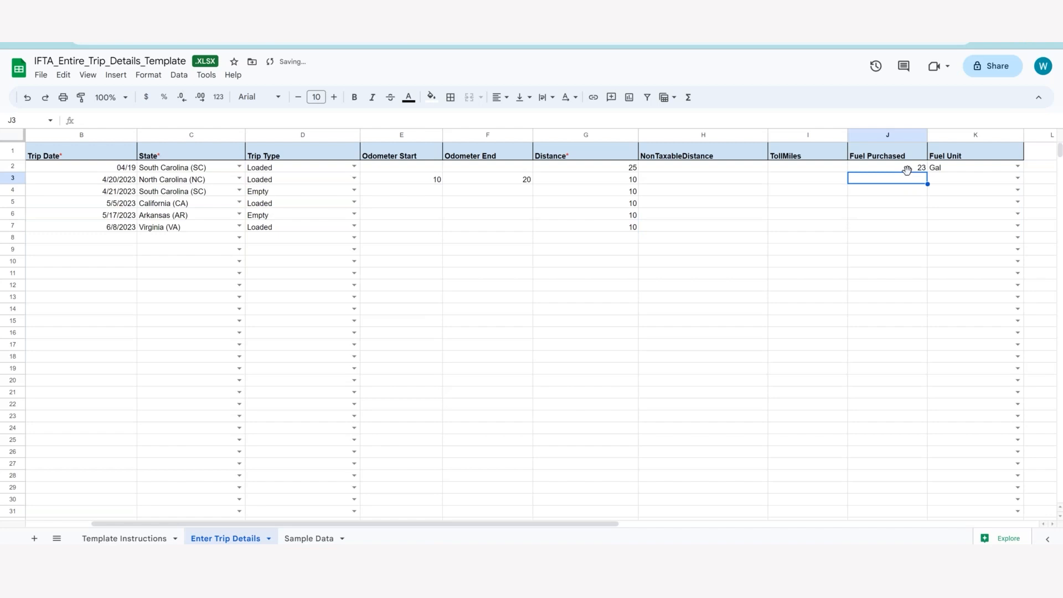
Set the fuel purchased to 25 in cell J2 and leave cell J3 empty.
double_click(919, 166)
type("25")
left_click(904, 186)
type("10")
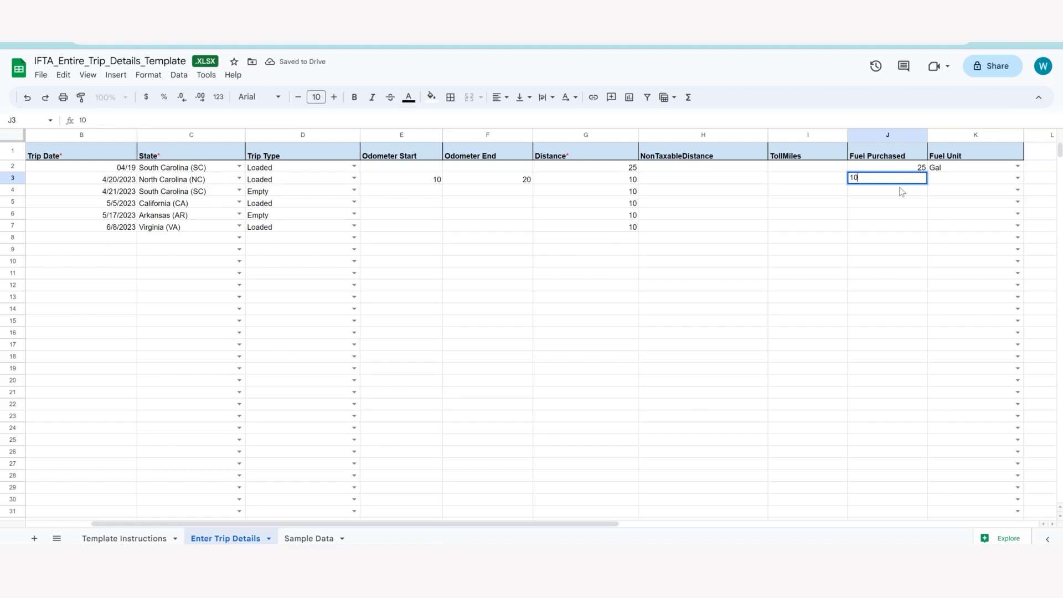
key("BackSpace")
key("Return")
Enter 10 as the fuel purchased for each trip in cells J4 through J7.
type("10")
key("Return")
type("10")
key("Return")
type("10")
key("Return")
type("10")
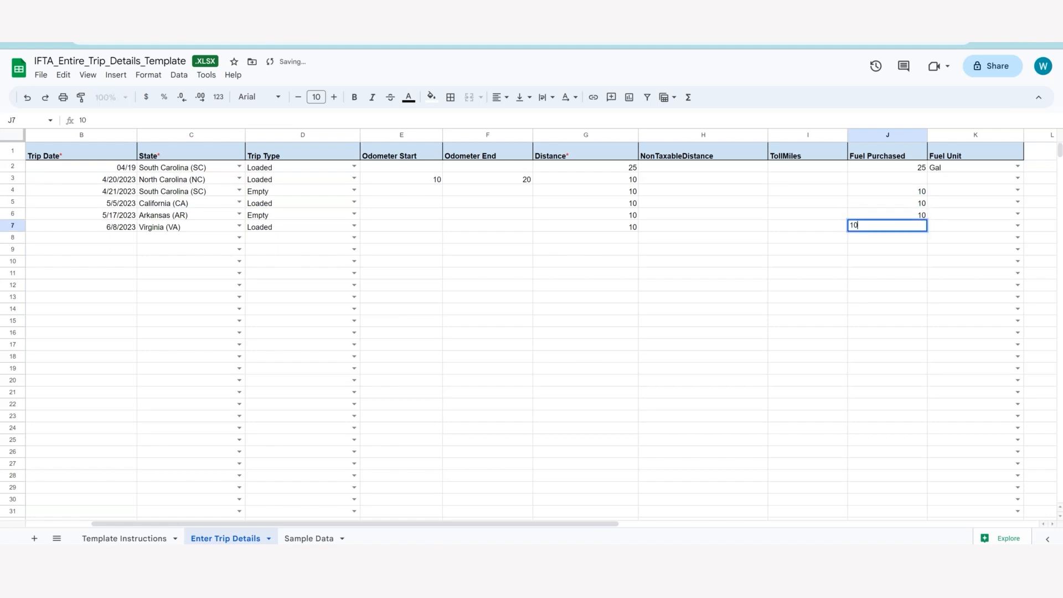
left_click(737, 204)
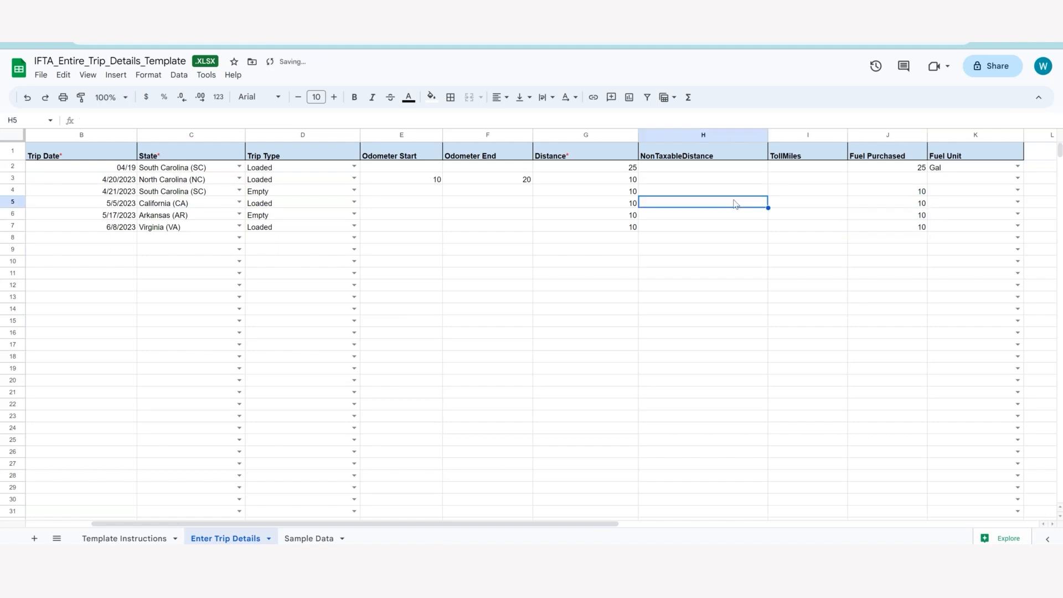
left_click(636, 285)
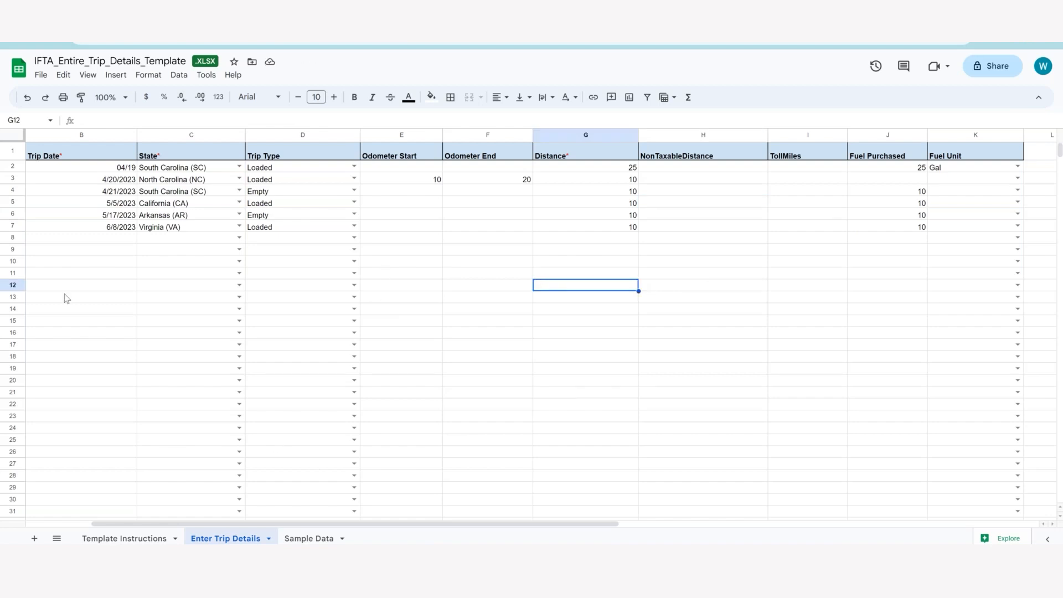
Download the completed template as a Microsoft Excel (.xlsx) file.
left_click(42, 76)
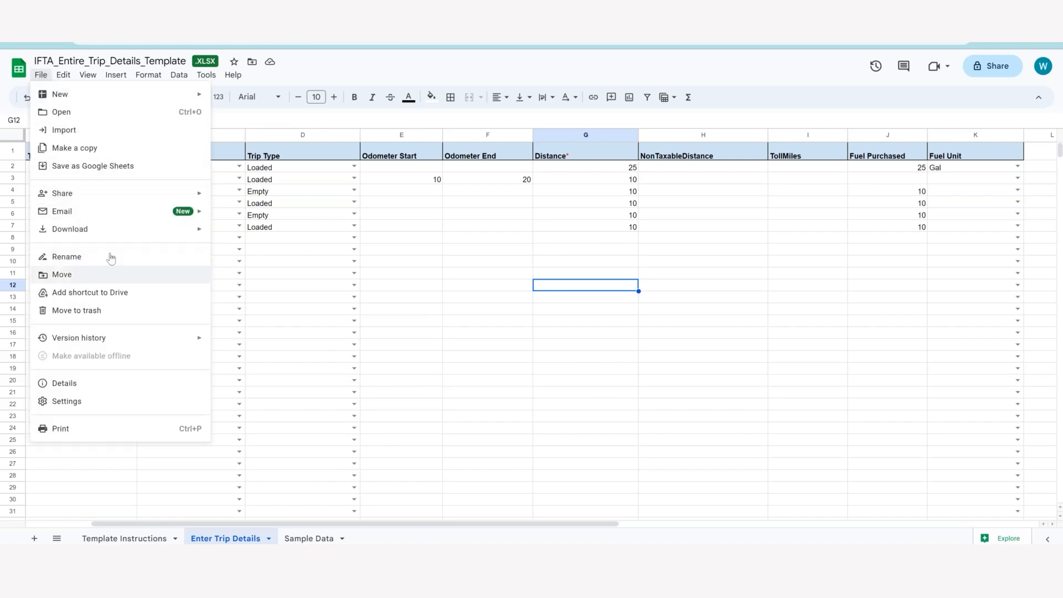
mouse_move(139, 230)
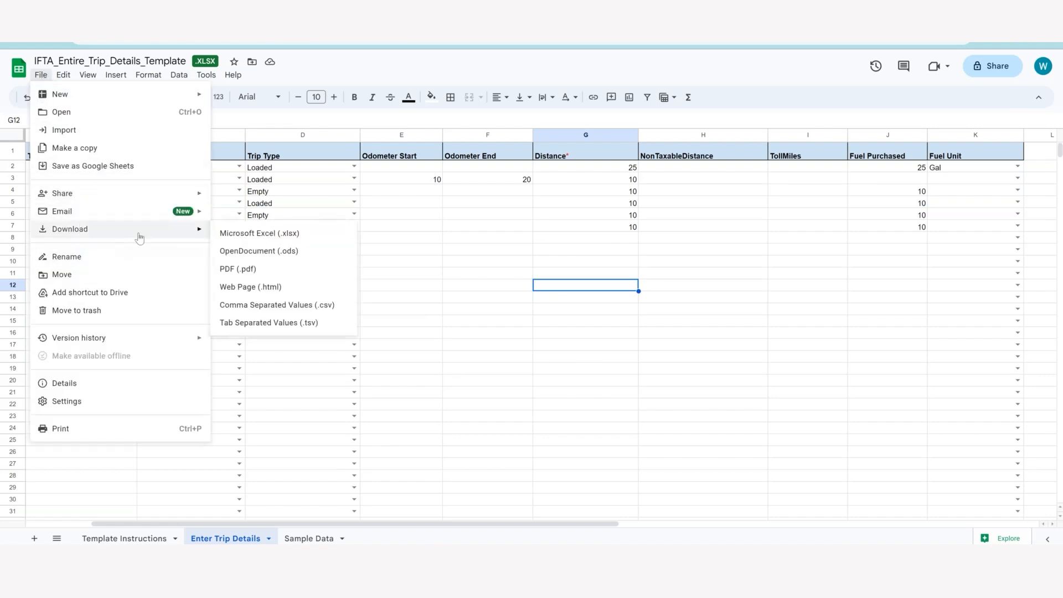
left_click(232, 232)
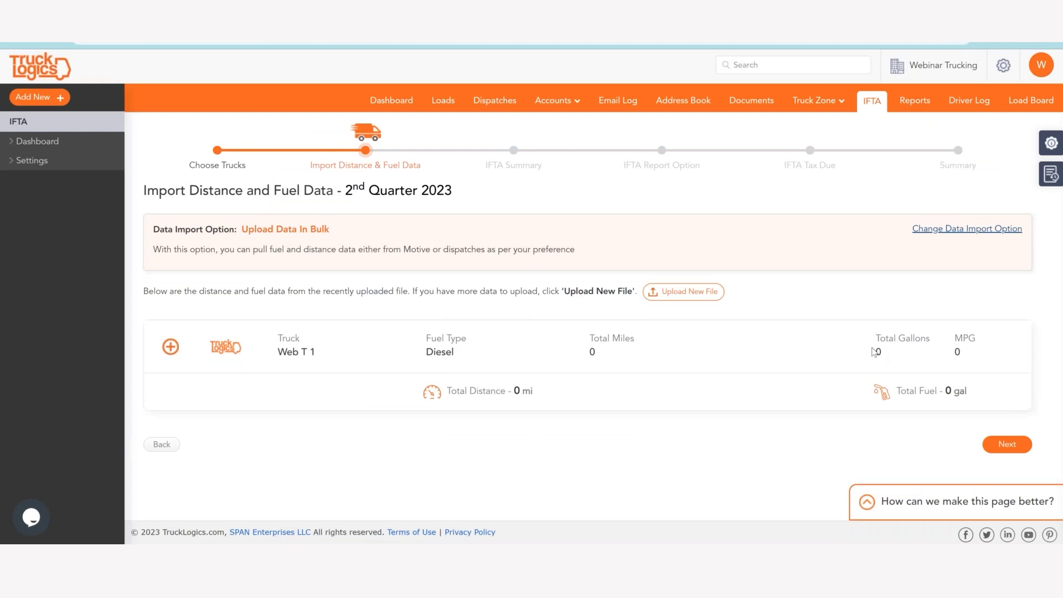
Switch to TruckLogics and upload IFTA_Entire_Trip_Details_Template (1).xlsx as a new distance and fuel data file.
left_click(686, 296)
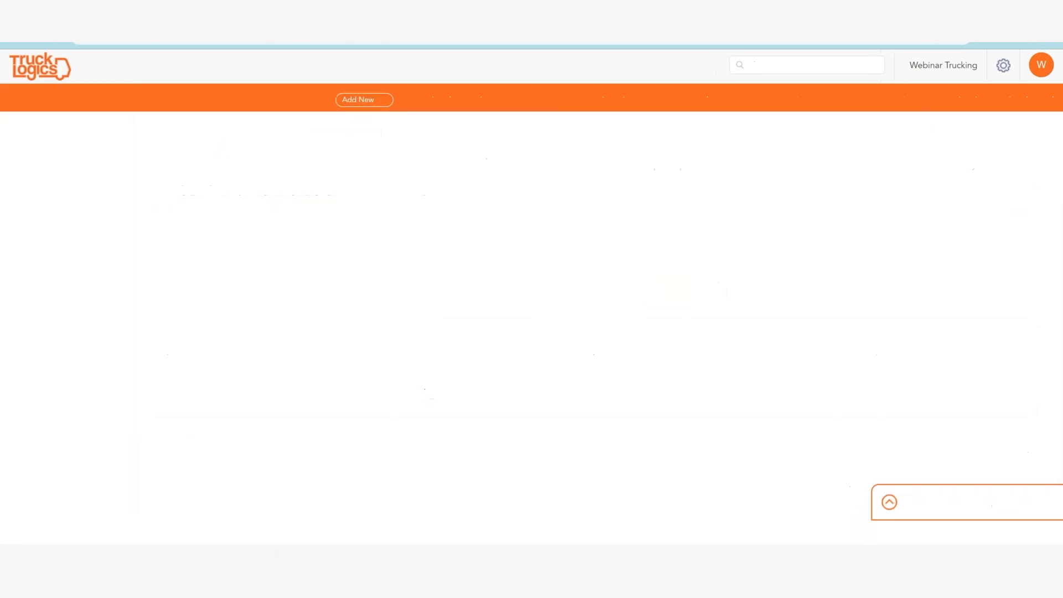
left_click(801, 412)
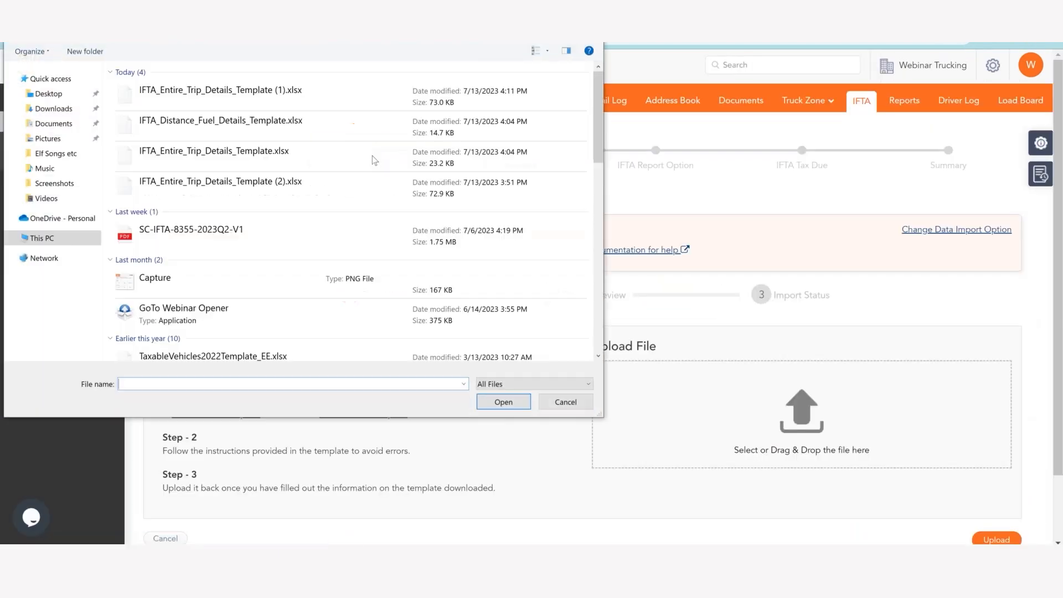
double_click(249, 93)
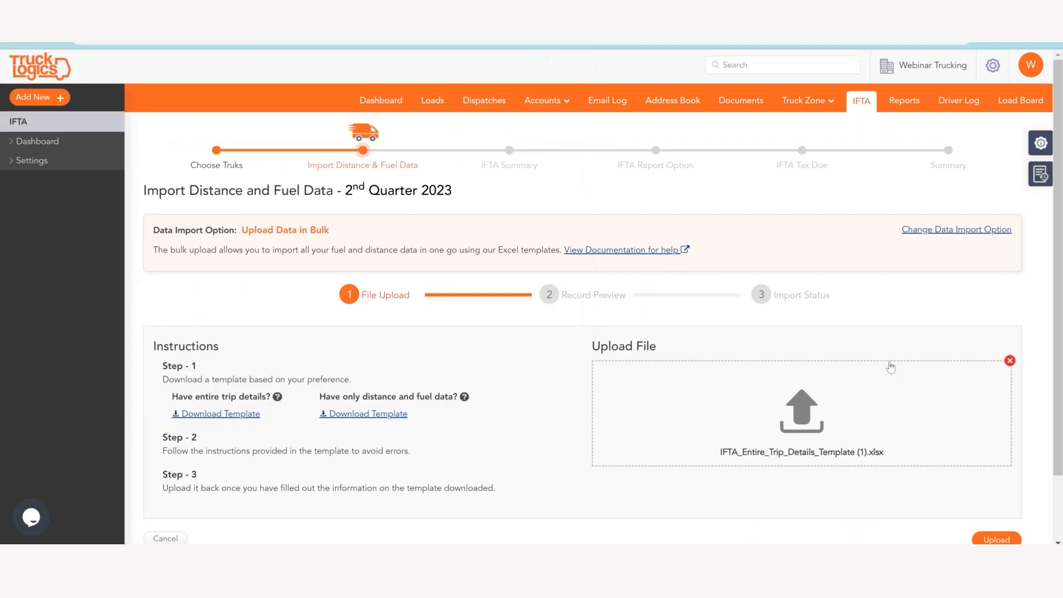
scroll(702, 295, "down", 1)
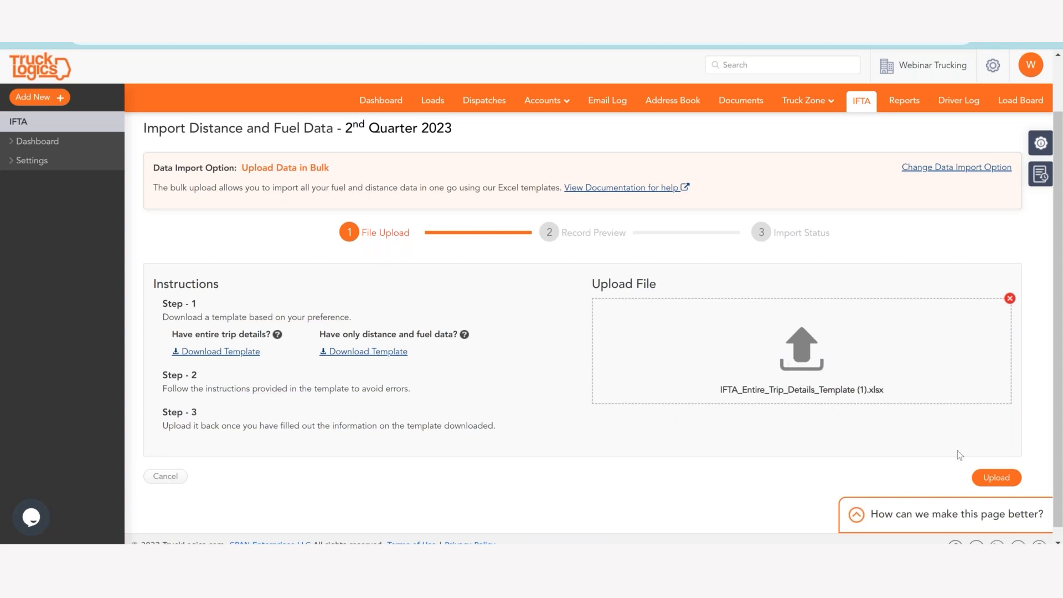
left_click(990, 479)
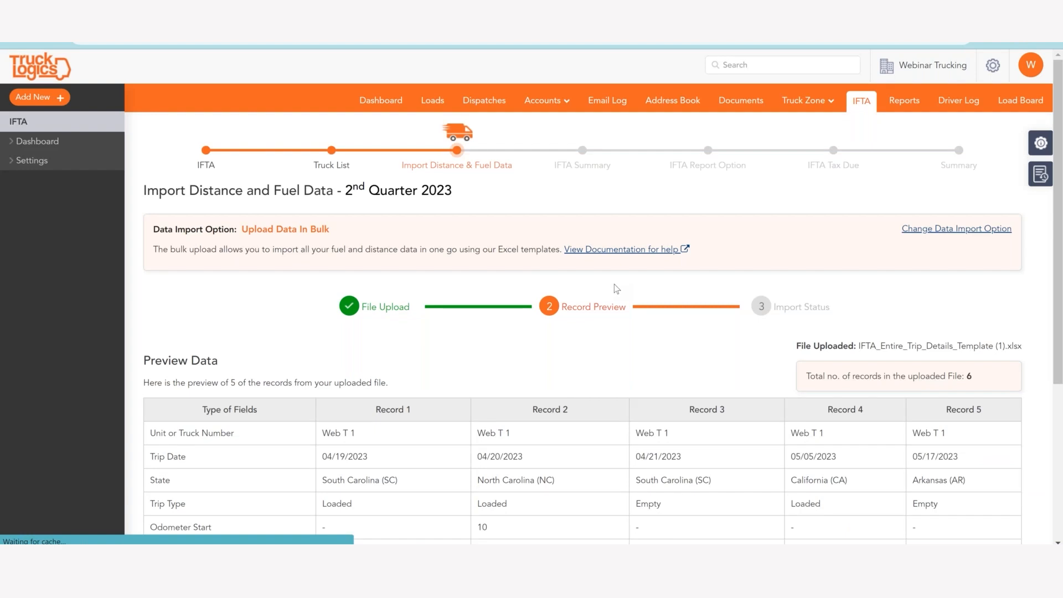
Review the preview of the uploaded trip records, import them and continue past the import status.
scroll(613, 284, "down", 2)
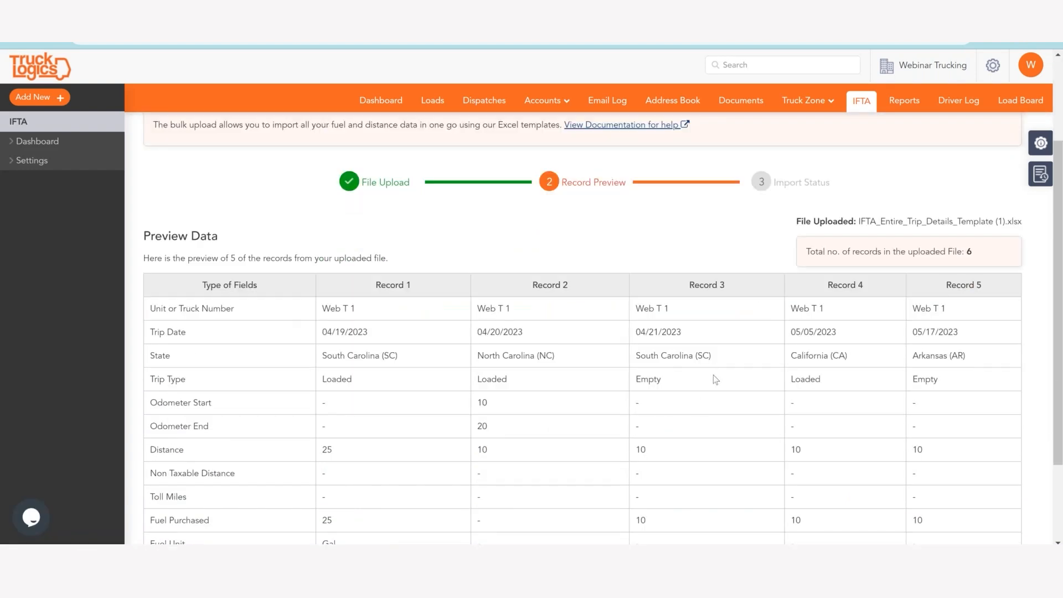
scroll(714, 374, "down", 2)
scroll(512, 310, "up", 1)
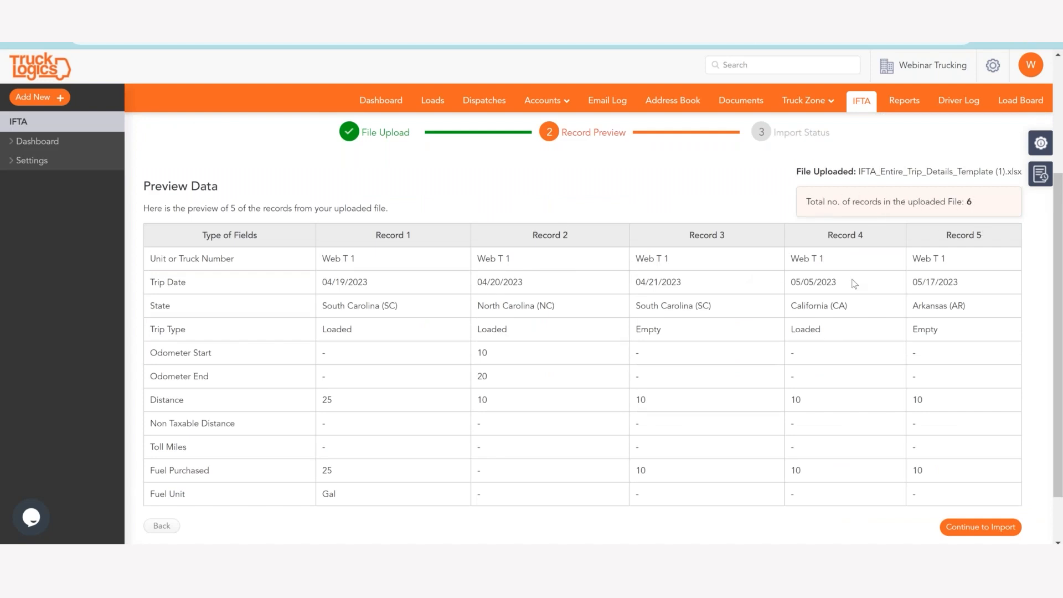
scroll(490, 228, "down", 1)
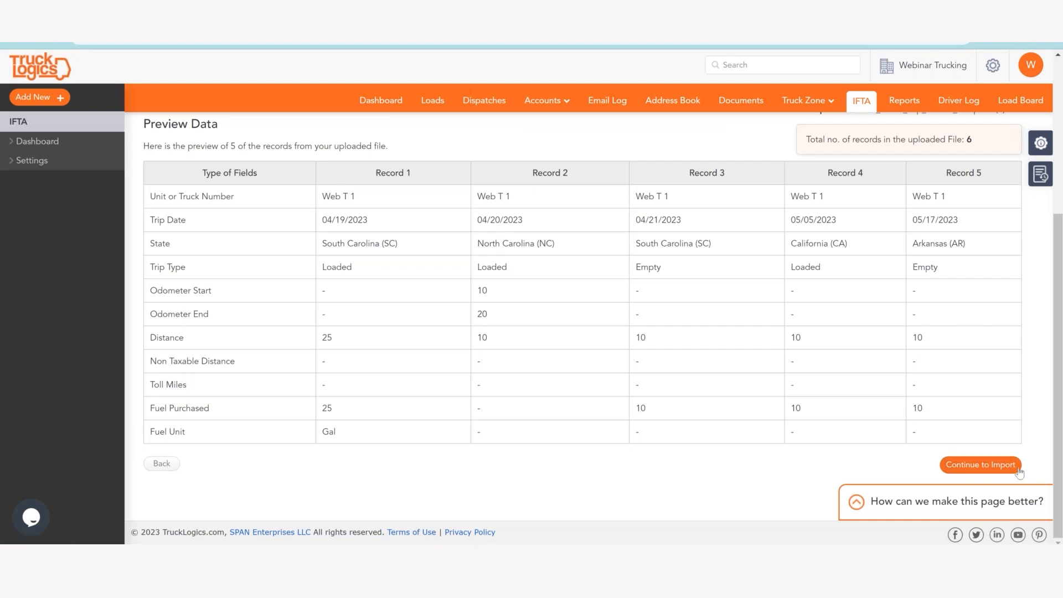
left_click(980, 464)
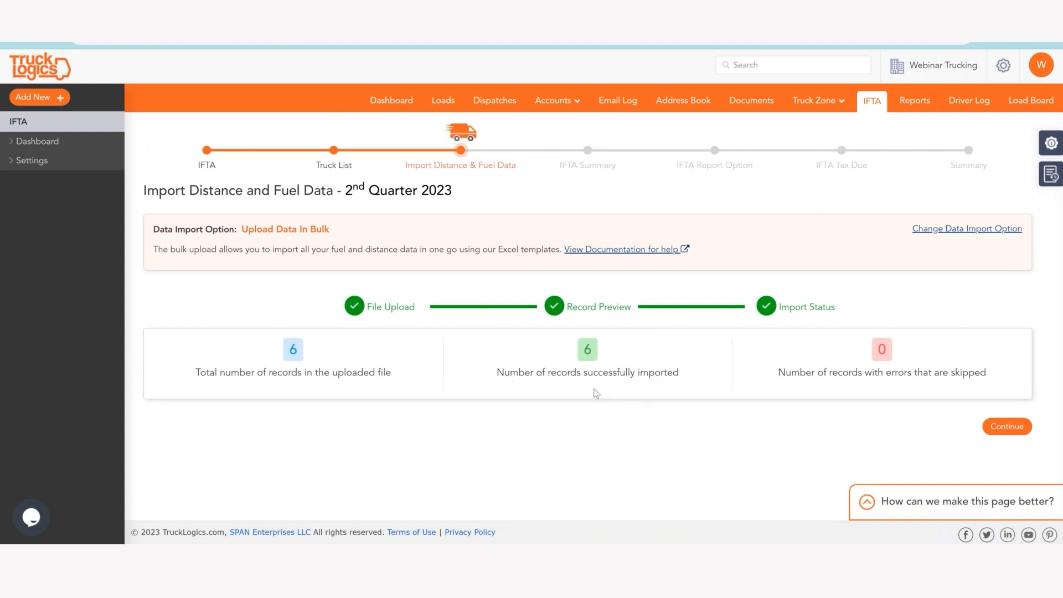
left_click(1018, 437)
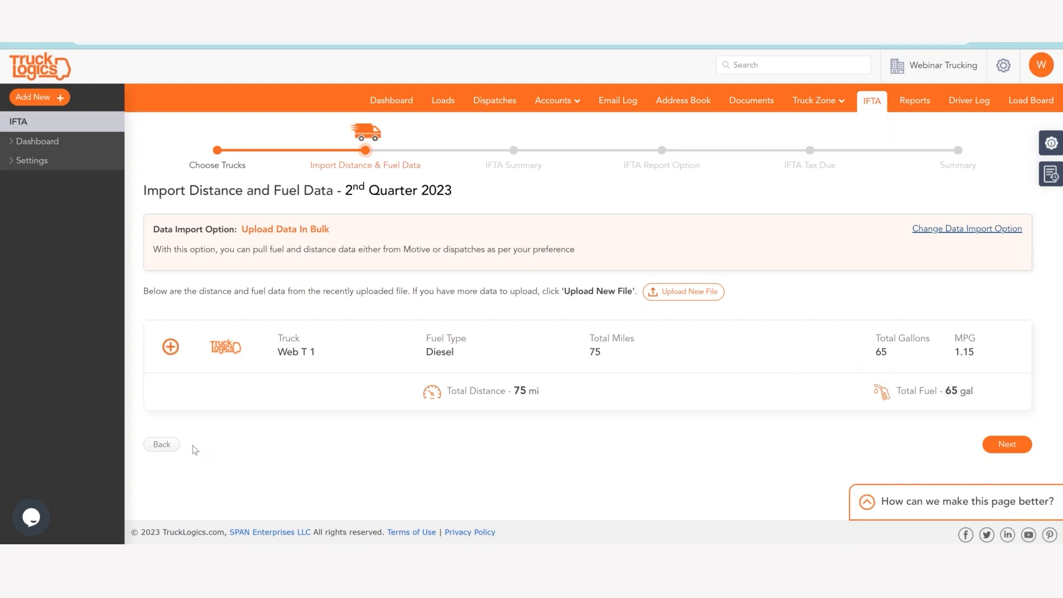
Return to the truck selection, choose truck Web T 1 and proceed to the data import.
left_click(162, 444)
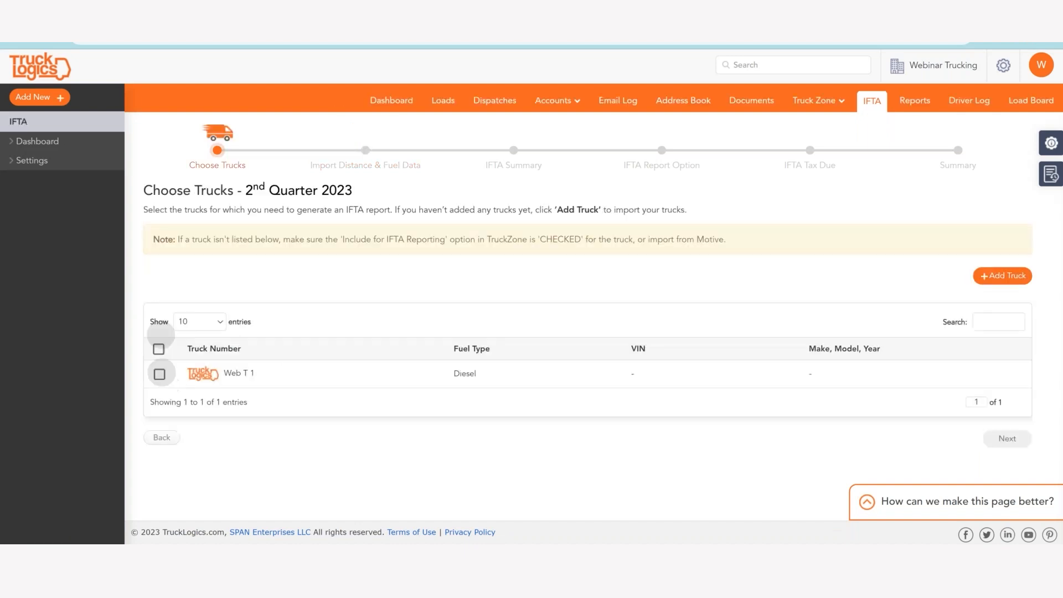
left_click(160, 375)
left_click(1004, 453)
Upload IFTA_Entire_Trip_Details_Template (1).xlsx for Web T 1 and accept the deletion of the previously uploaded data.
left_click(779, 398)
double_click(372, 106)
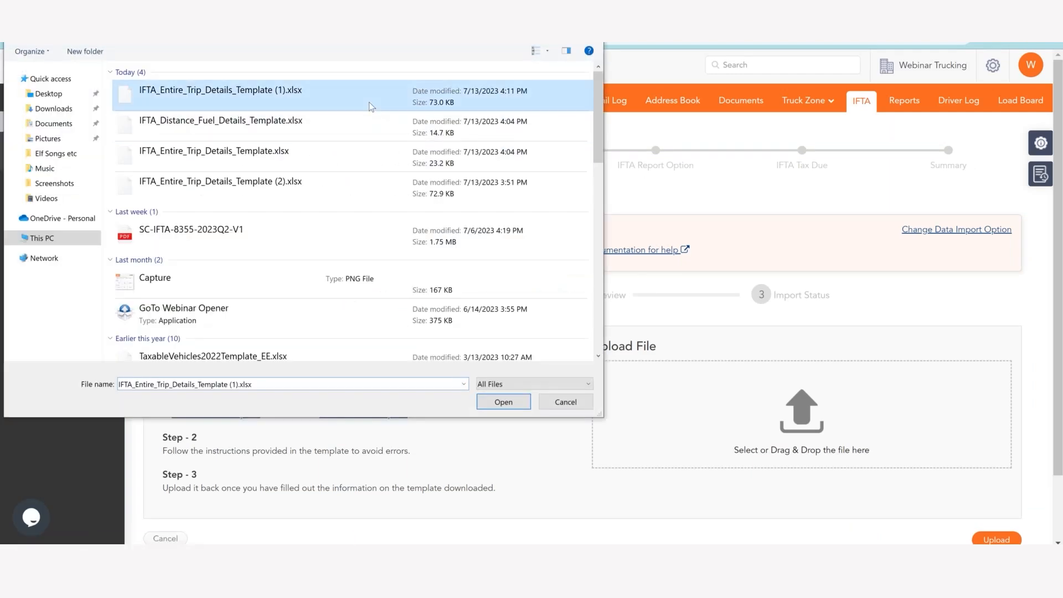
left_click(1003, 538)
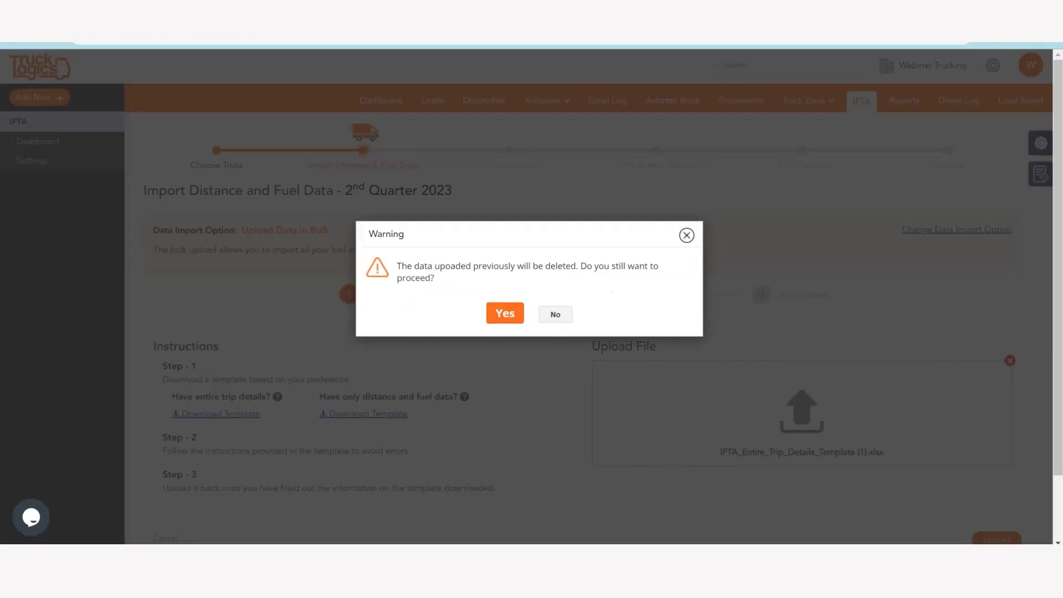
left_click(503, 311)
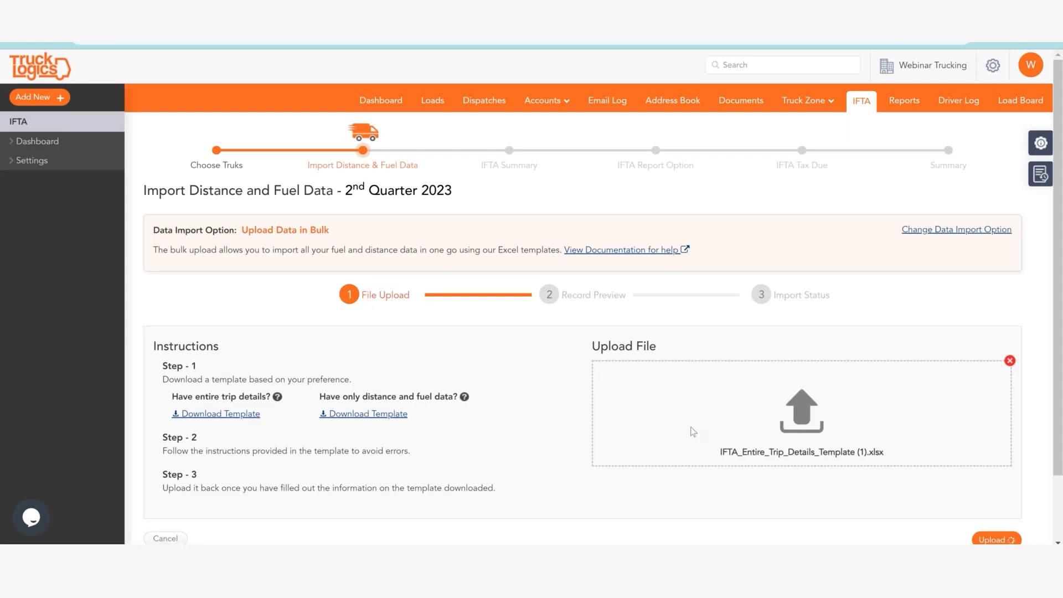
Check the re-uploaded records, import them and continue to the distance and fuel data for Web T 1.
scroll(644, 315, "down", 3)
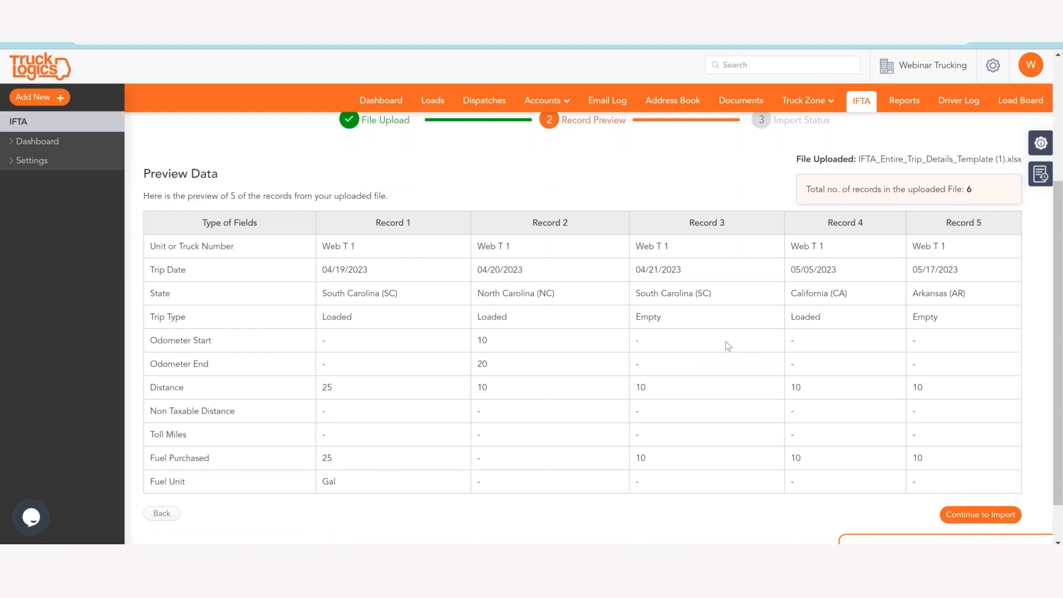
scroll(727, 347, "down", 1)
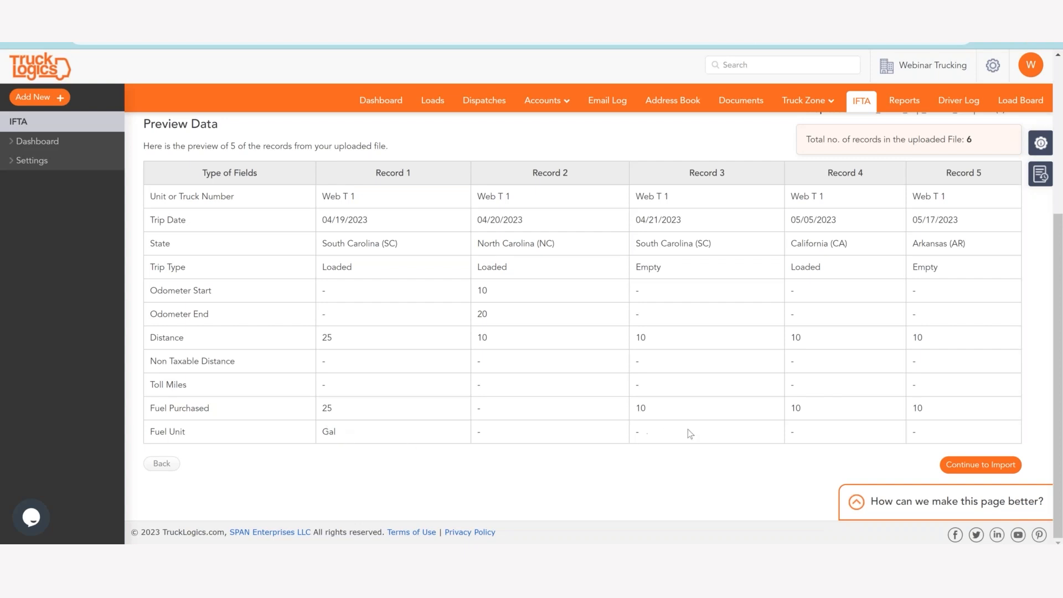
left_click(943, 469)
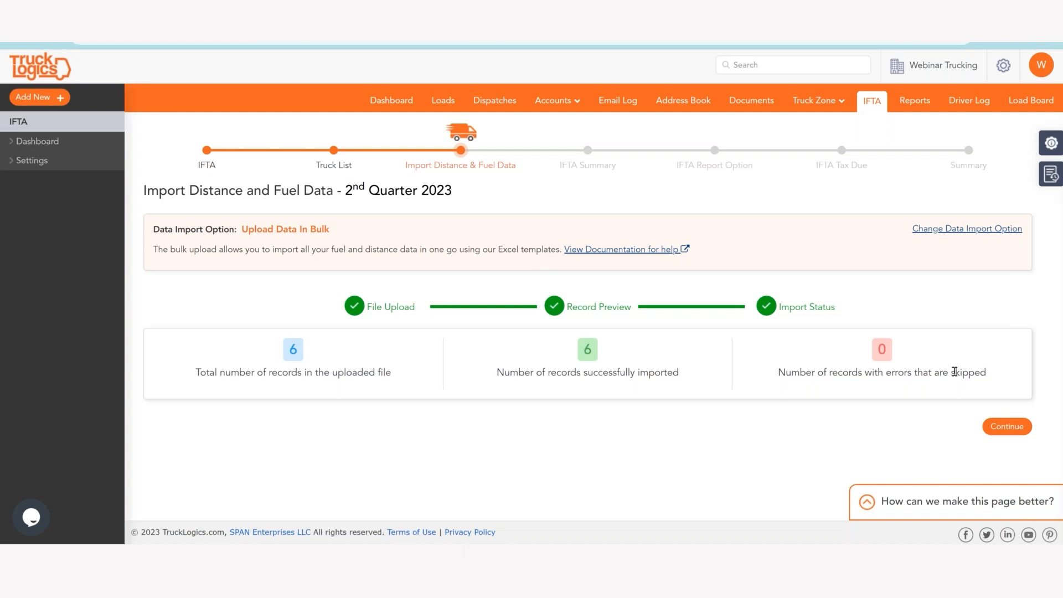
left_click(1003, 426)
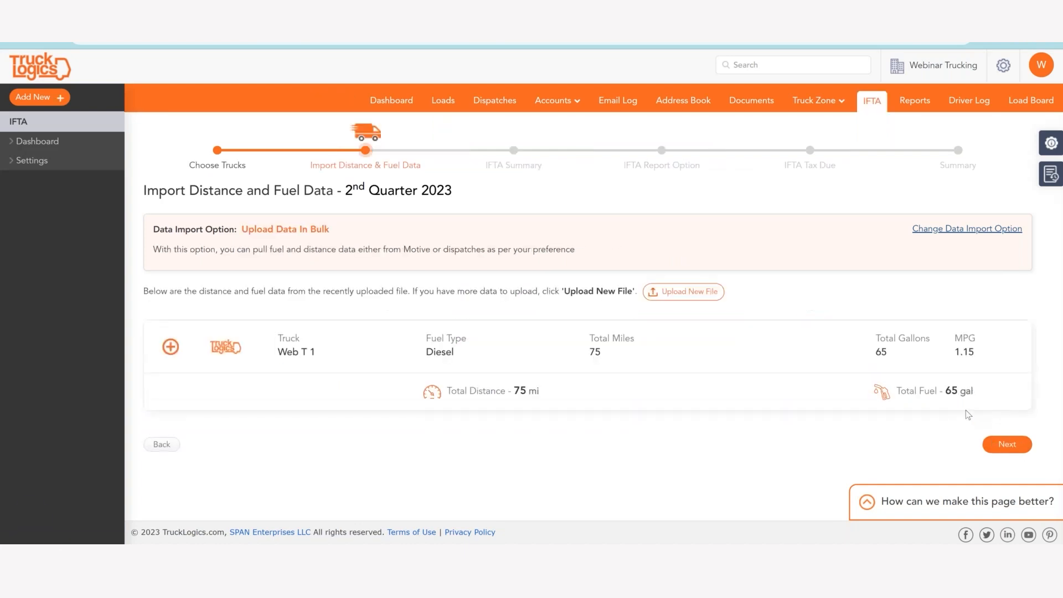
Expand the distance and fuel breakdown by jurisdiction for Web T 1, and proceed through the IFTA summary to the report options.
left_click(171, 347)
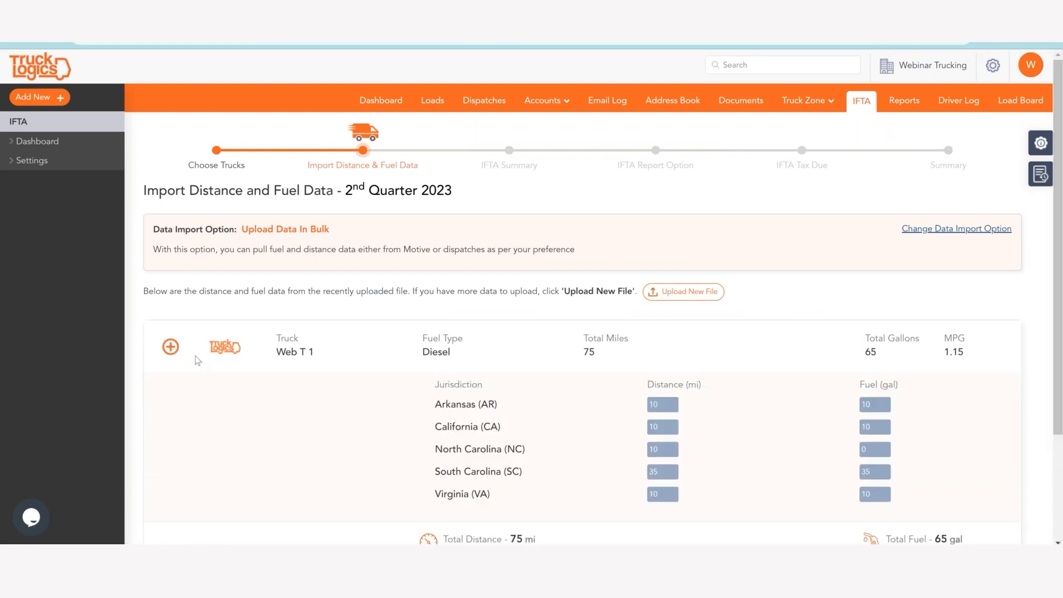
scroll(198, 361, "down", 1)
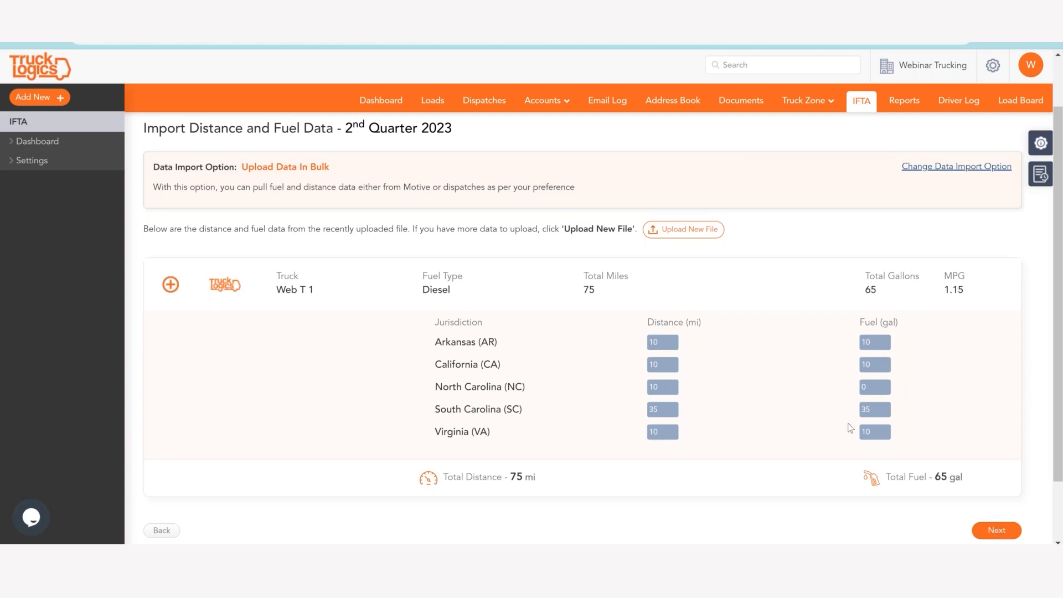
left_click(994, 530)
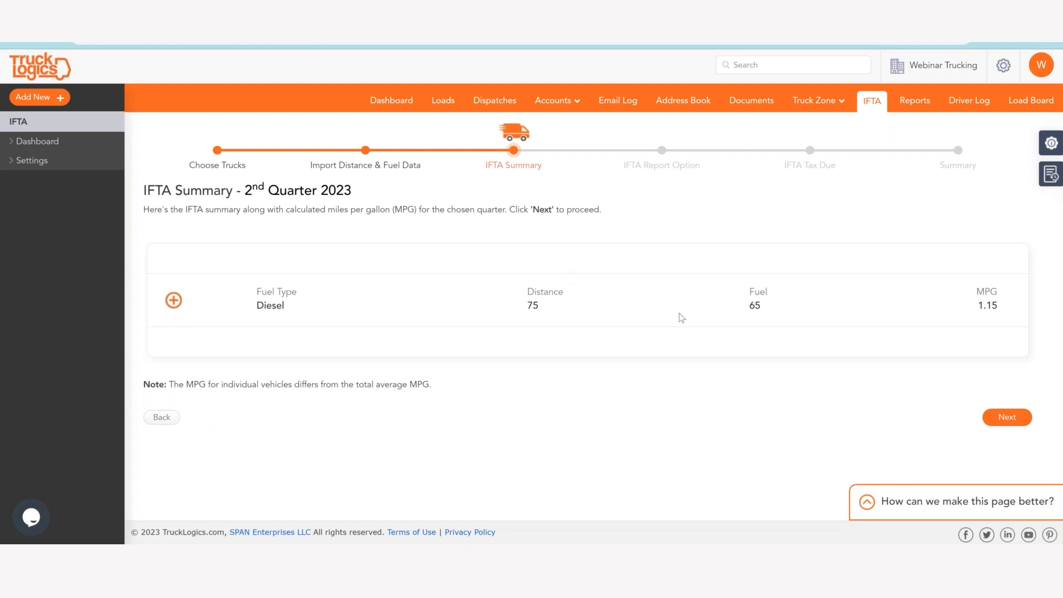
left_click(1005, 419)
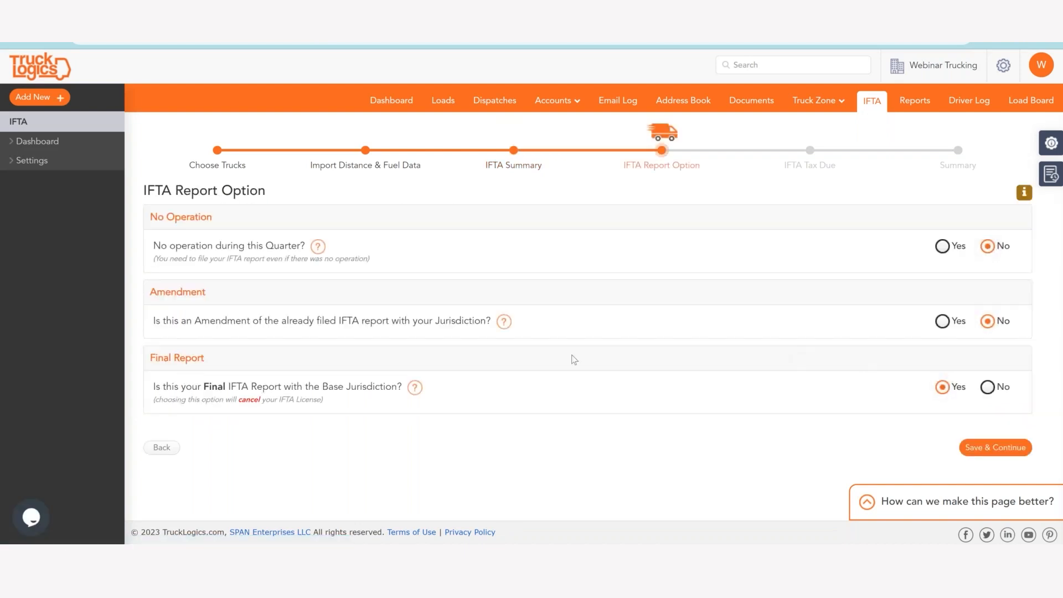
Answer No to the Final IFTA Report question, read the option help notes and save the report options.
left_click(987, 387)
mouse_move(319, 247)
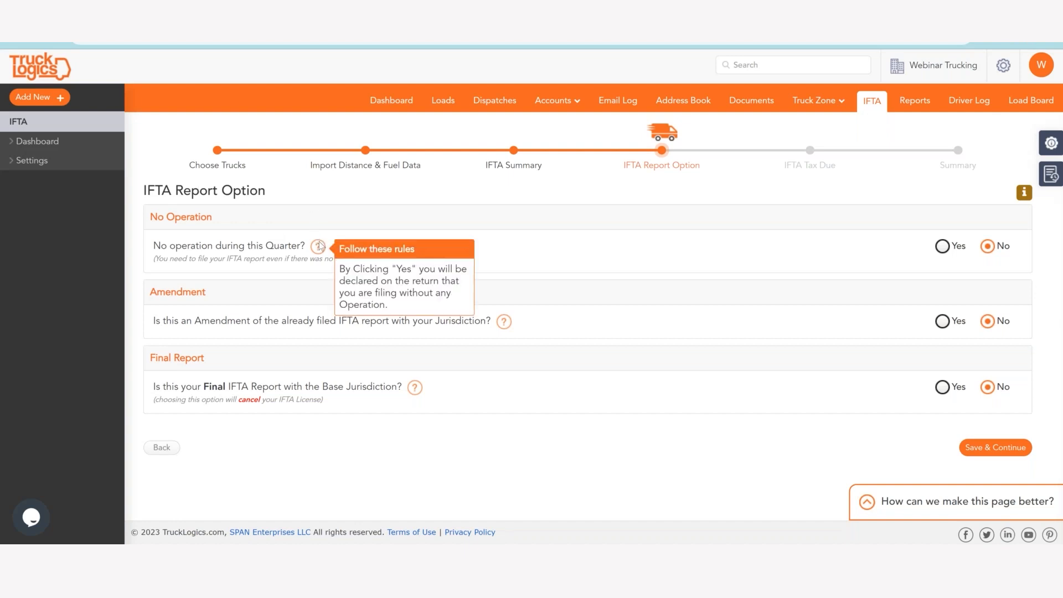
mouse_move(503, 327)
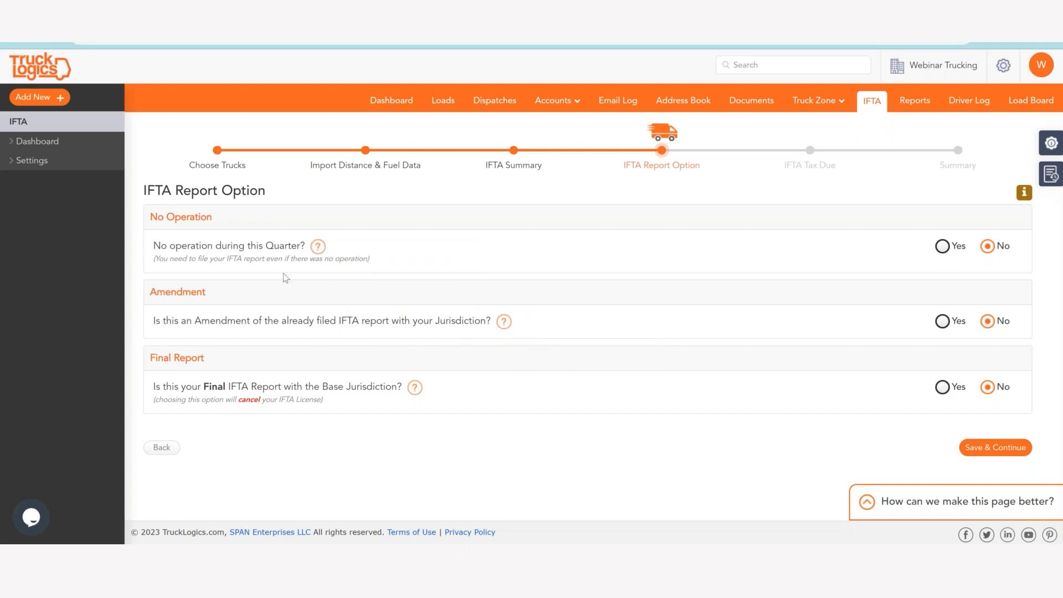
mouse_move(416, 392)
left_click(992, 446)
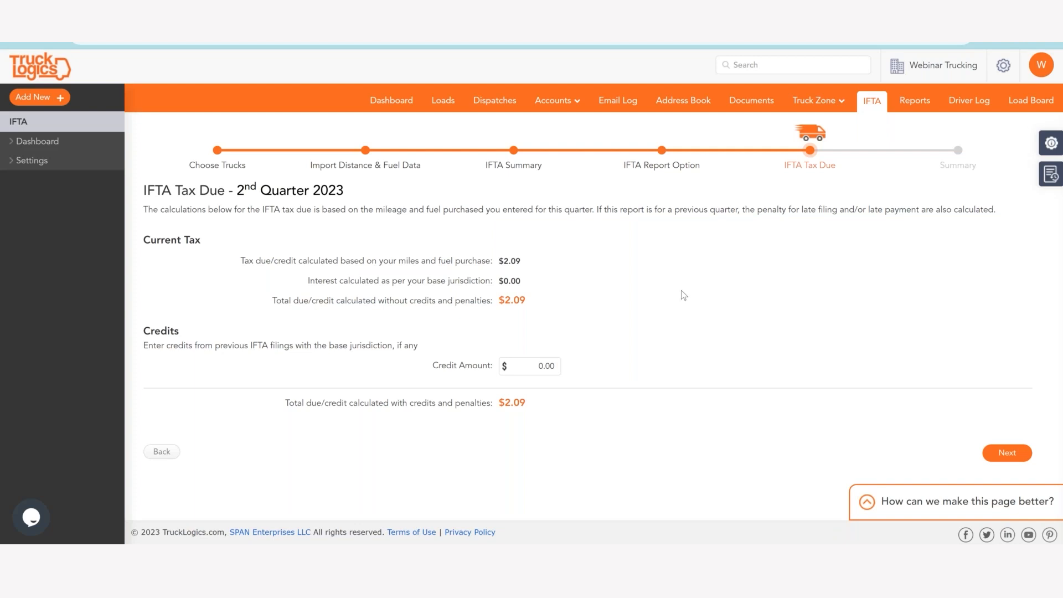
Examine the tax due calculated from miles and fuel, the total due and the credit amount for the quarter.
double_click(509, 261)
left_click(517, 302)
double_click(517, 302)
left_click(493, 314)
left_click_drag(526, 300, 504, 298)
left_click(540, 285)
left_click(544, 369)
left_click(569, 345)
Continue to the 2nd Quarter 2023 summary and review its IFTA details, tax summary by fuel and quarterly tax summary.
left_click(1001, 450)
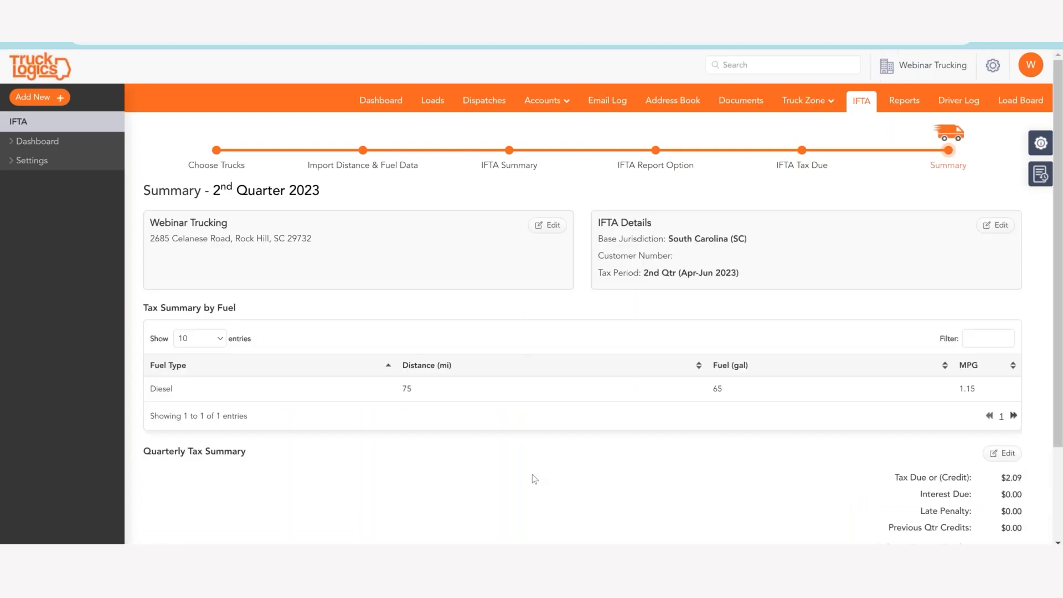
scroll(489, 287, "down", 1)
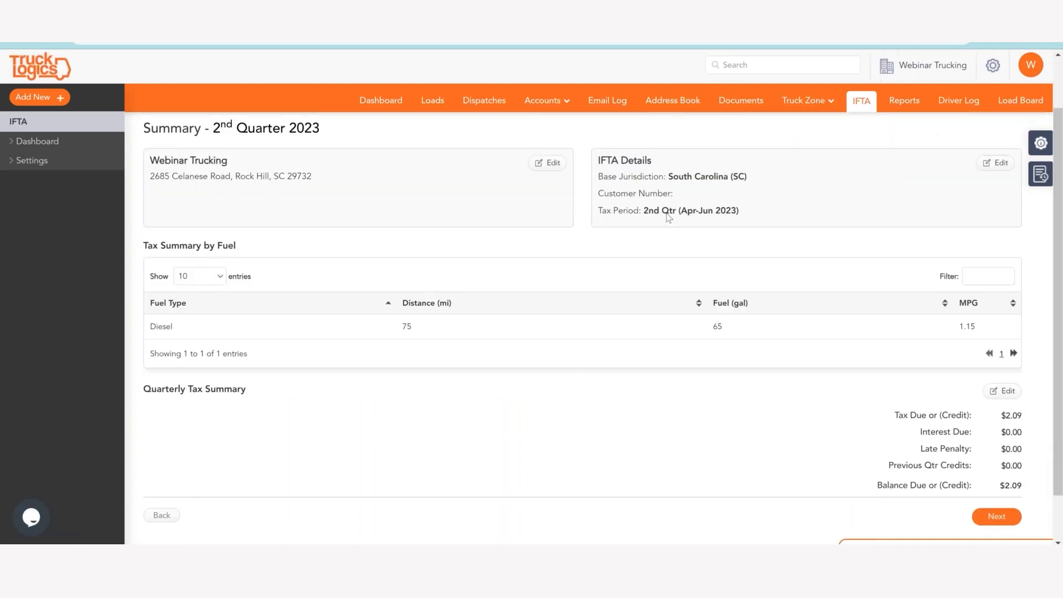
scroll(642, 260, "down", 1)
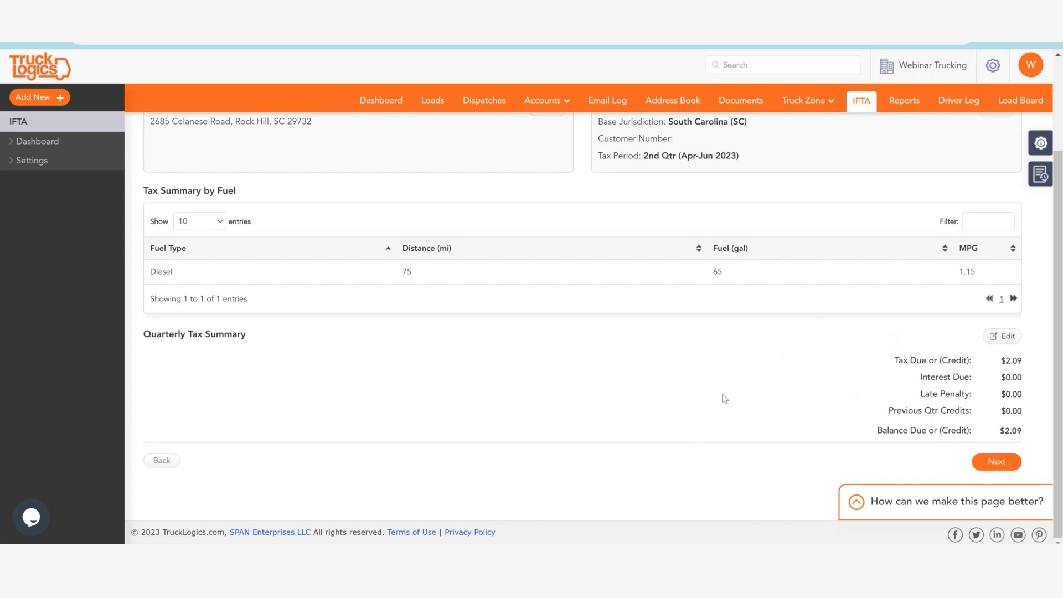
Recheck the 2nd Quarter 2023 summary and proceed through the data review to generate the IFTA report.
scroll(725, 399, "up", 3)
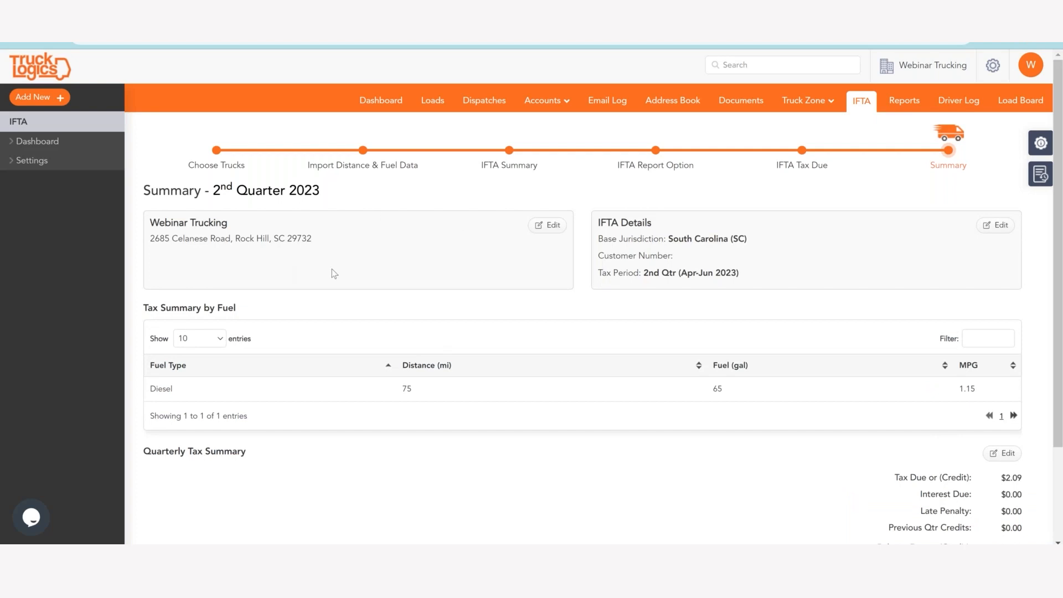
scroll(331, 268, "down", 1)
scroll(561, 233, "down", 1)
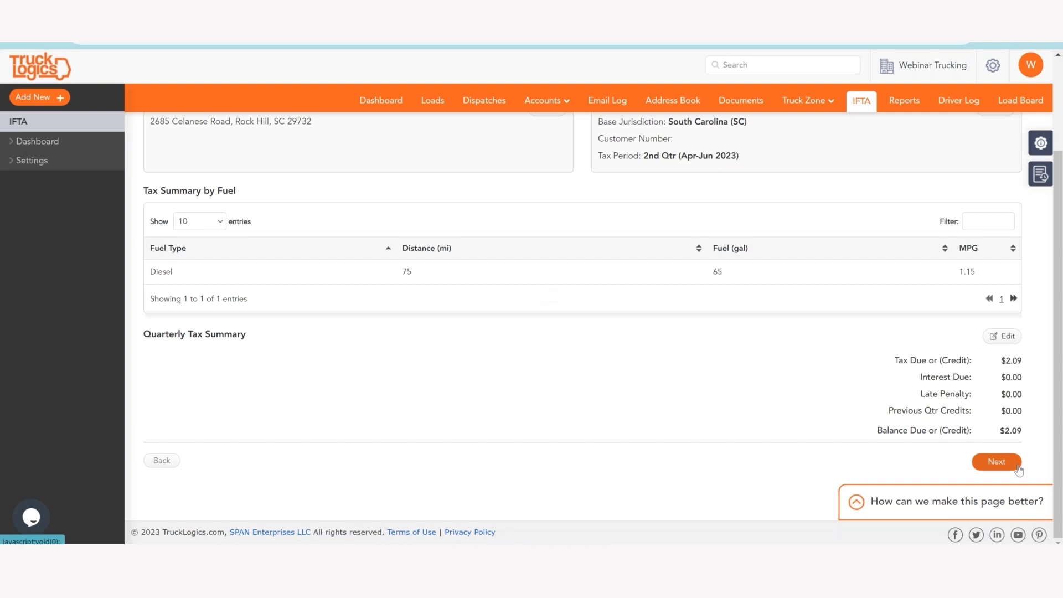
left_click(997, 461)
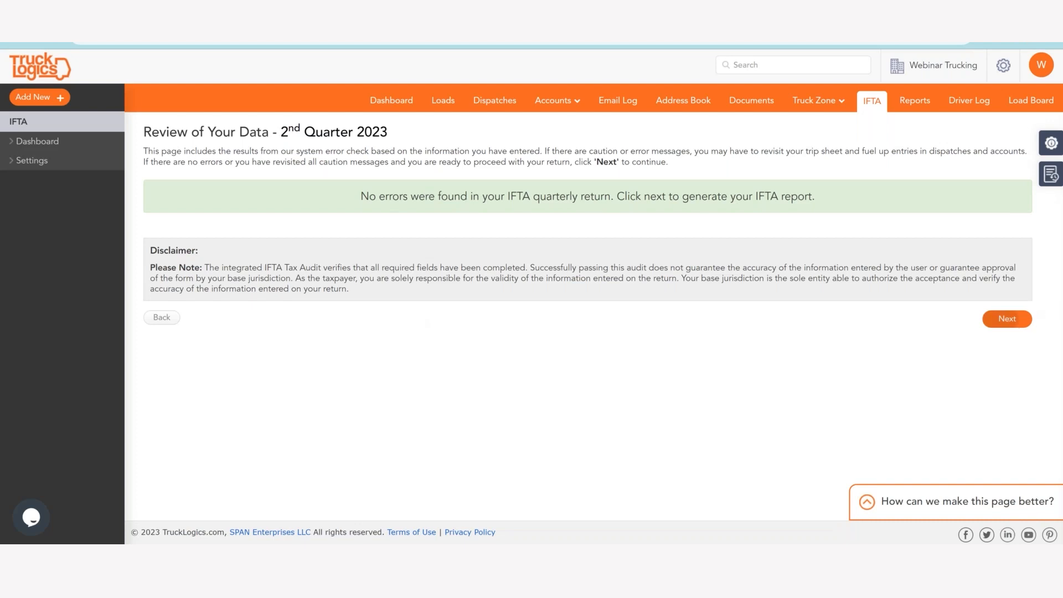
left_click(1008, 319)
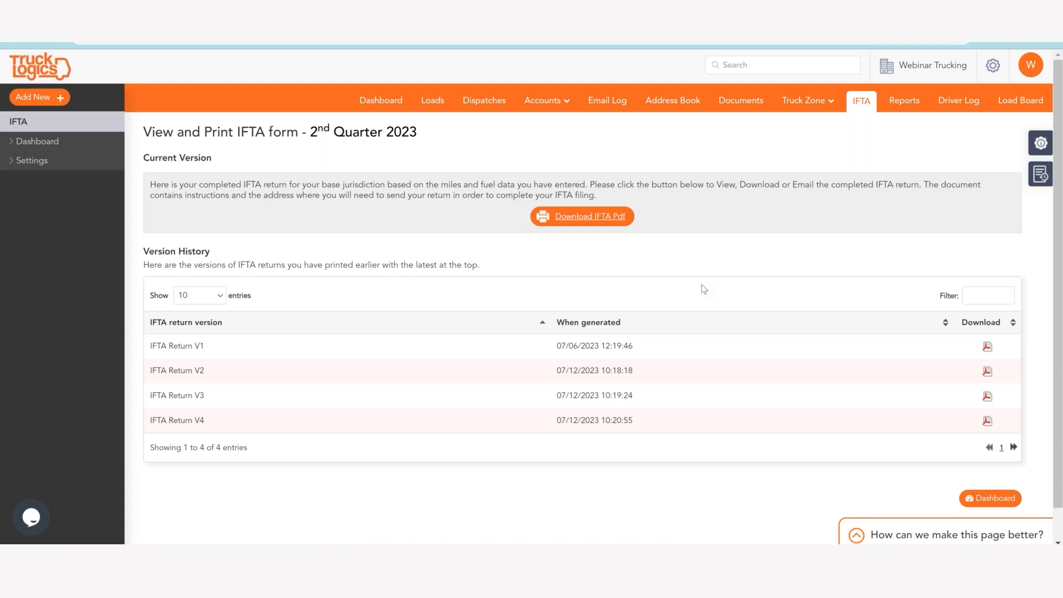
Download the current IFTA return PDF for the 2nd Quarter 2023 and return to the IFTA dashboard.
scroll(702, 286, "down", 1)
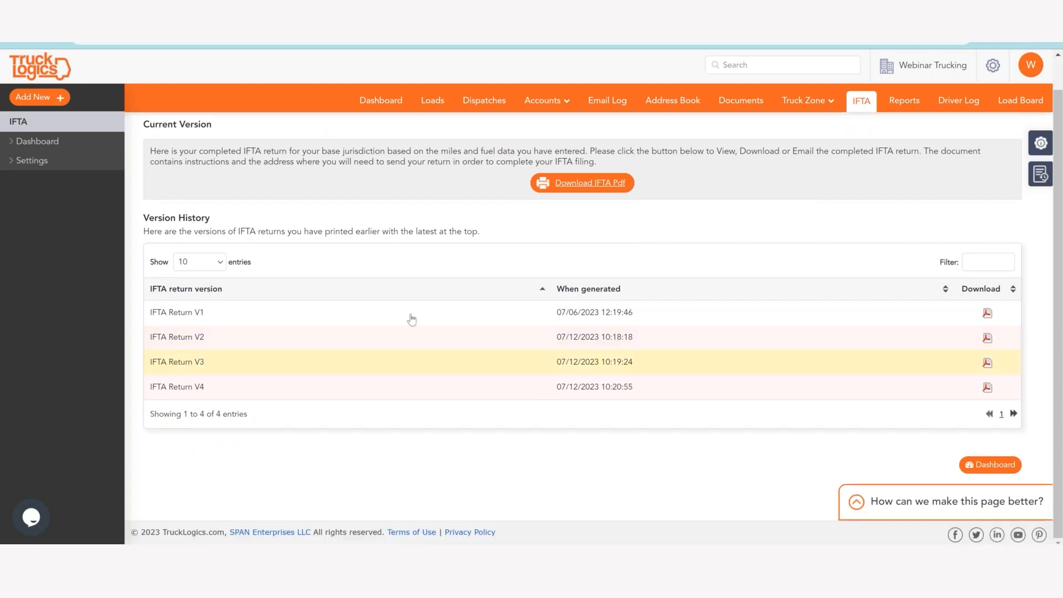
scroll(438, 280, "up", 1)
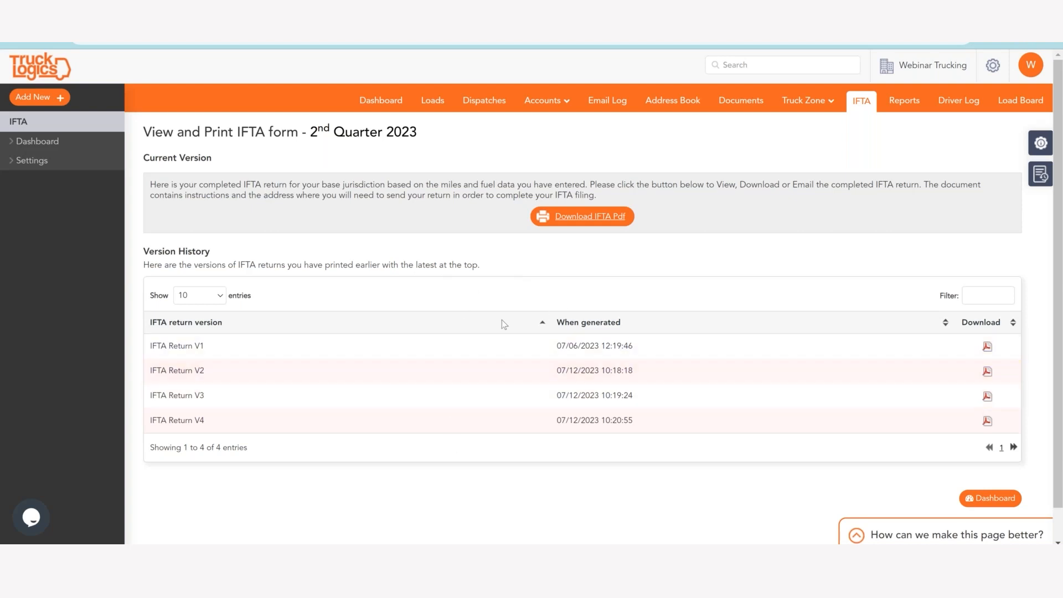
left_click(586, 214)
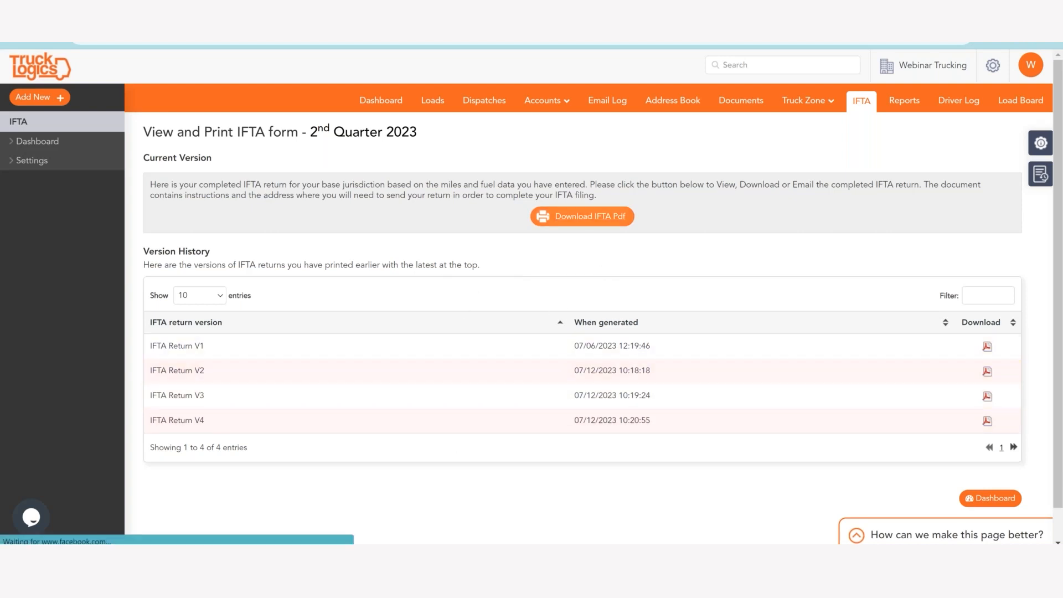
scroll(467, 366, "down", 1)
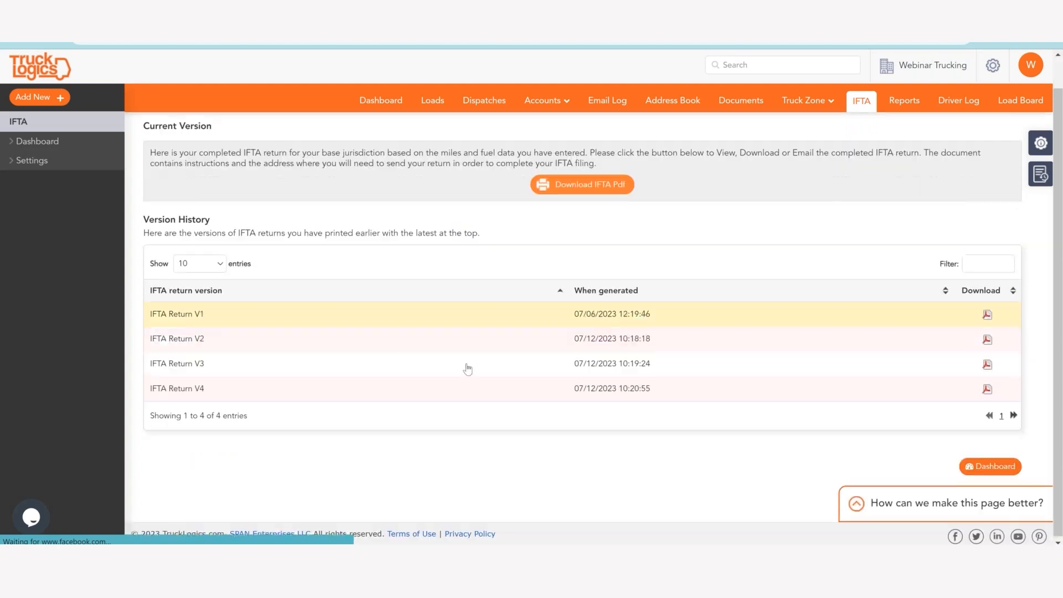
left_click(991, 466)
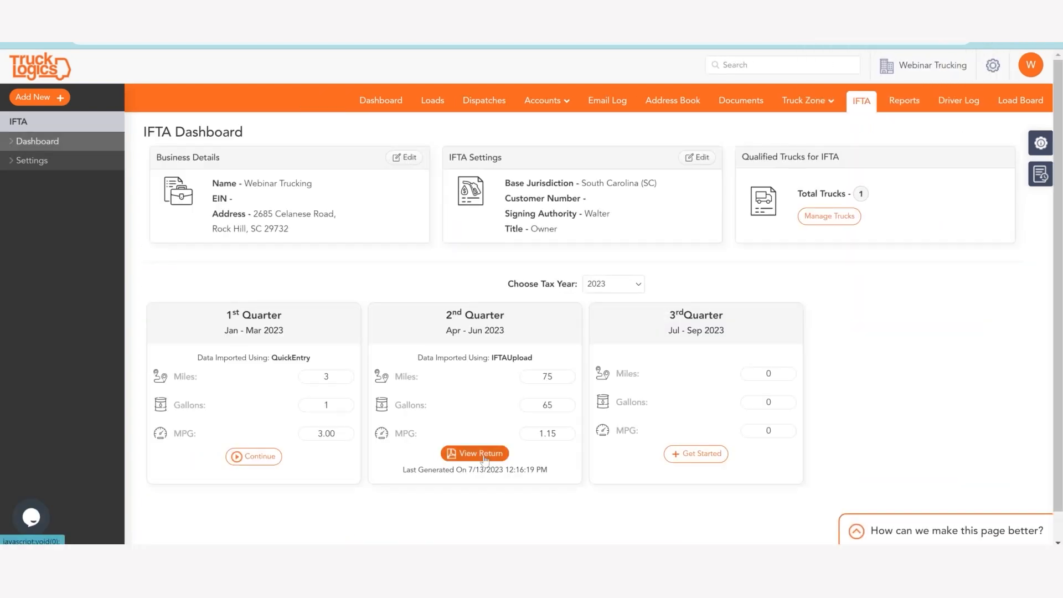
View the 2nd Quarter return and download IFTA Return V2, V3 and V4 from its version history.
left_click(479, 454)
scroll(510, 342, "down", 3)
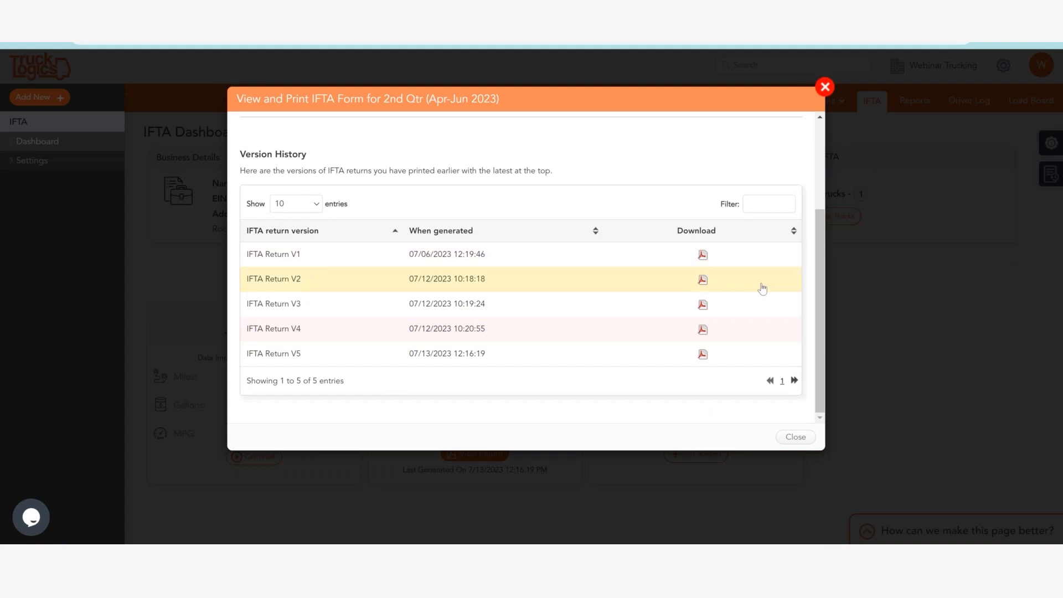
left_click(701, 283)
left_click(703, 305)
left_click(705, 329)
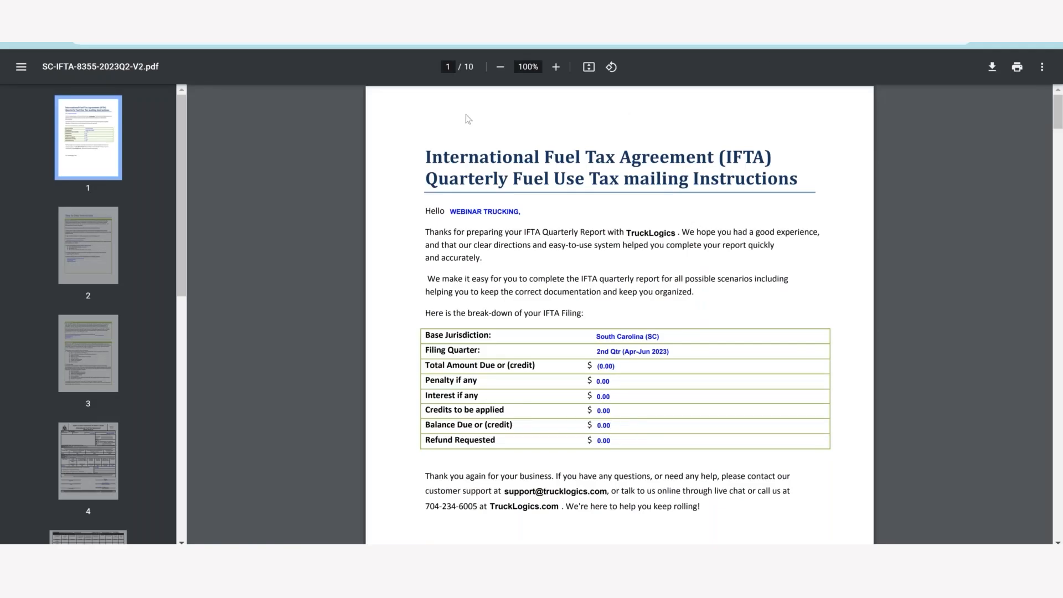
Look through SC-IFTA-8355-2023Q2-V2.pdf, from the filing breakdown and mailing instructions to the record keeping rules and the IFTA-3 return form.
scroll(465, 116, "down", 7)
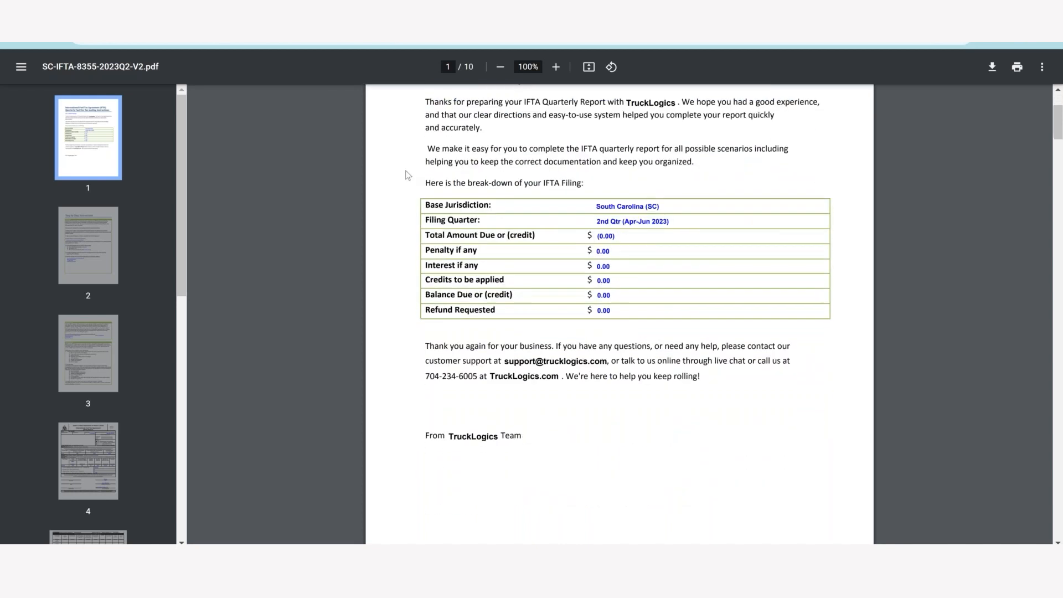
scroll(404, 184, "down", 14)
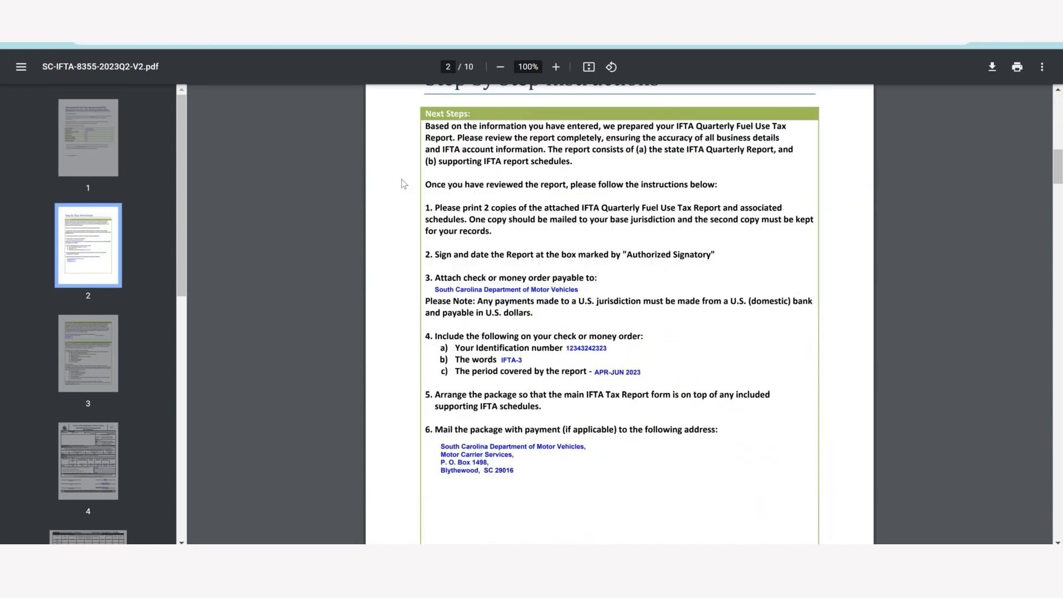
scroll(404, 184, "down", 3)
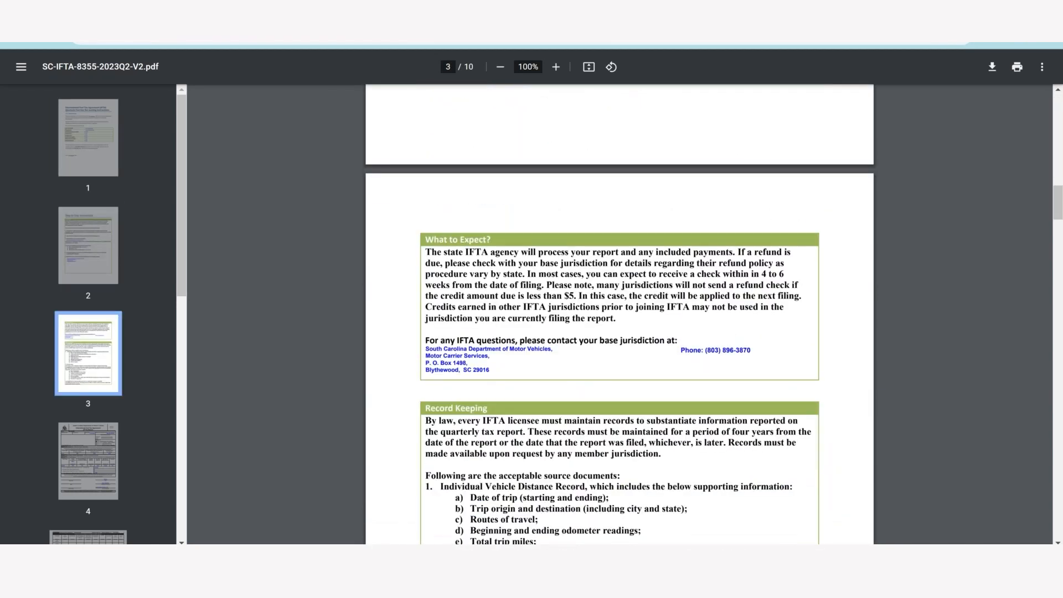
scroll(470, 206, "down", 11)
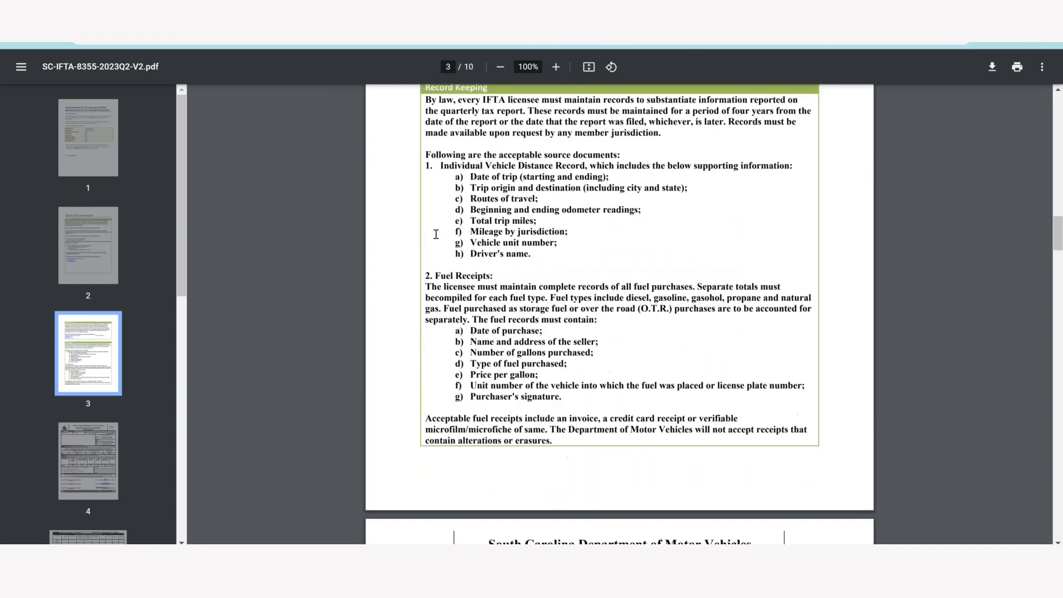
scroll(581, 78, "down", 5)
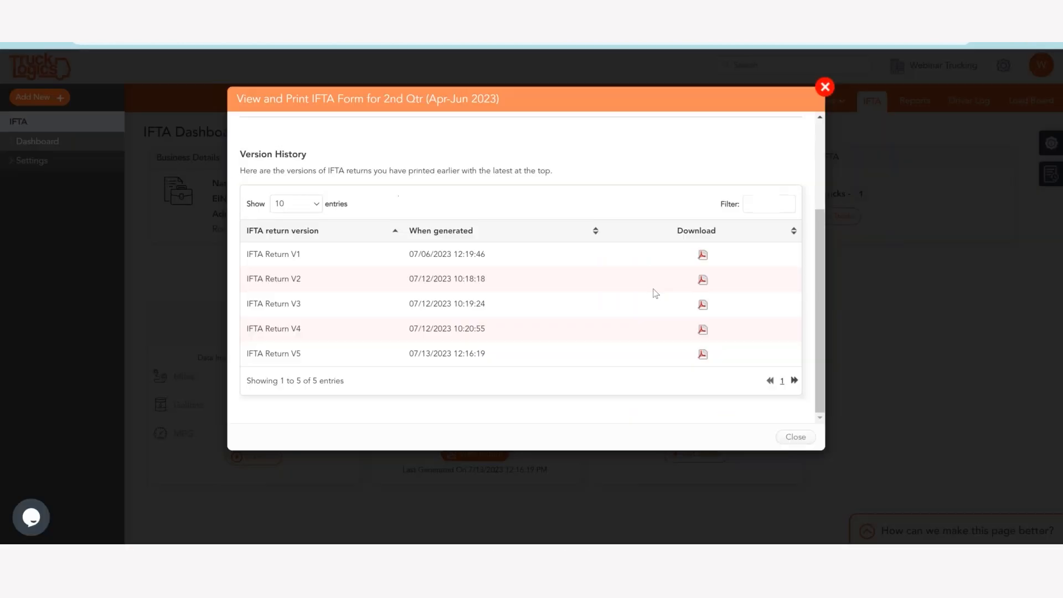
scroll(654, 301, "up", 3)
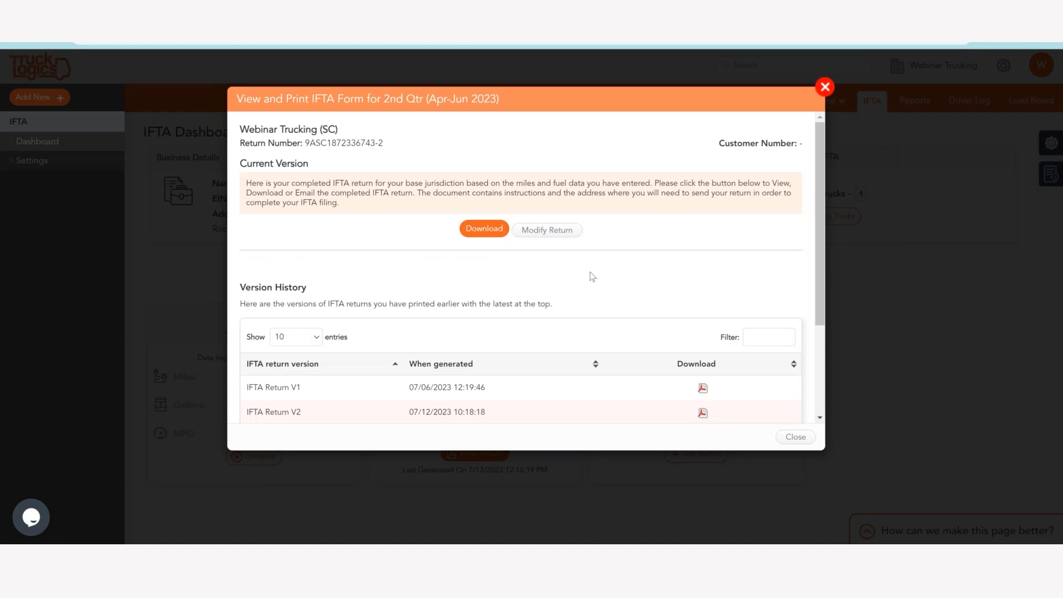
Start modifying the 2nd Quarter 2023 return, select truck Web T 1 and continue to the distance and fuel import.
left_click(546, 230)
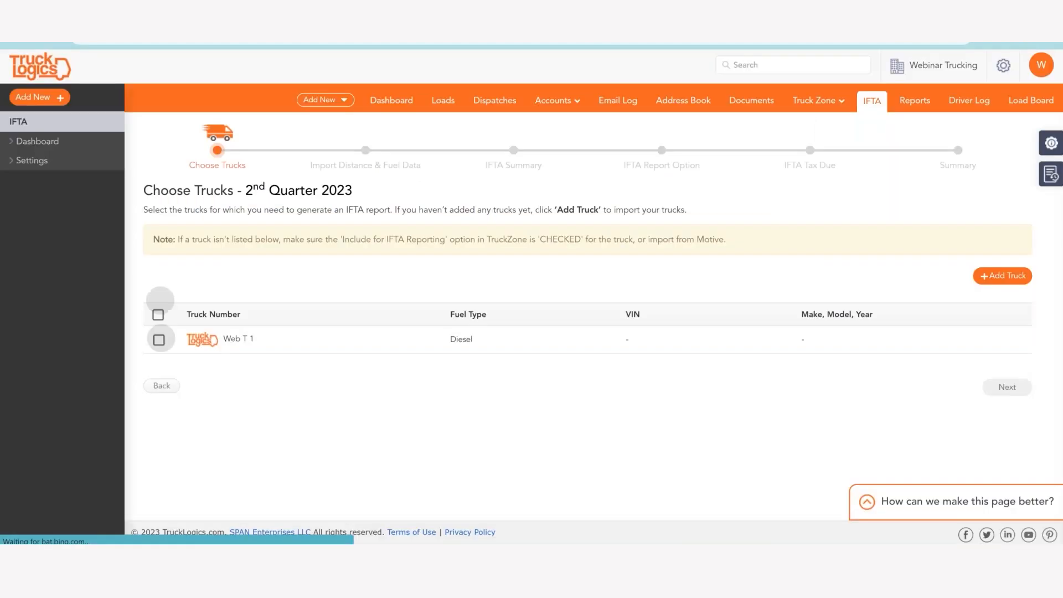
left_click(159, 375)
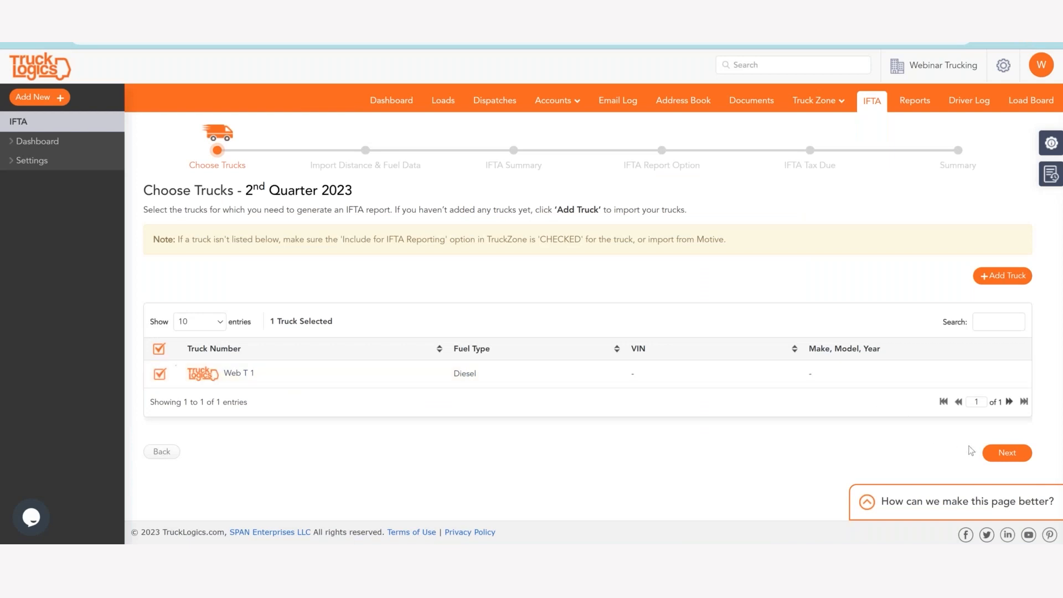
left_click(997, 453)
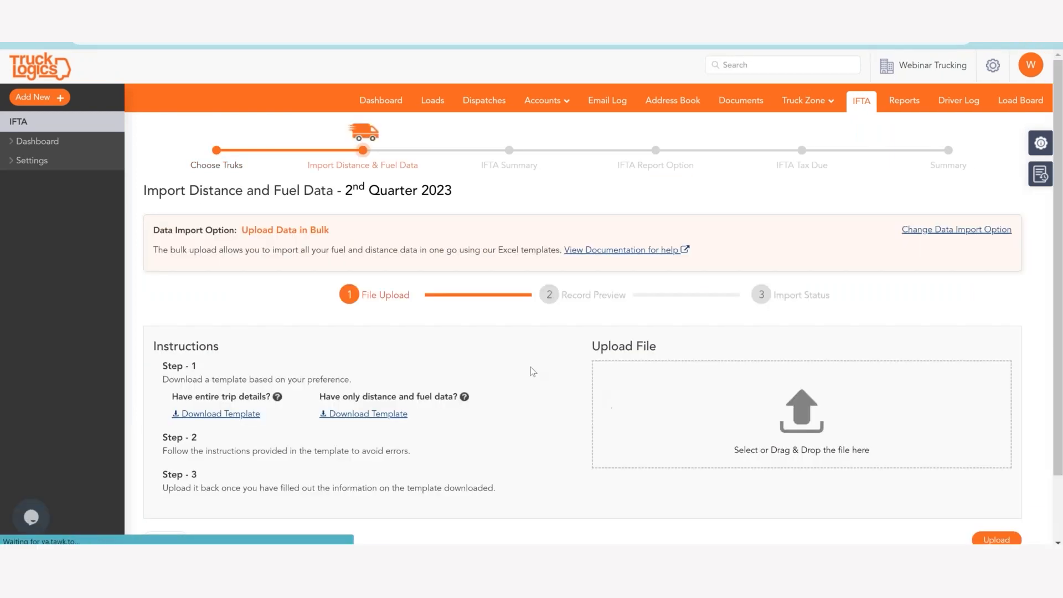
Upload IFTA_Entire_Trip_Details_Template (1).xlsx in bulk and agree to delete the previously uploaded data.
scroll(533, 363, "down", 2)
left_click(805, 339)
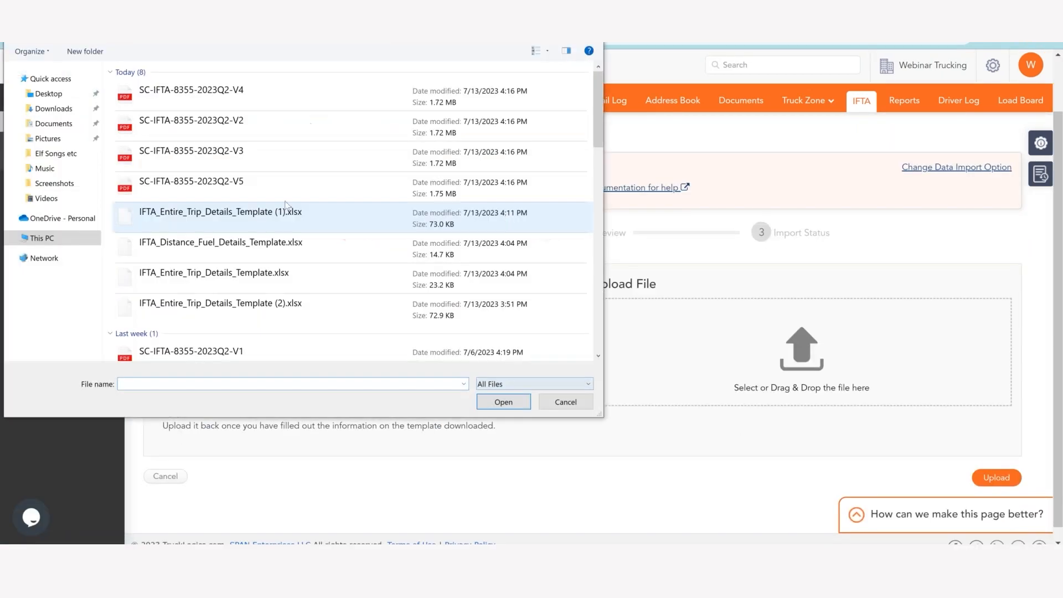
double_click(221, 214)
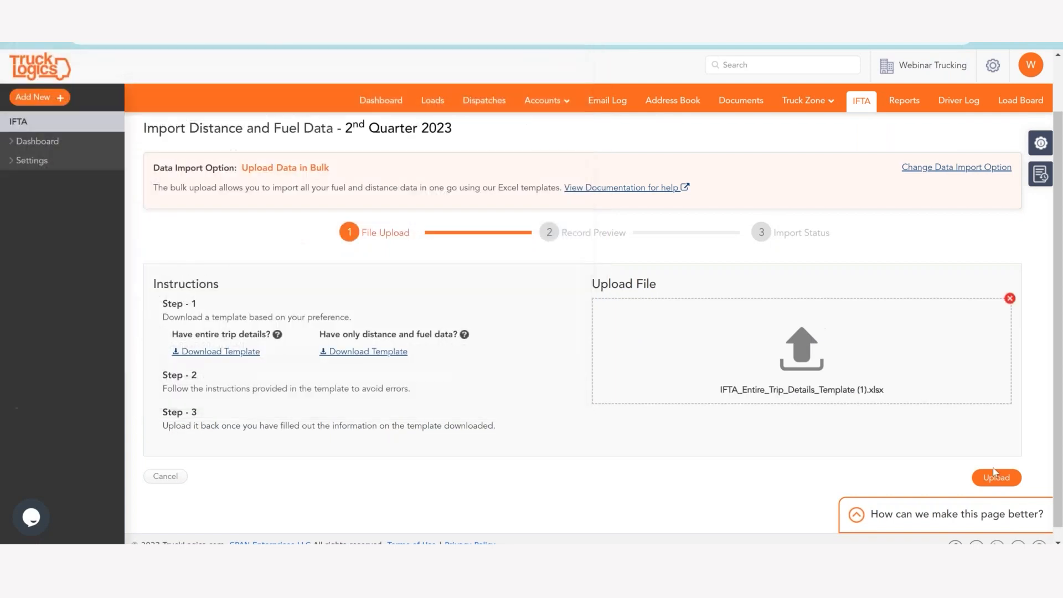
left_click(1009, 480)
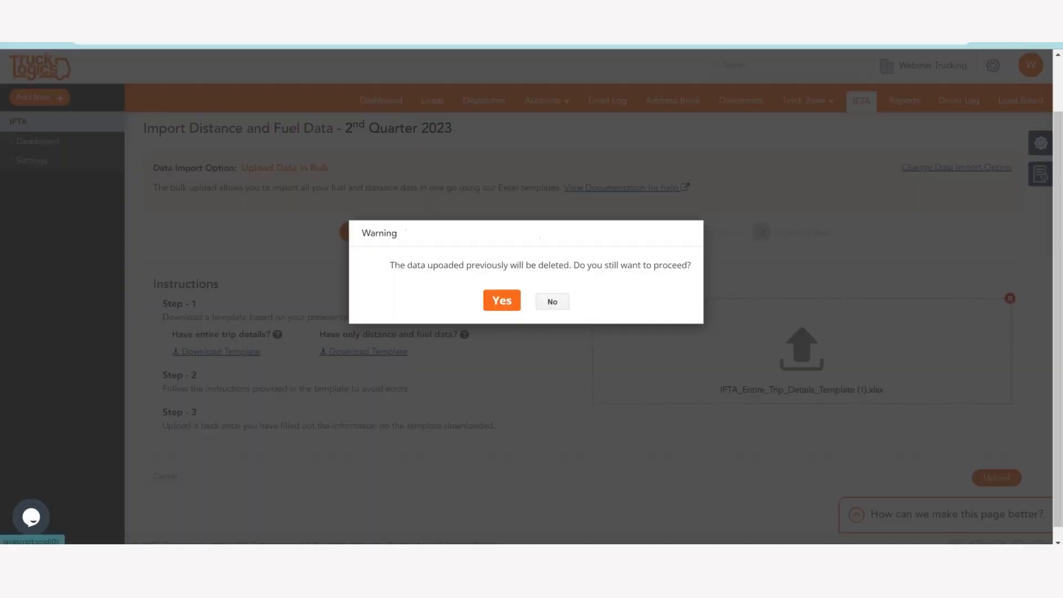
left_click(501, 301)
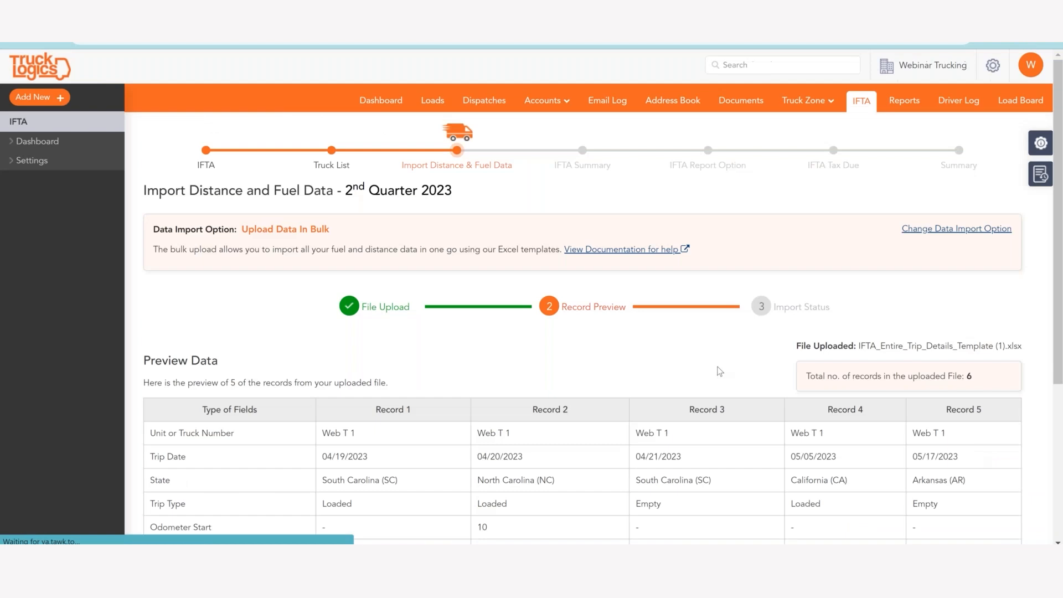
Import the previewed trip records and continue through the IFTA summary to the report options.
scroll(720, 371, "down", 4)
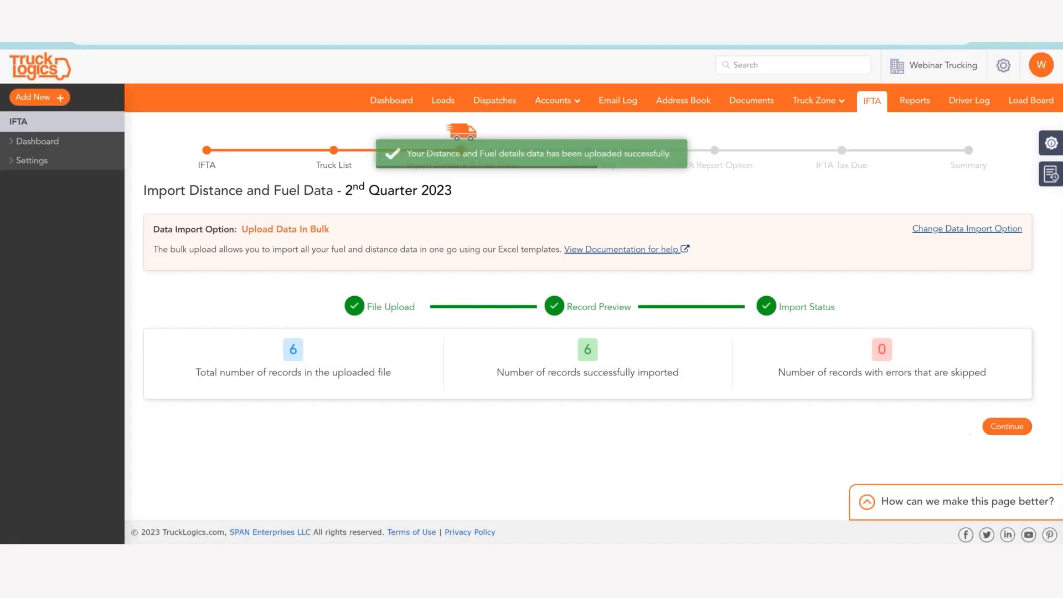
left_click(1007, 427)
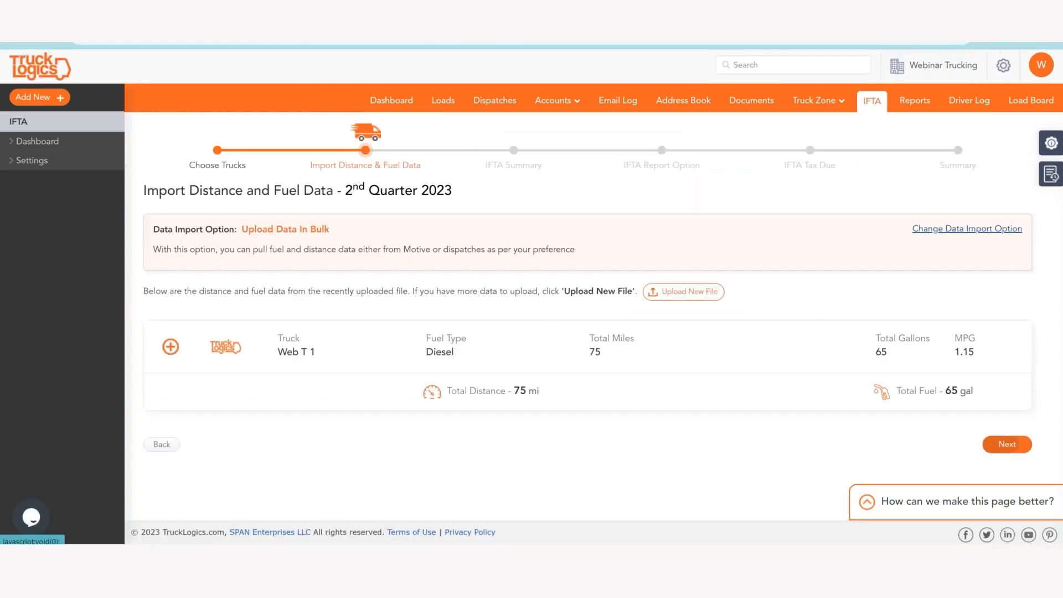
left_click(1007, 444)
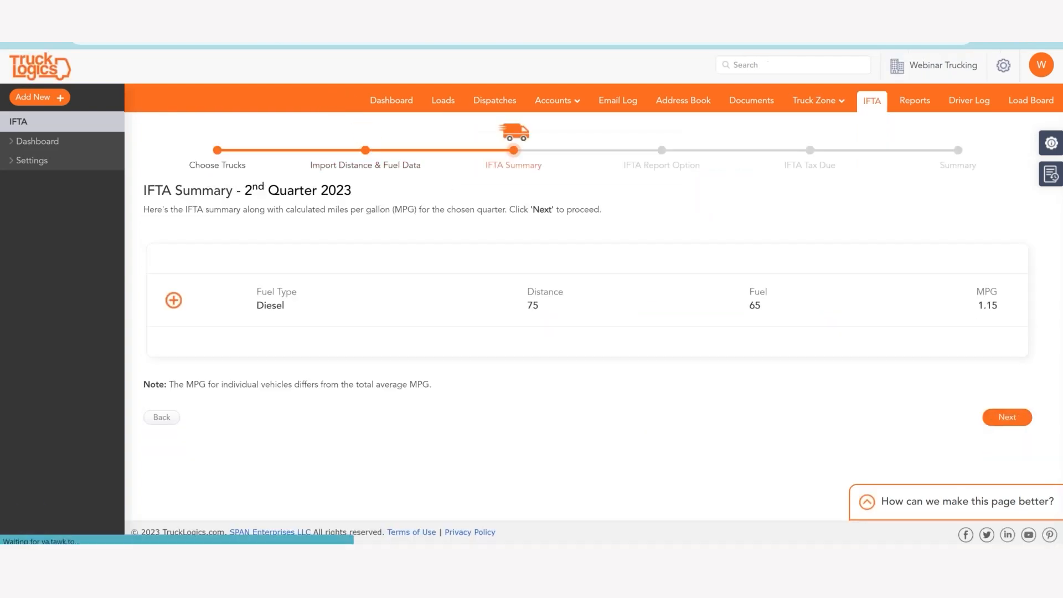
left_click(1008, 417)
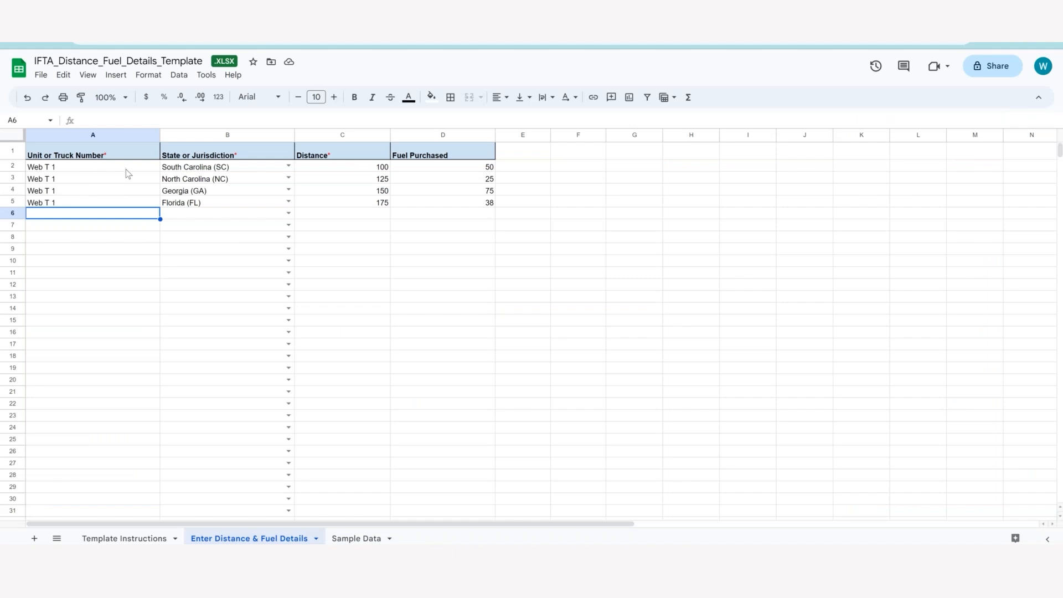
In the IFTA_Distance_Fuel_Details_Template spreadsheet, fill truck number Web T 1 down from row 5 to row 9.
left_click(148, 204)
left_click_drag(161, 208, 161, 252)
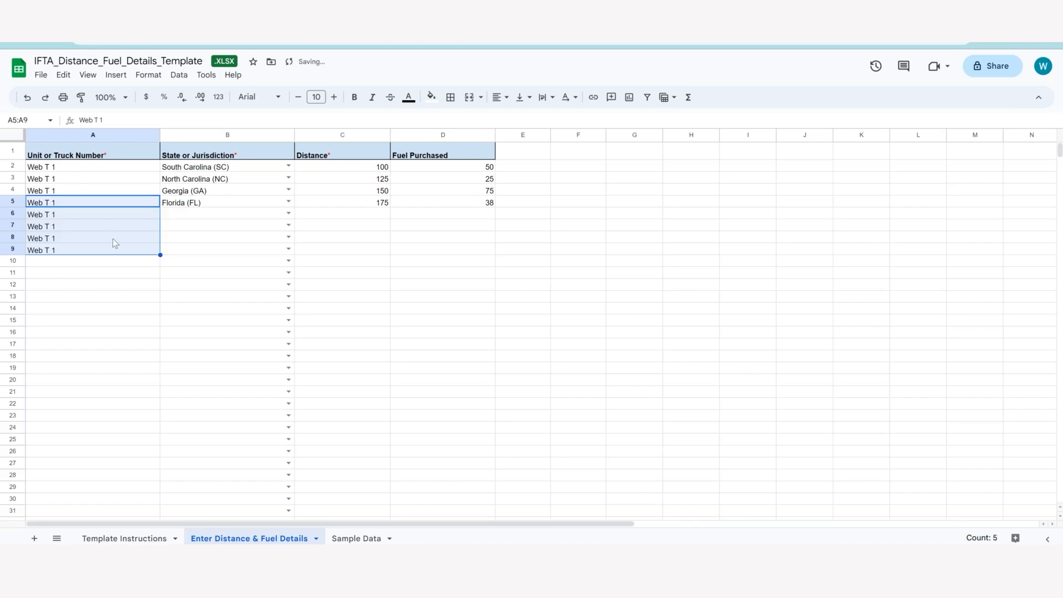
left_click(115, 244)
left_click(209, 226)
left_click(205, 190)
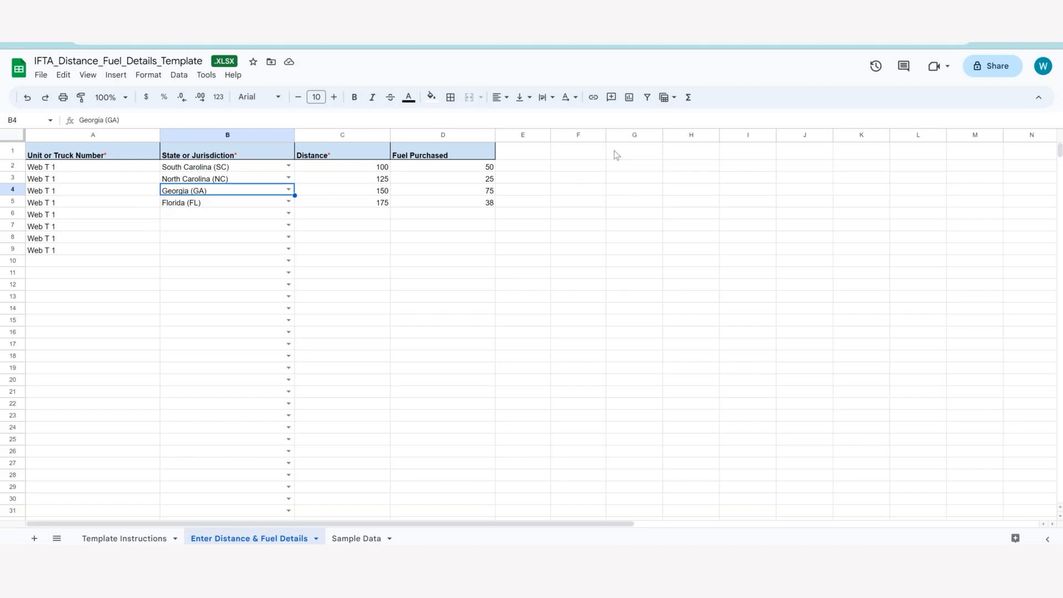
left_click(620, 23)
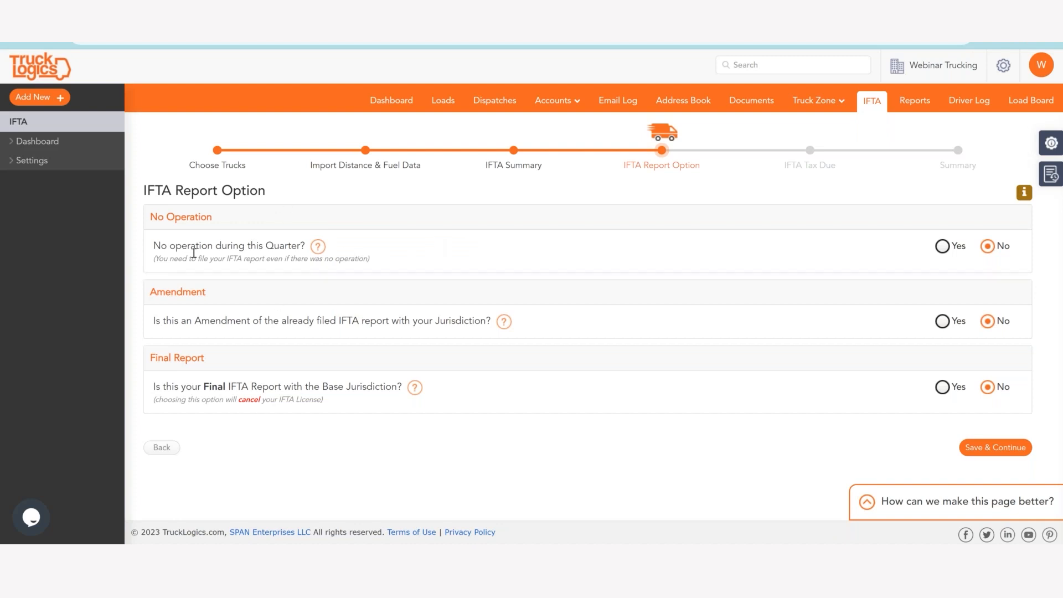
Try the answer Yes for the No Operation and Amendment questions, and set both back to No.
left_click(943, 247)
left_click(939, 323)
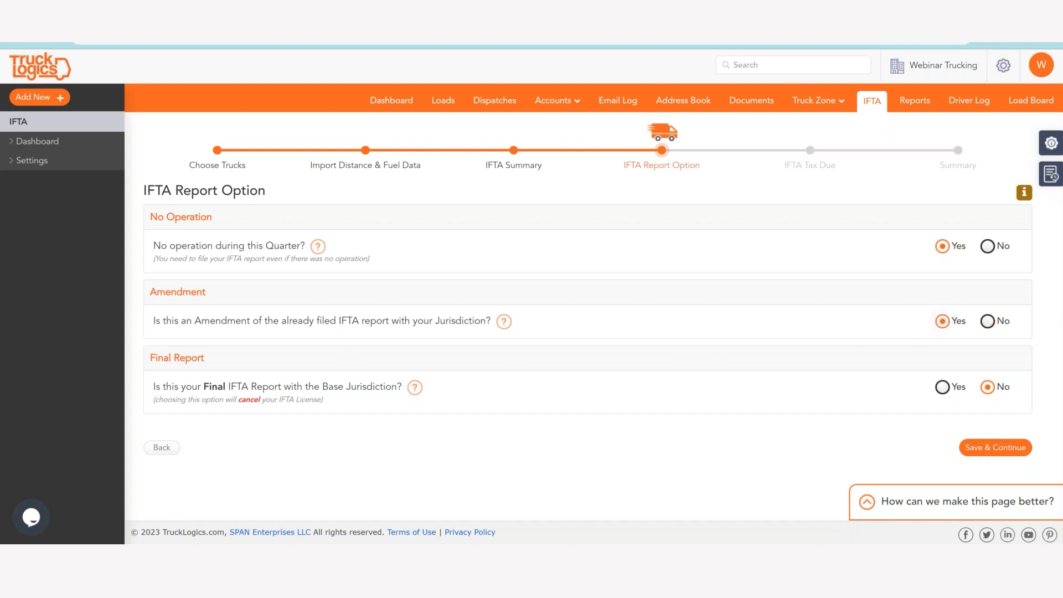
left_click(988, 246)
left_click(988, 321)
Answer Yes to the Final IFTA Report question and highlight the note about cancelling the IFTA License.
left_click(943, 387)
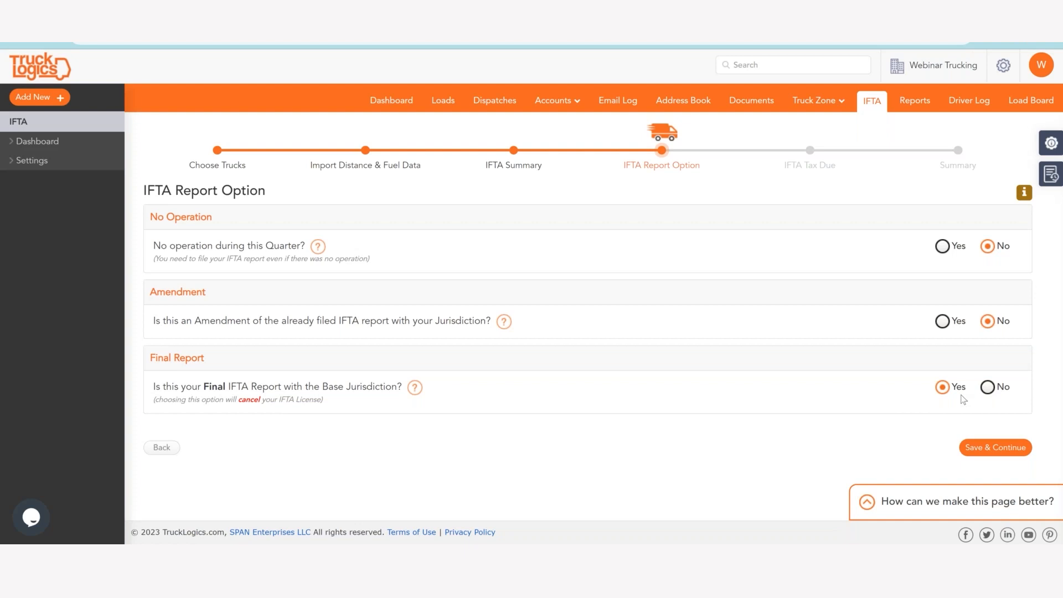
left_click_drag(148, 404, 328, 400)
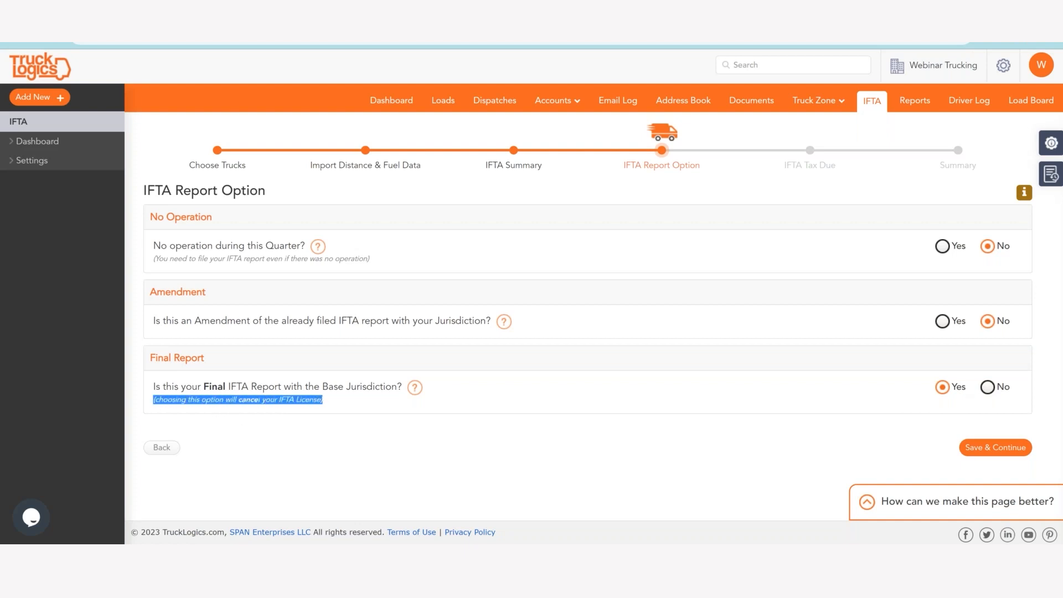
left_click(327, 399)
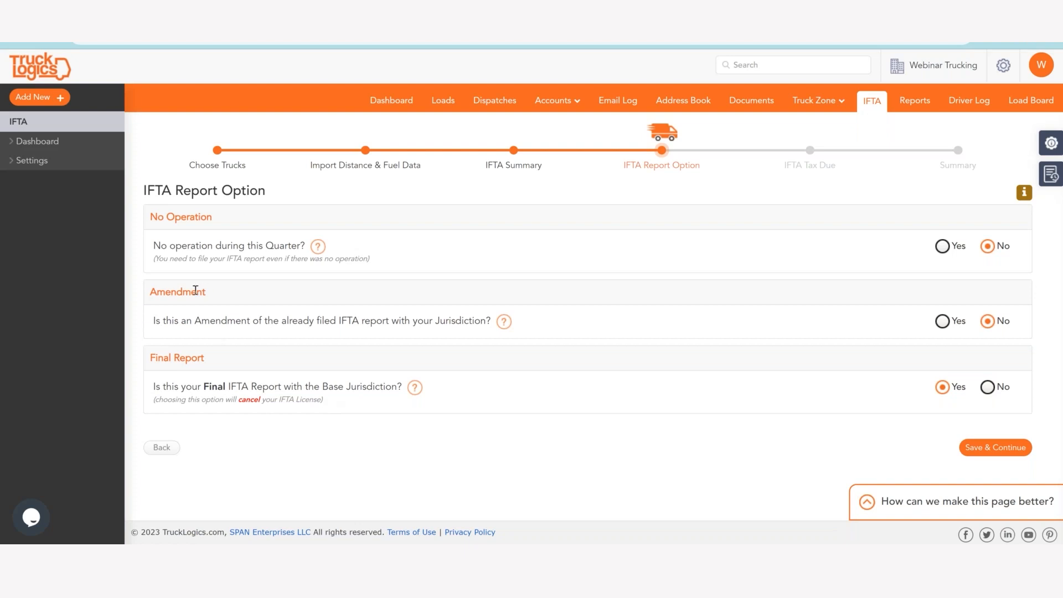
Highlight the note under the No Operation question, followed by the licence cancellation note under the Final Report question.
left_click_drag(154, 259, 379, 261)
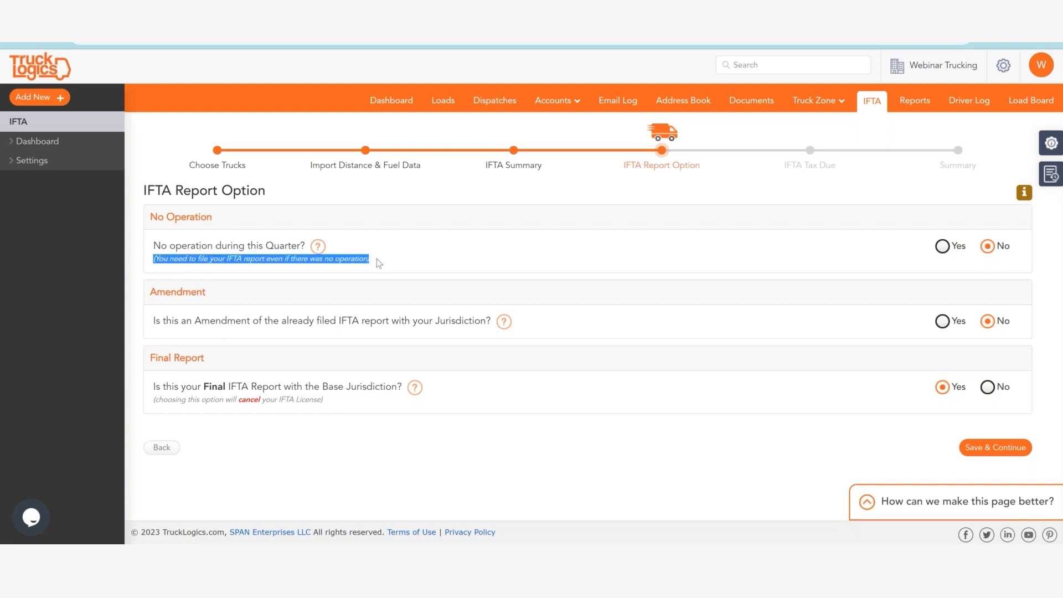
left_click(166, 387)
left_click_drag(154, 400, 333, 404)
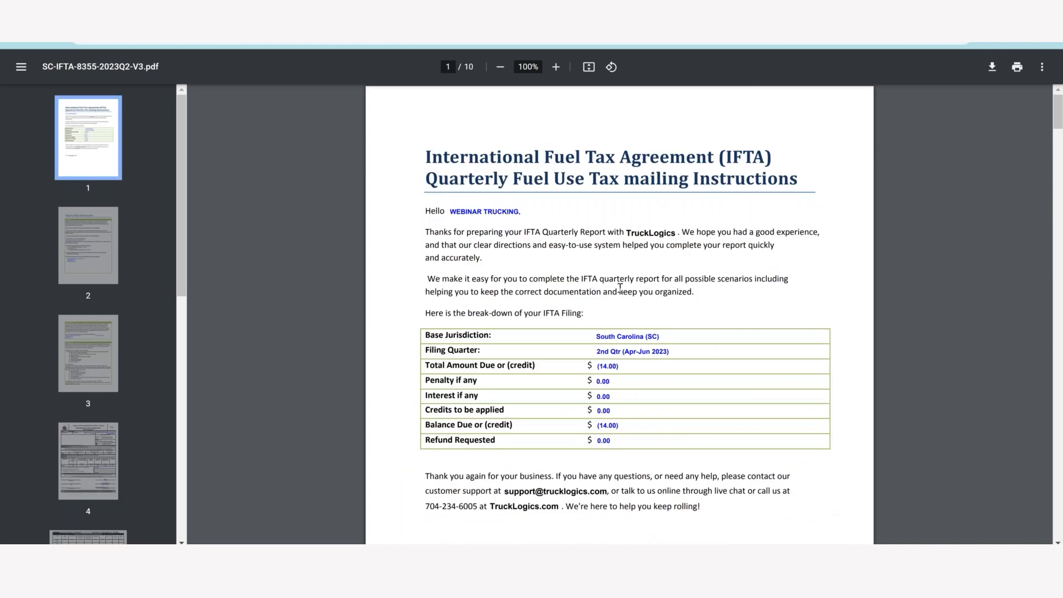
In the generated IFTA return PDFs, examine the amended return and cancel your license checkboxes on page 4, highlighting the amended return line.
scroll(622, 322, "down", 12)
scroll(622, 331, "down", 20)
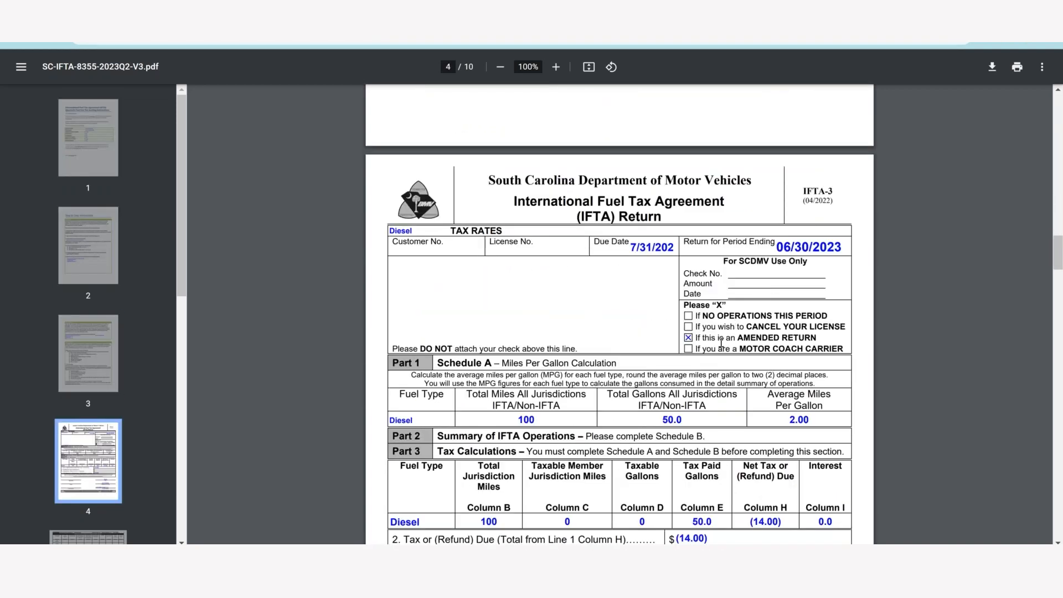
left_click_drag(822, 336, 688, 338)
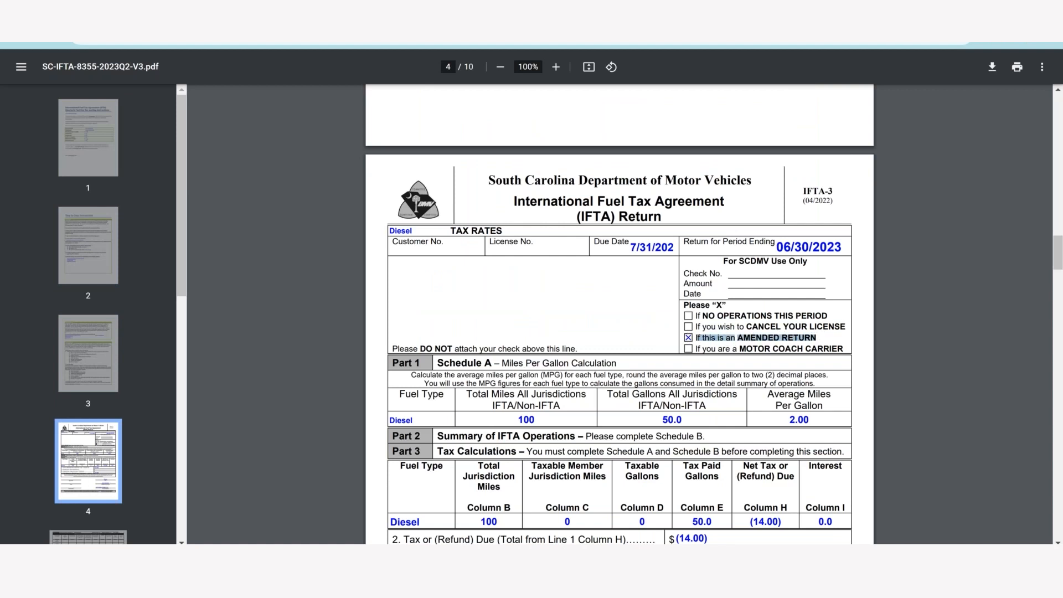
left_click(778, 331)
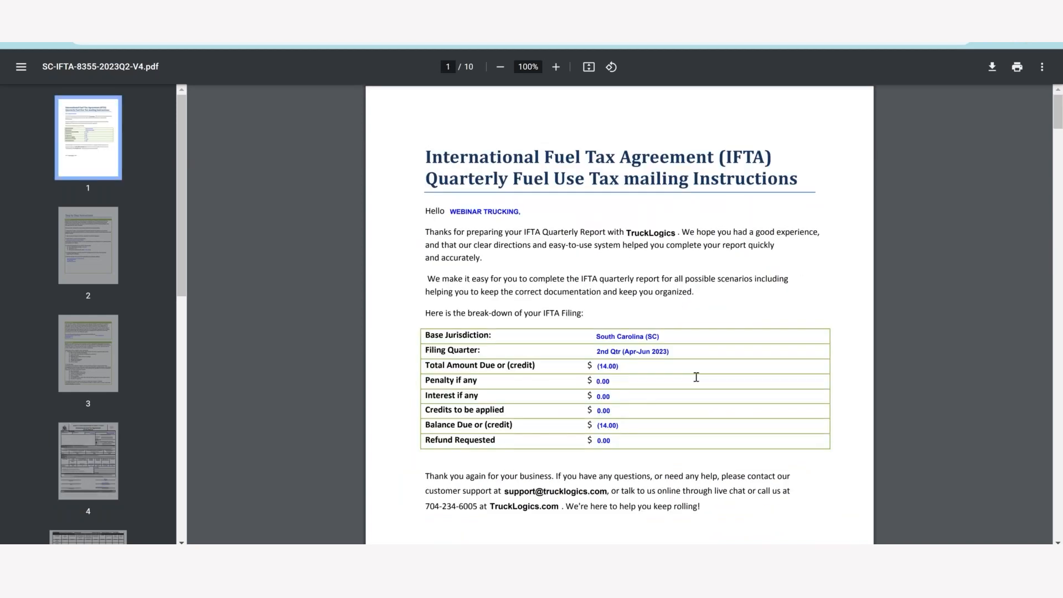
scroll(695, 377, "down", 20)
scroll(695, 381, "down", 7)
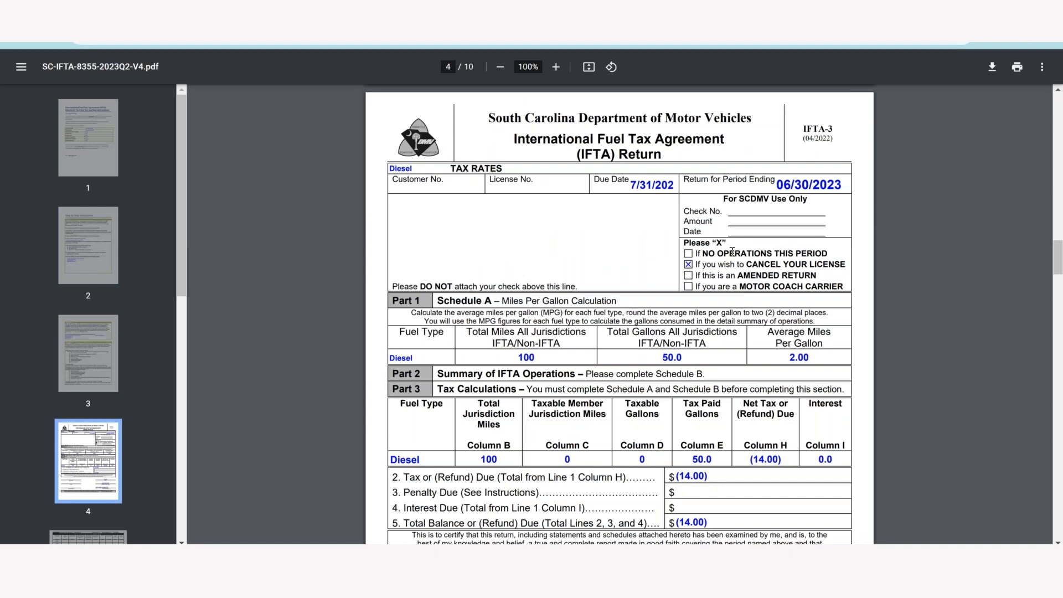
Switch to the IFTA_Distance_Fuel_Details_Template spreadsheet, review its Template Instructions sheet and return to the Enter Distance & Fuel Details sheet.
key("ctrl+shift+Tab")
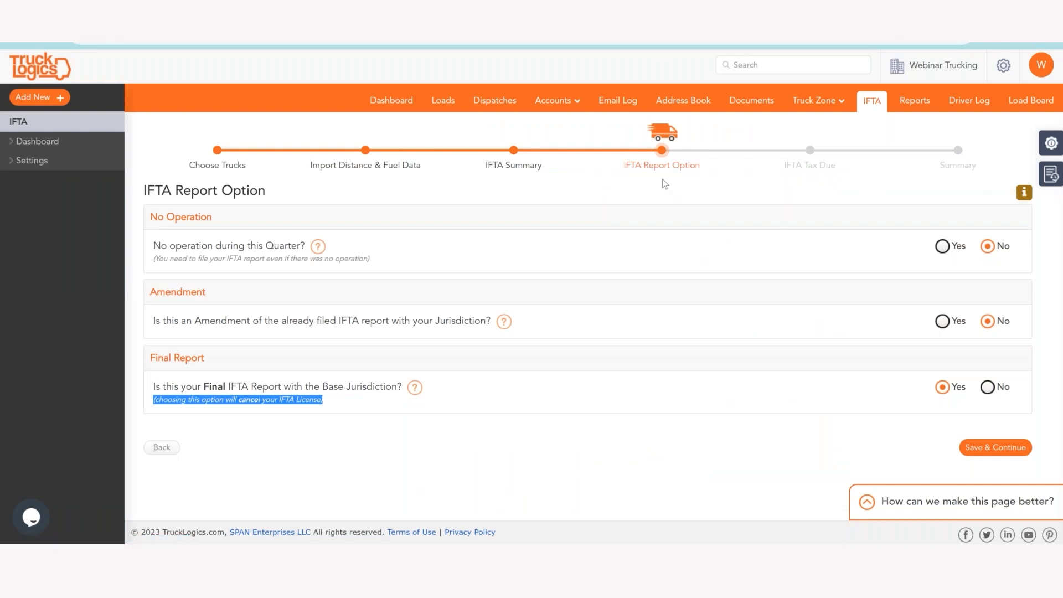
key("ctrl+Tab")
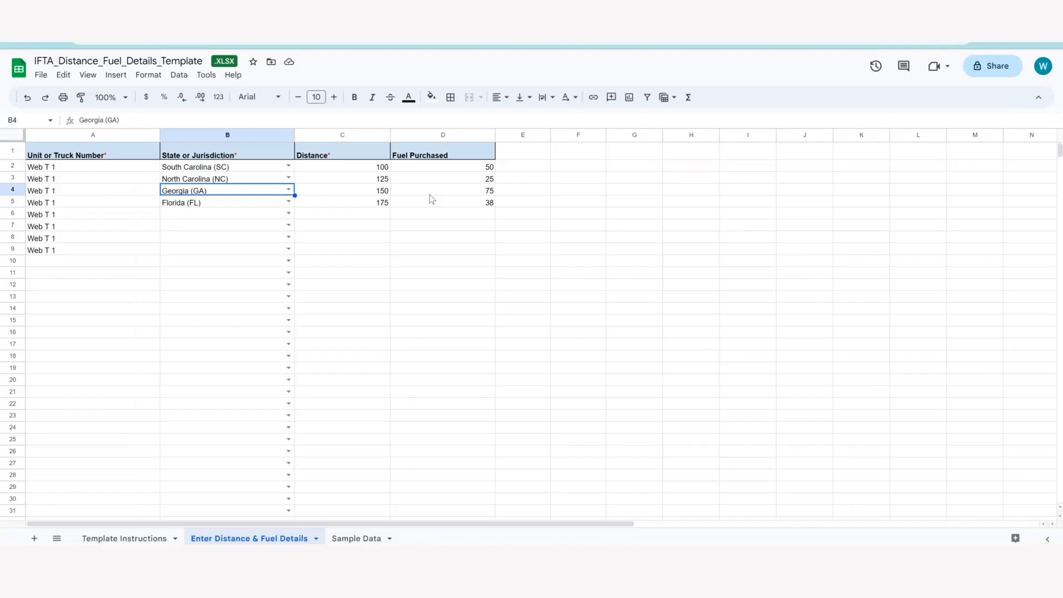
left_click(120, 540)
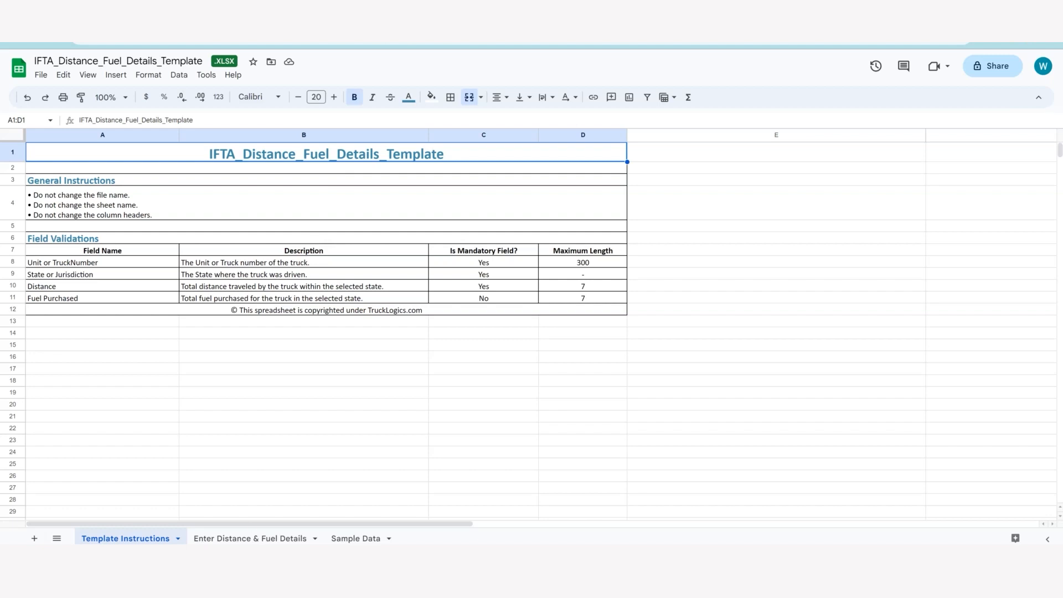
left_click(249, 538)
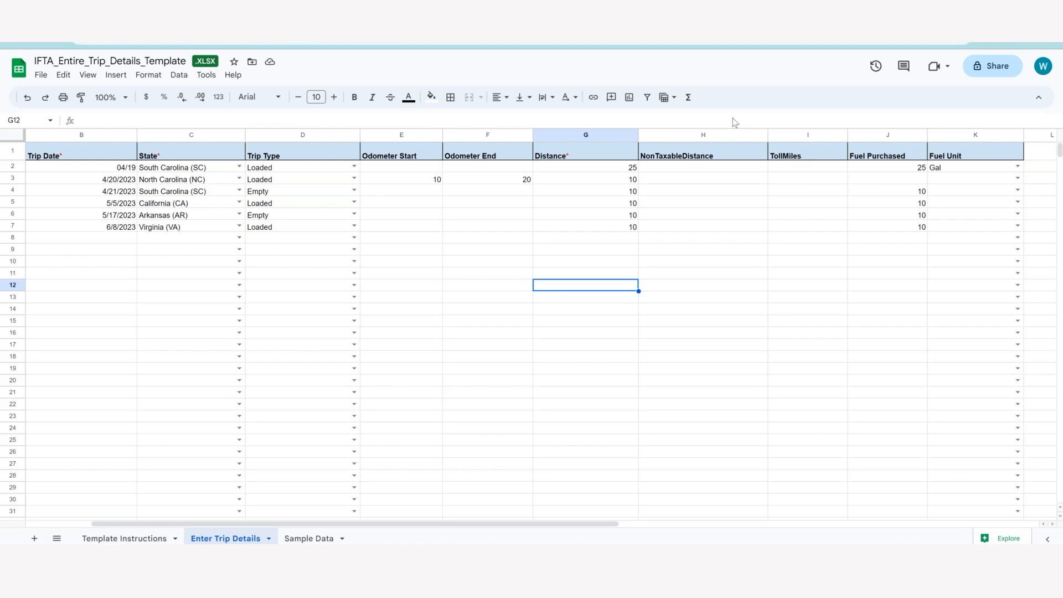
In the IFTA_Entire_Trip_Details_Template spreadsheet, review the Enter Trip Details columns from Unit or TruckNumber through Fuel Unit.
left_click_drag(442, 524, 516, 529)
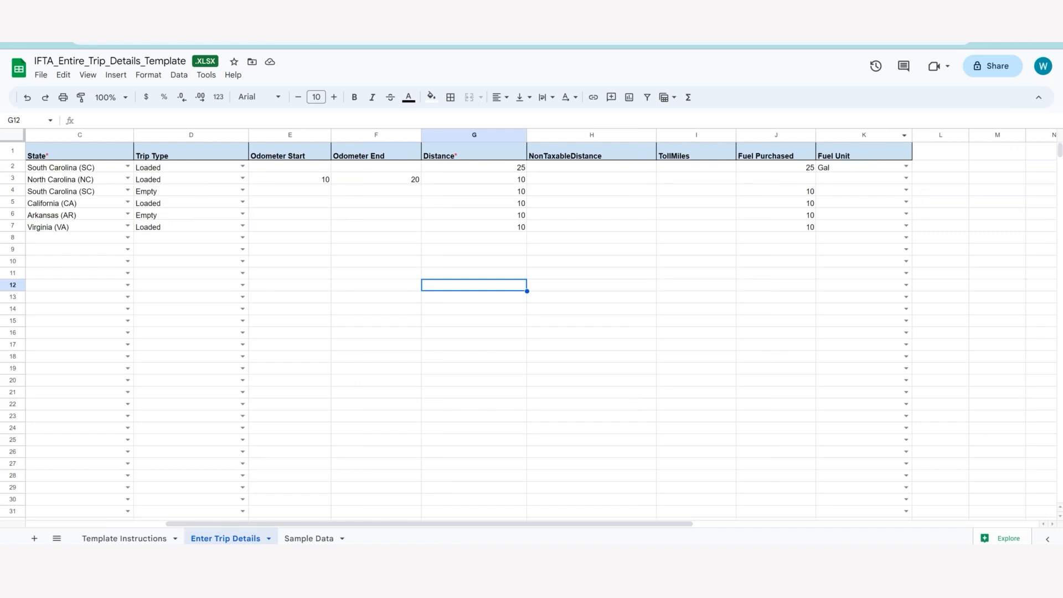
left_click_drag(497, 525, 332, 515)
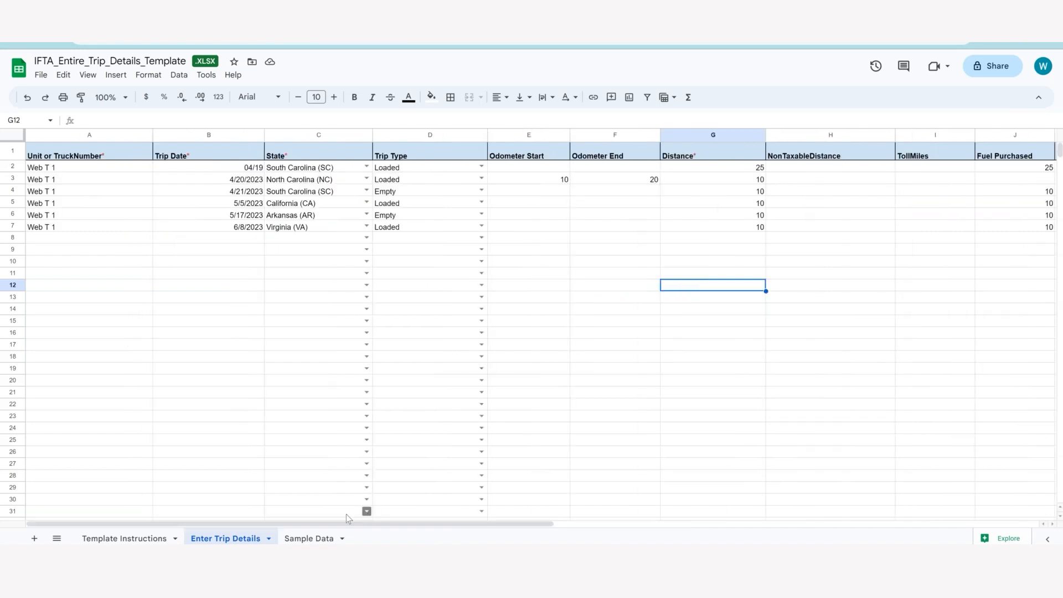
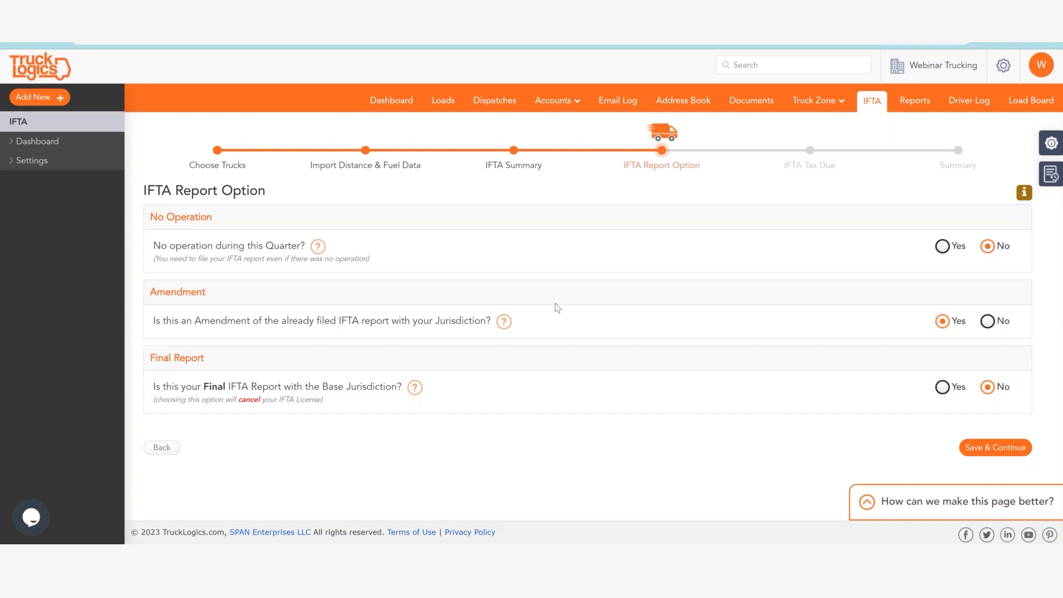
Save the 1st Quarter 2023 report options as an amendment, turn off the custom late filing penalty amount and continue to the summary.
left_click(1007, 447)
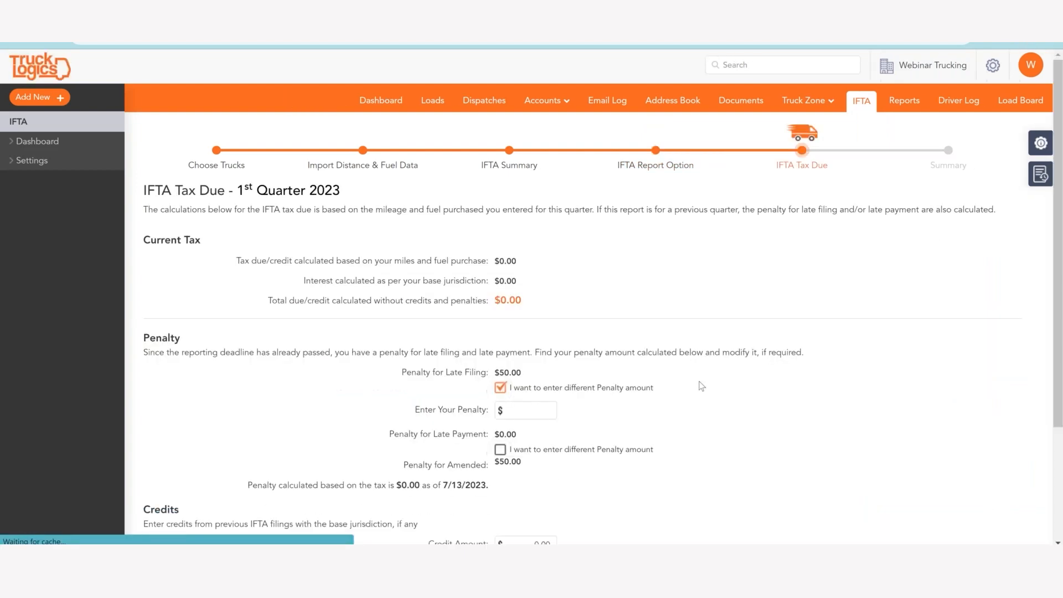
scroll(701, 383, "down", 2)
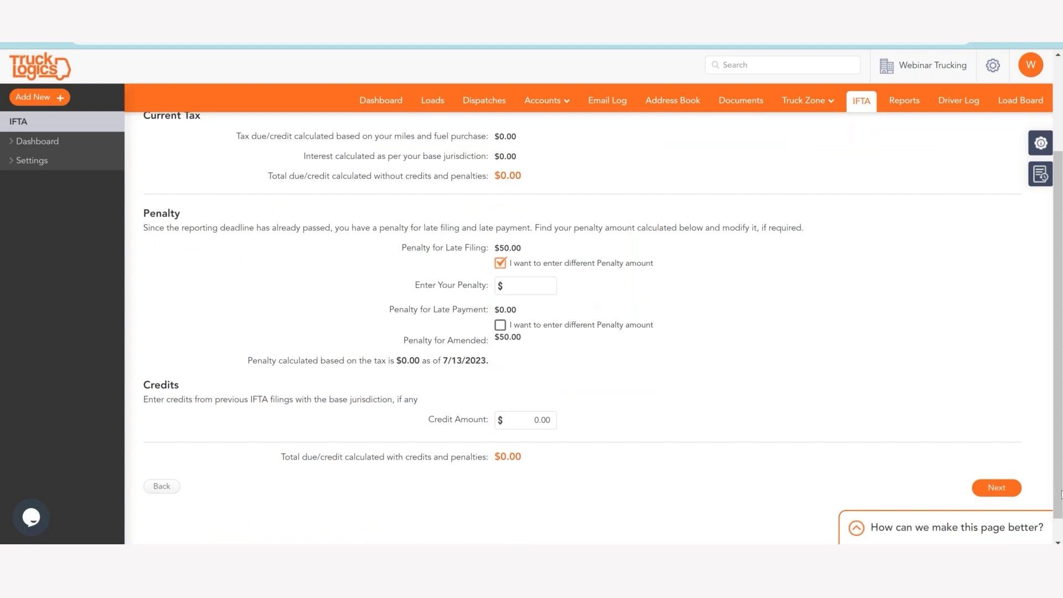
left_click(996, 488)
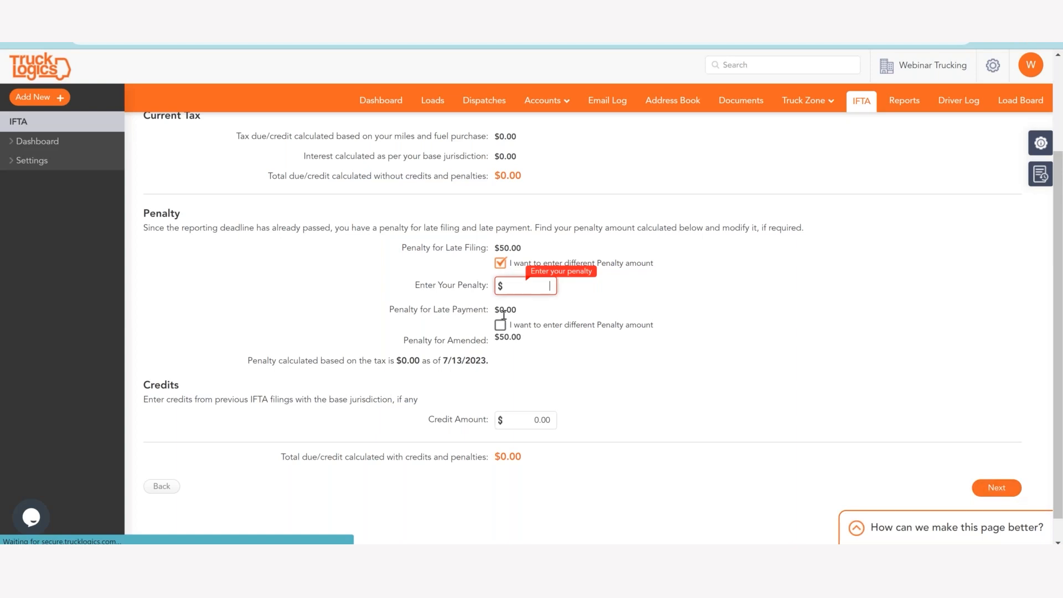
left_click(500, 263)
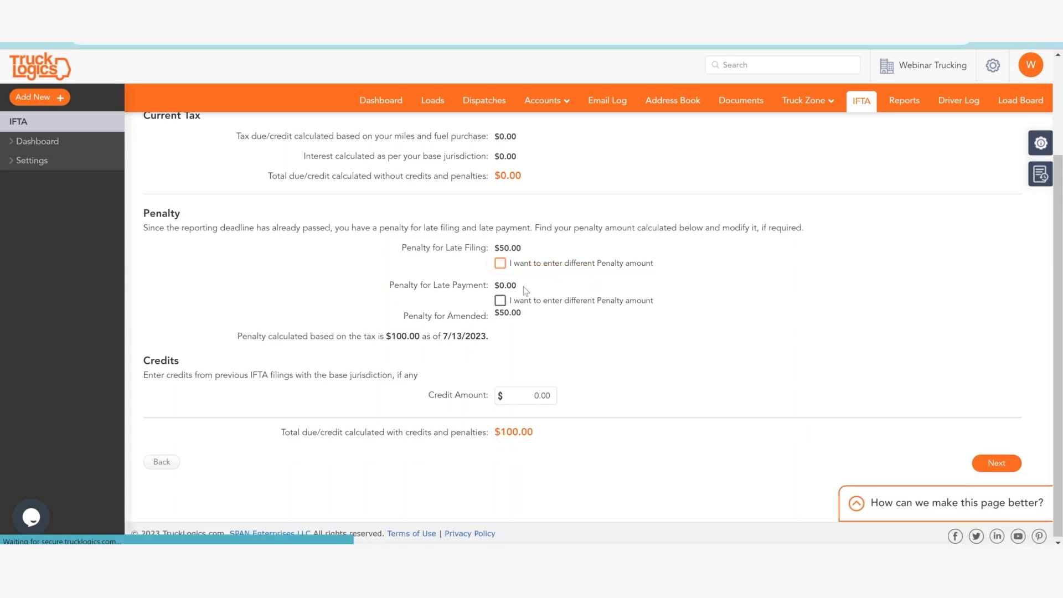
left_click(997, 463)
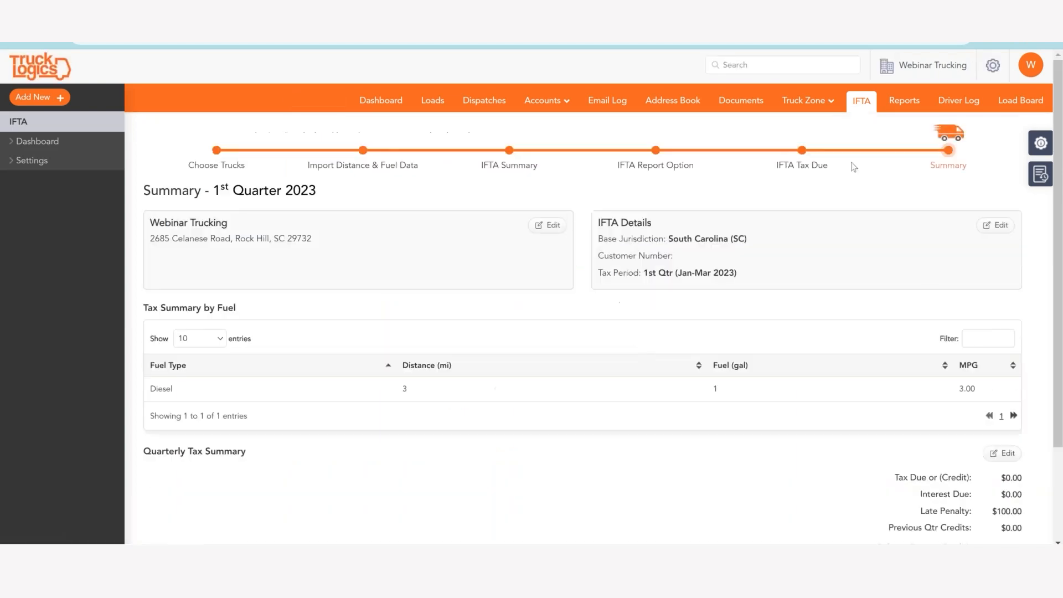
Accept the 1st Quarter 2023 summary and data review to generate the amended IFTA return.
scroll(942, 332, "down", 3)
left_click(996, 463)
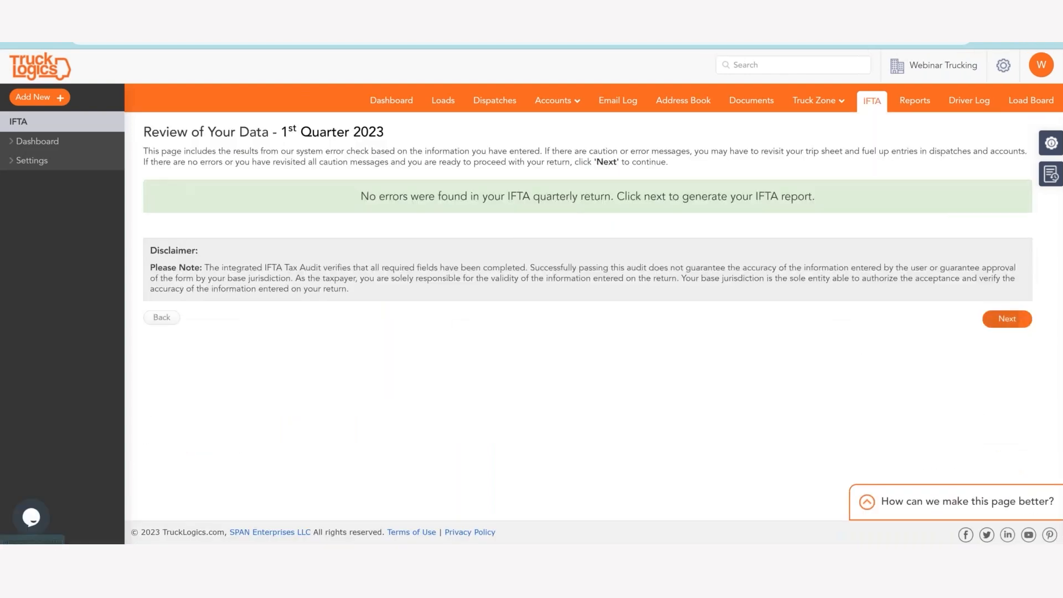
left_click(997, 320)
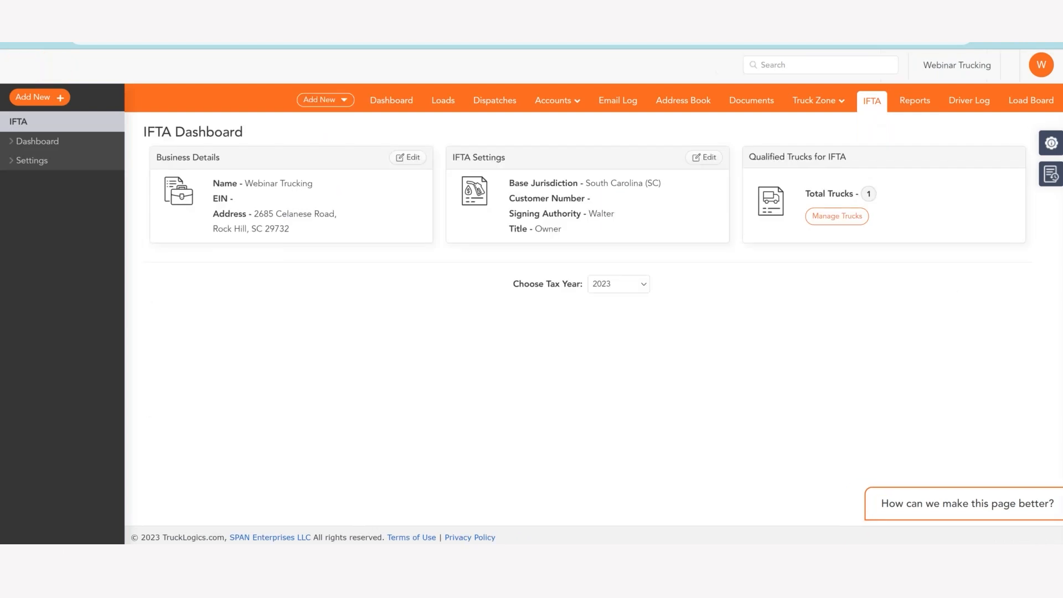
Highlight the 1st Quarter last generated date and examine the version history of its IFTA return.
left_click_drag(185, 476, 274, 480)
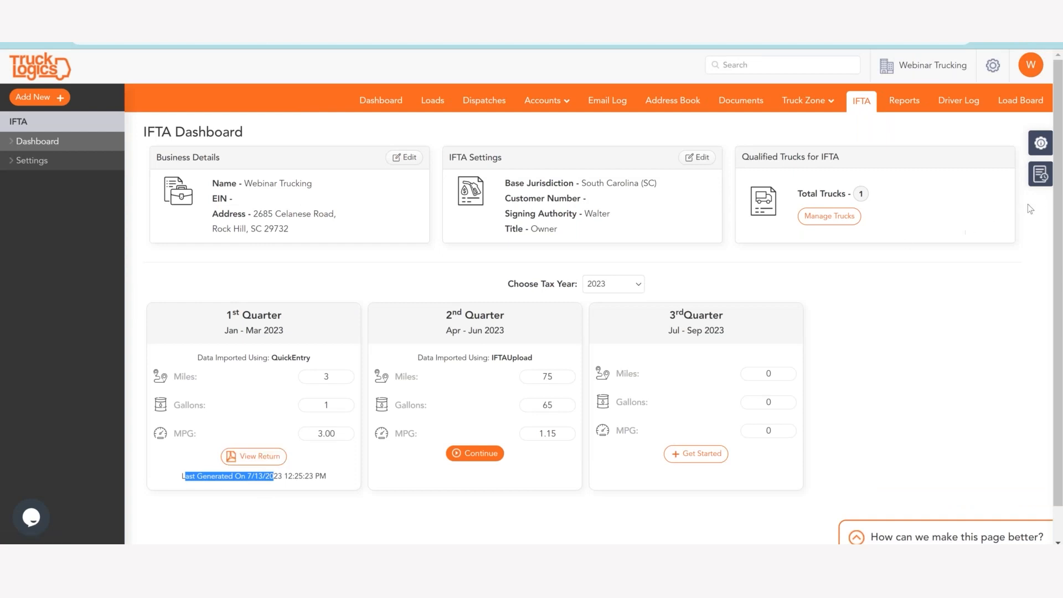
left_click(238, 455)
scroll(463, 314, "down", 2)
scroll(460, 310, "down", 1)
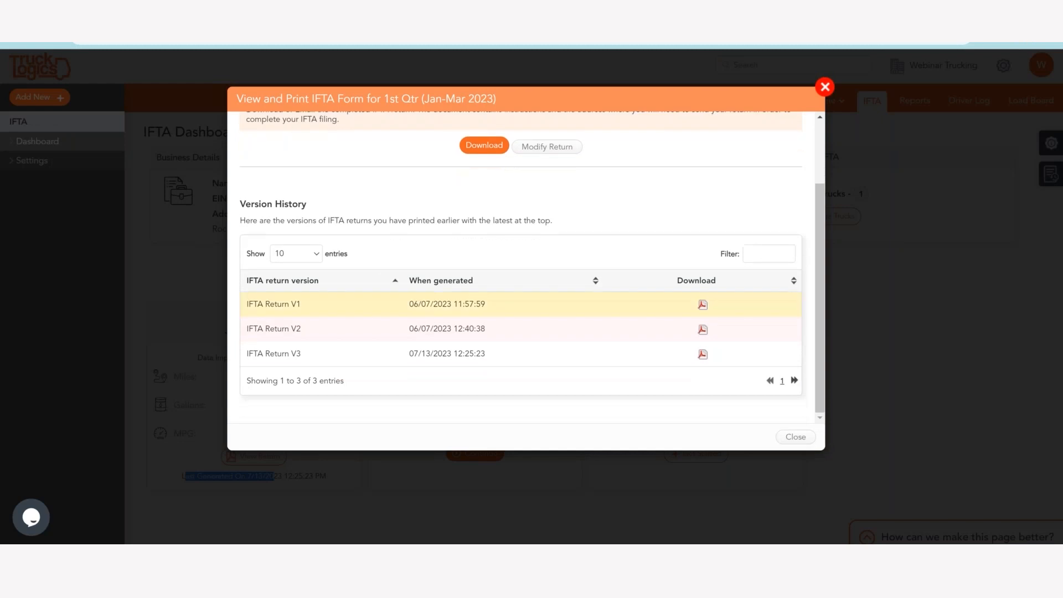
left_click(825, 87)
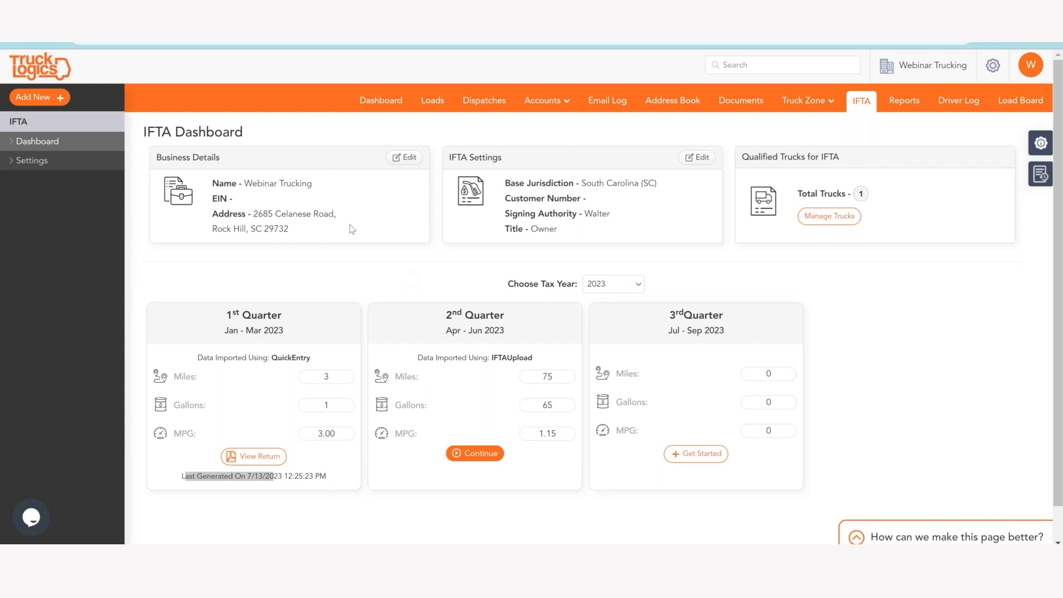
Reopen the 1st Quarter return details, review the current version and version history again, and return to the IFTA dashboard.
left_click(236, 458)
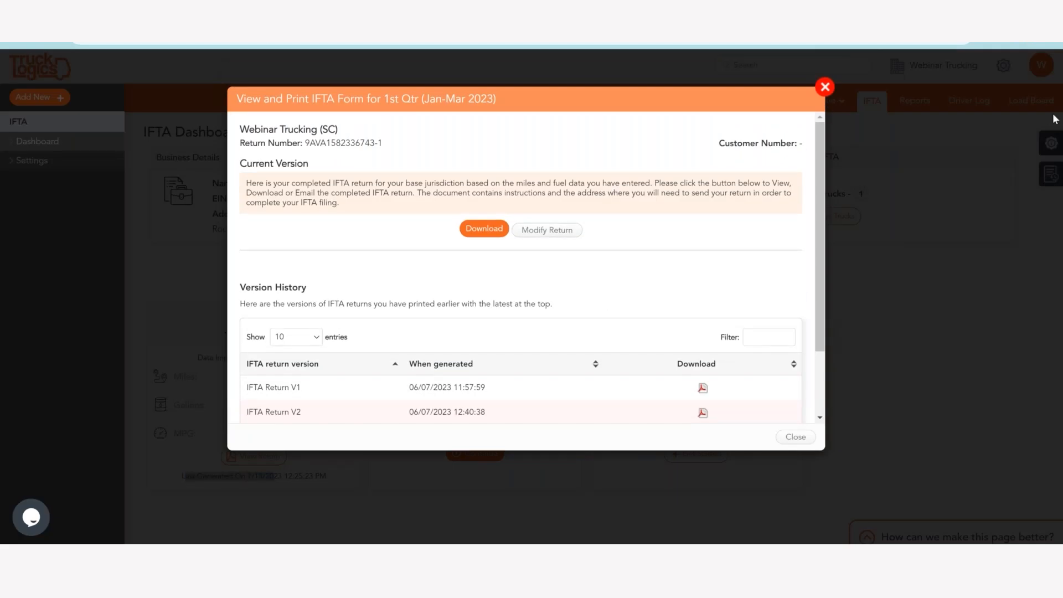
scroll(482, 327, "down", 2)
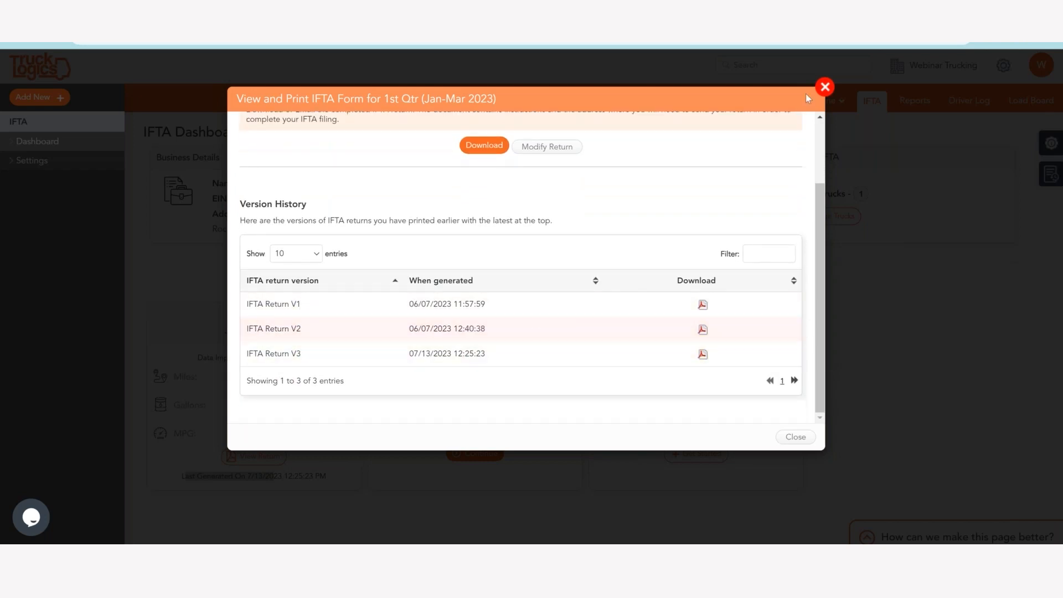
left_click(833, 87)
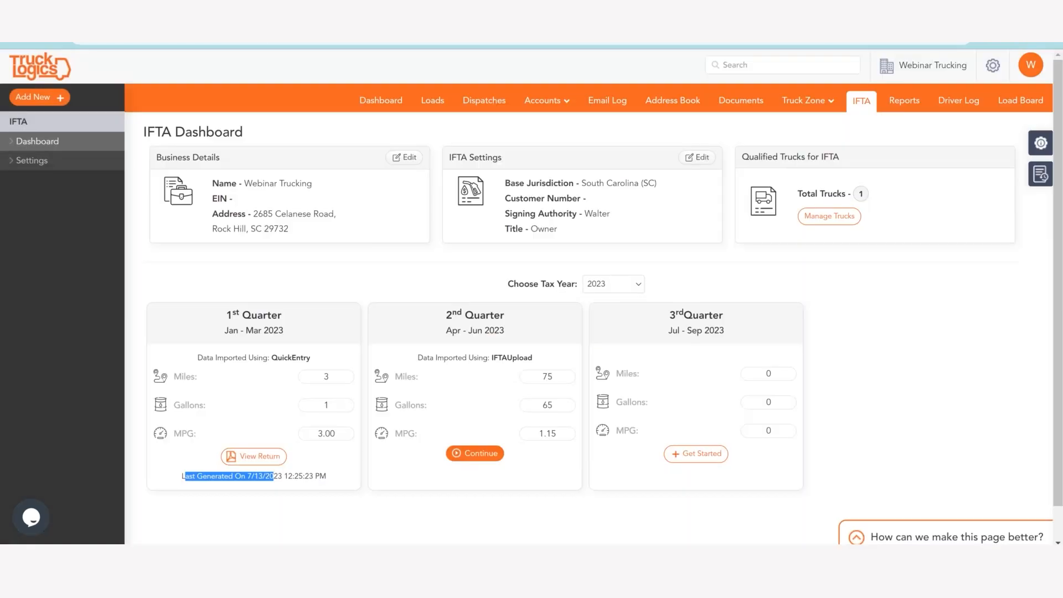
left_click(1052, 43)
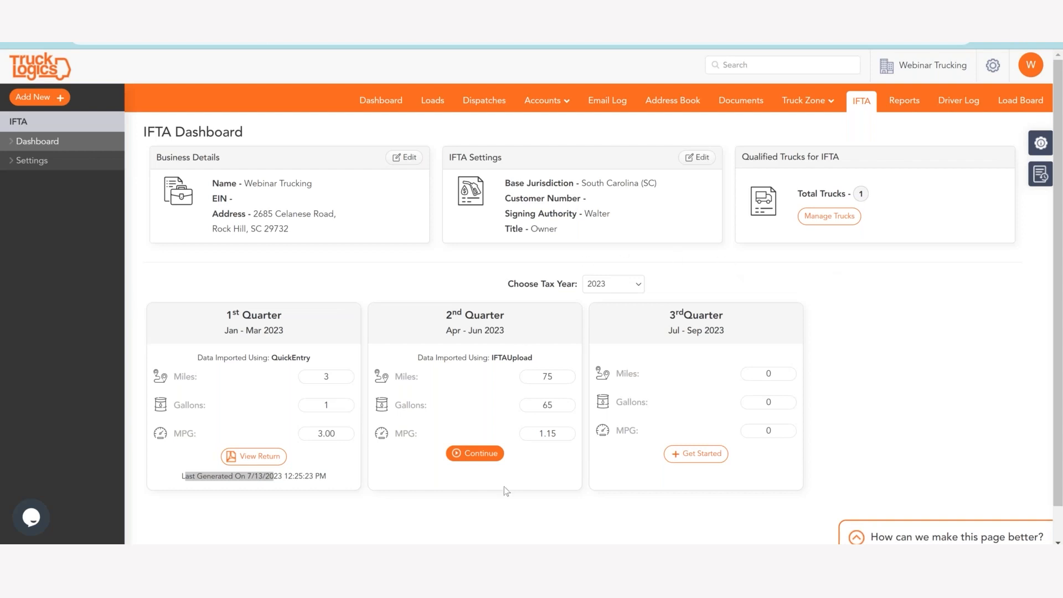
Resume the 2nd Quarter 2023 IFTA report and select truck Web T 1 for it.
left_click(491, 455)
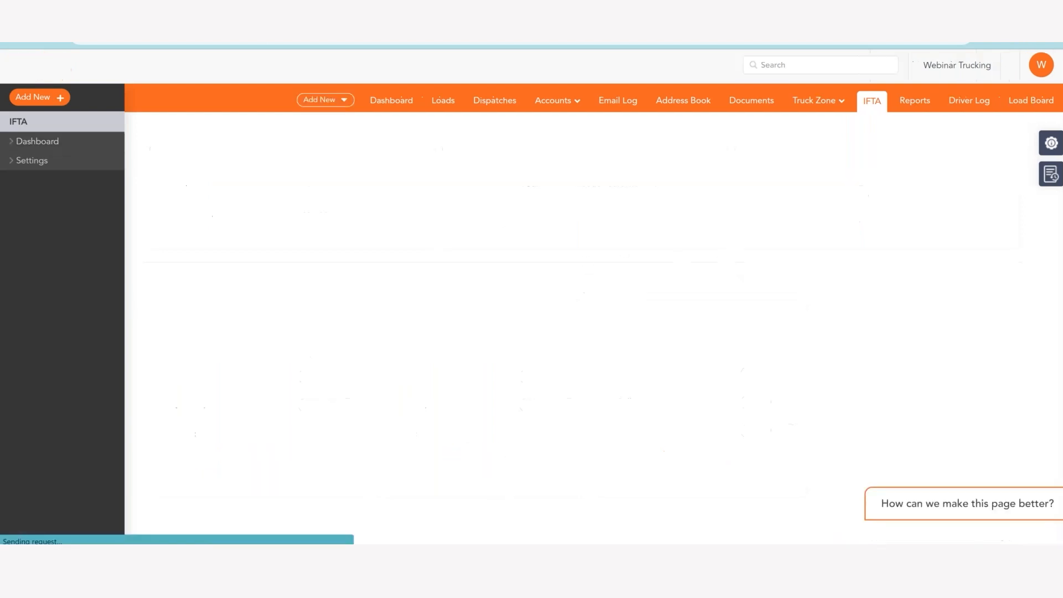
left_click(160, 374)
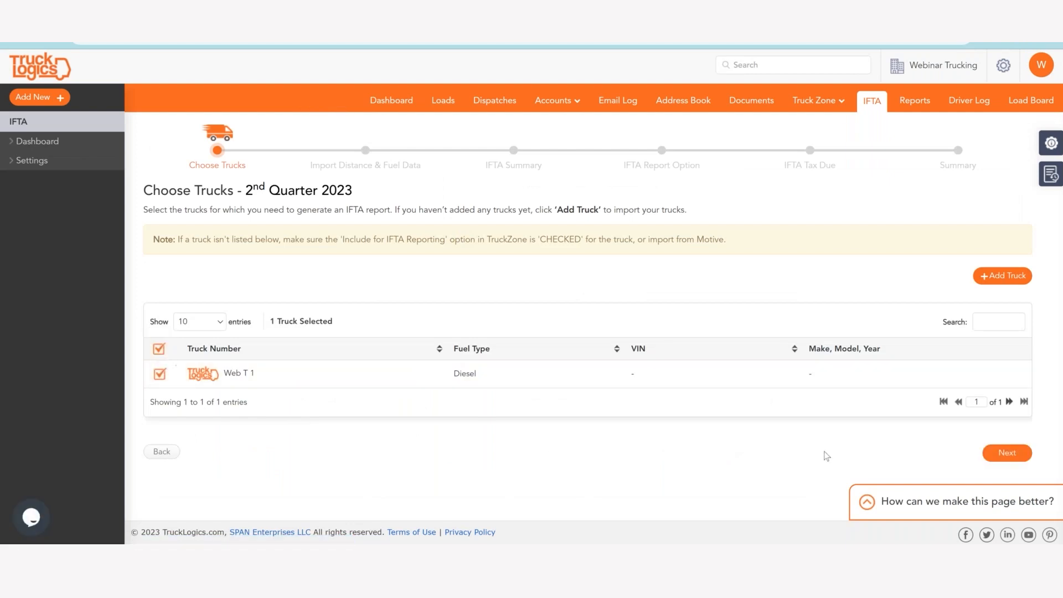
left_click(1008, 453)
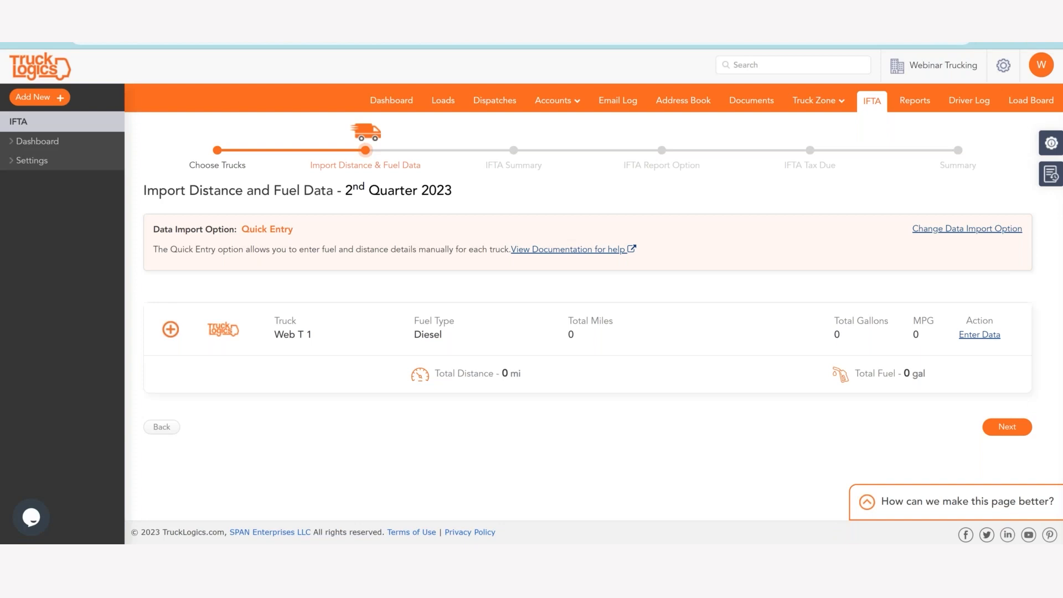
Change the data import option for the 2nd Quarter 2023 report to Upload Data in Bulk.
left_click(991, 230)
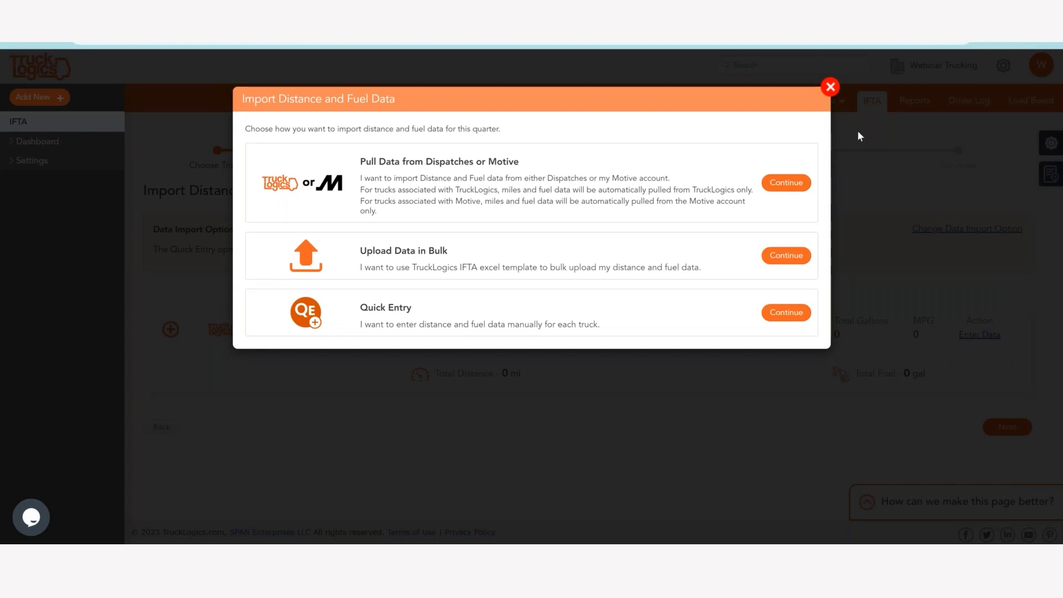
left_click(832, 90)
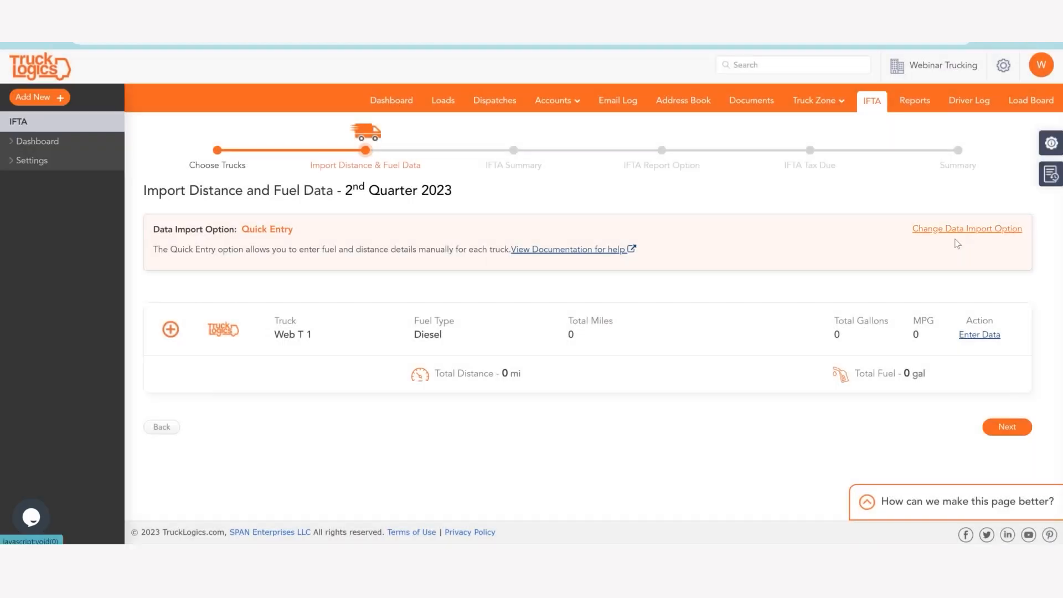
left_click(972, 229)
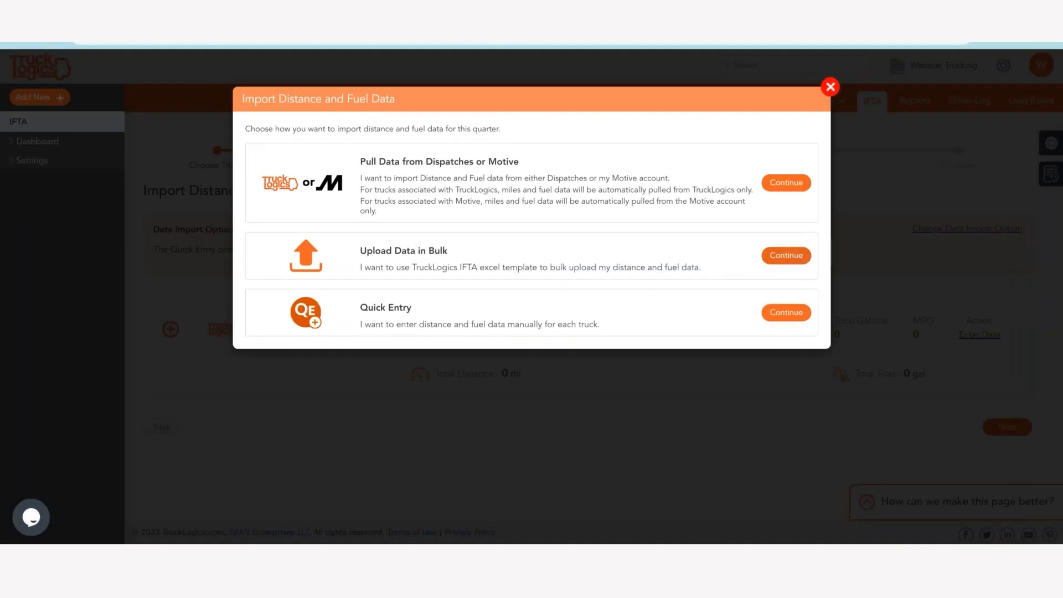
left_click(786, 256)
scroll(158, 339, "down", 1)
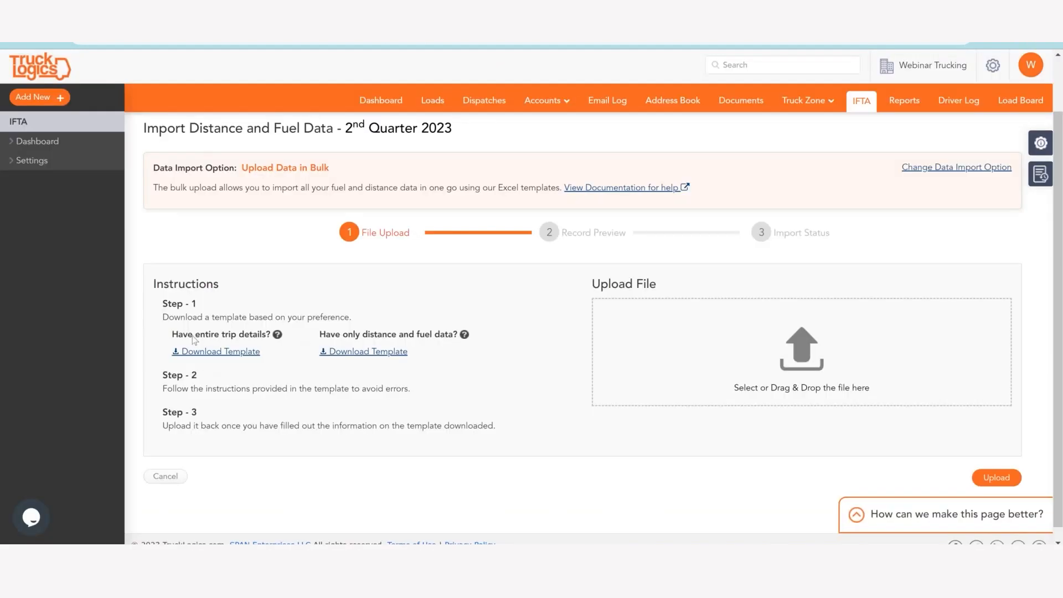
Highlight the entire trip details template option, review the IFTA_Entire_Trip_Details_Template spreadsheet through Fuel Unit and open its download formats.
left_click_drag(172, 334, 262, 333)
left_click(198, 324)
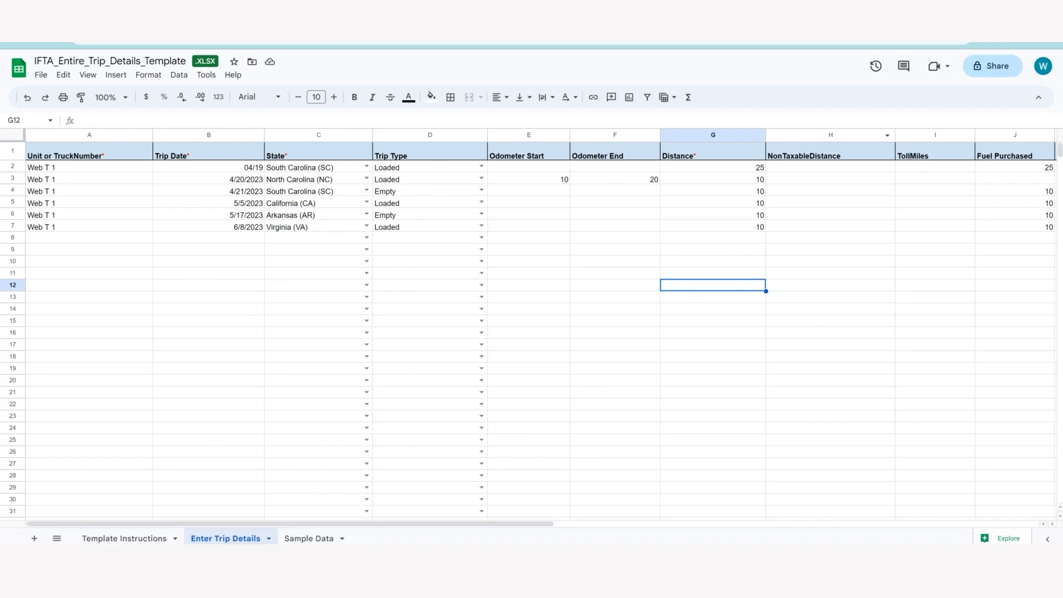
left_click_drag(512, 523, 665, 437)
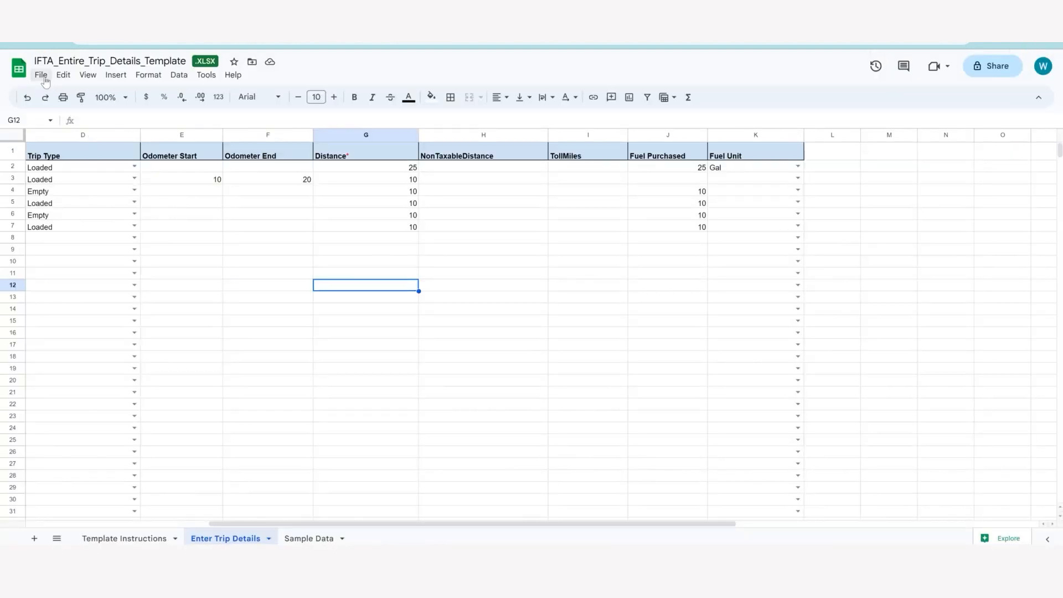
left_click(42, 76)
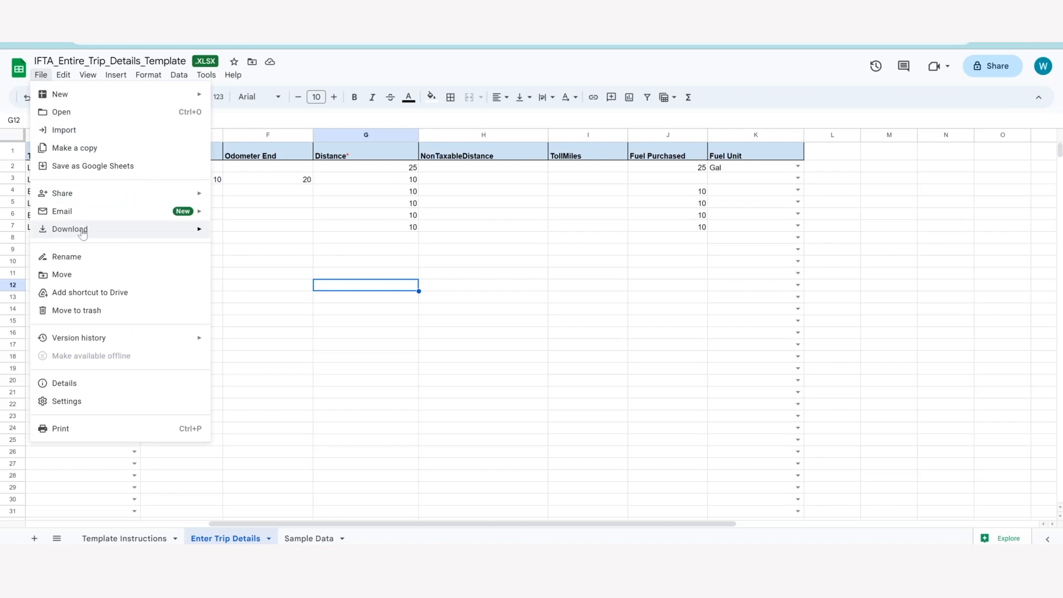
mouse_move(201, 235)
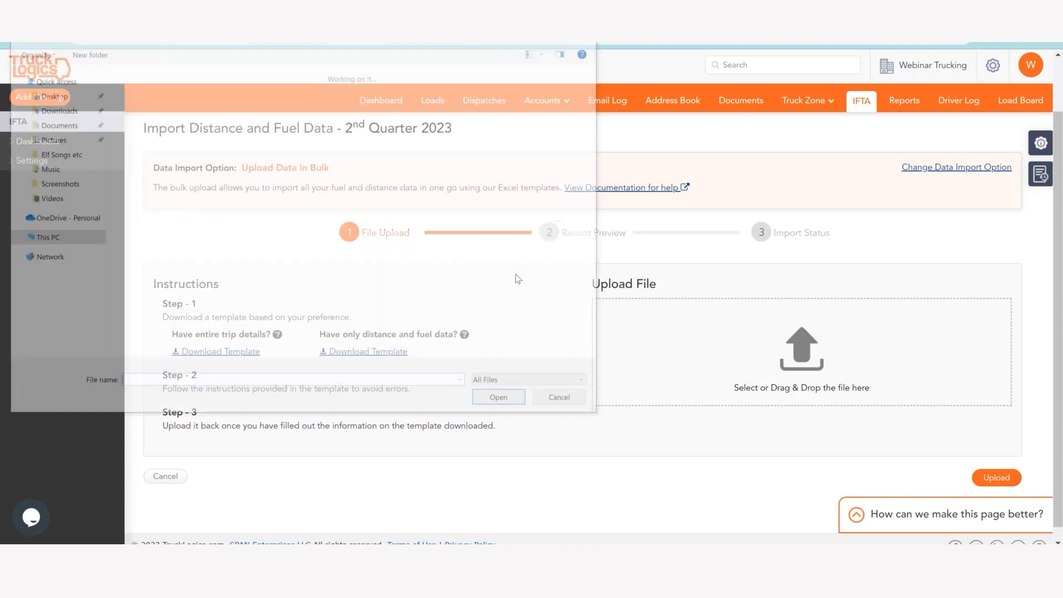
Upload IFTA_Entire_Trip_Details_Template (1).xlsx as the 2nd Quarter bulk data and review the record preview.
left_click(237, 213)
double_click(237, 213)
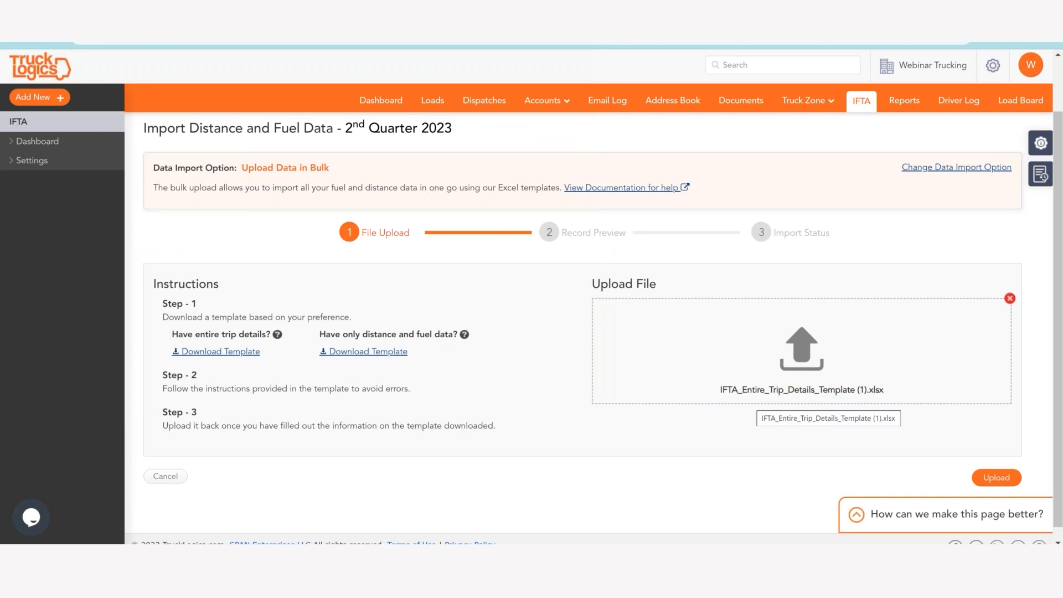
left_click(997, 478)
left_click(505, 300)
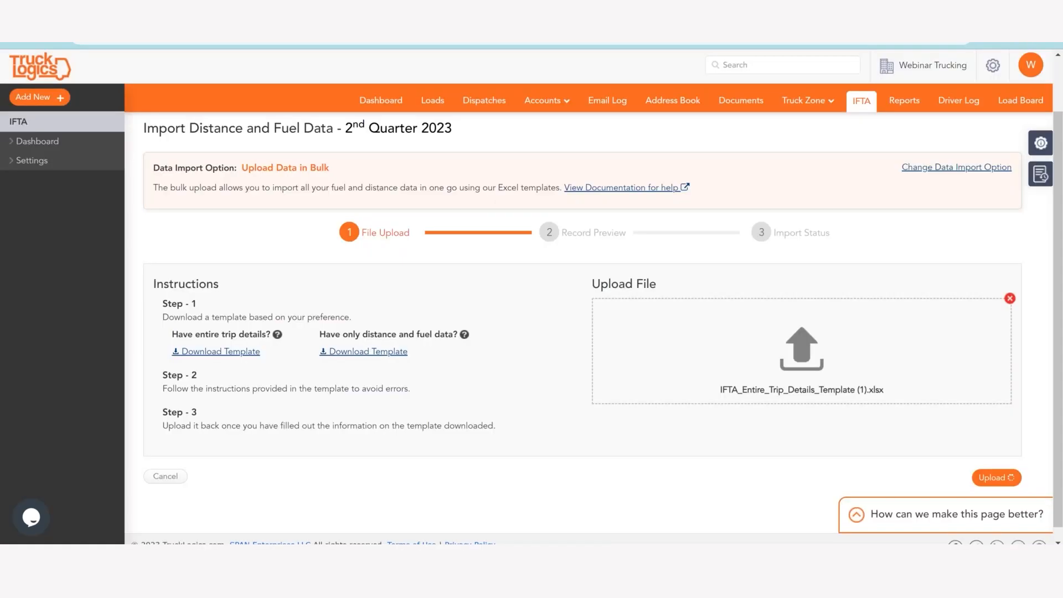
scroll(375, 374, "down", 2)
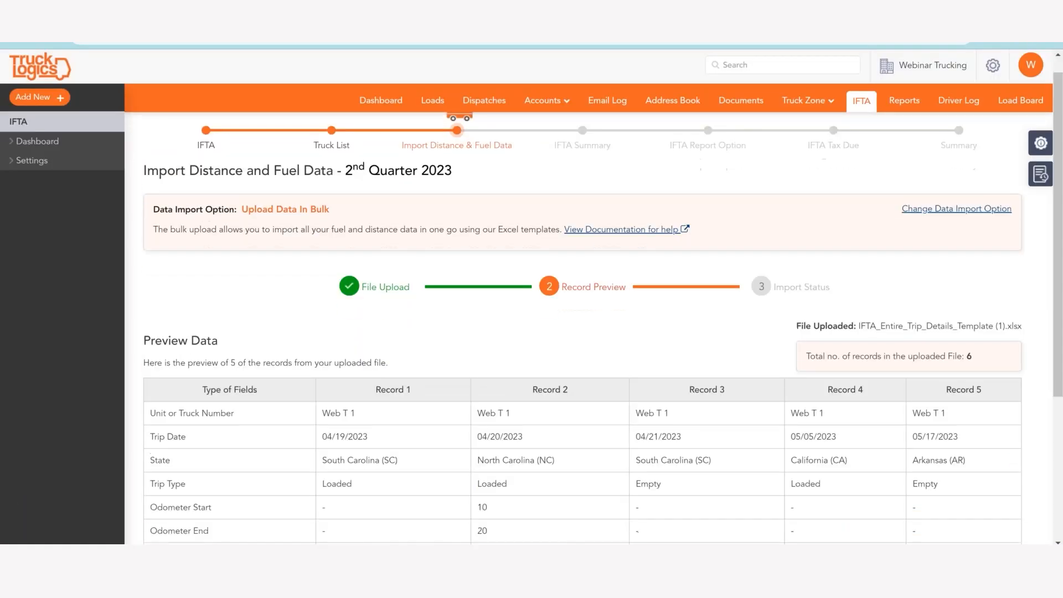
scroll(388, 366, "down", 1)
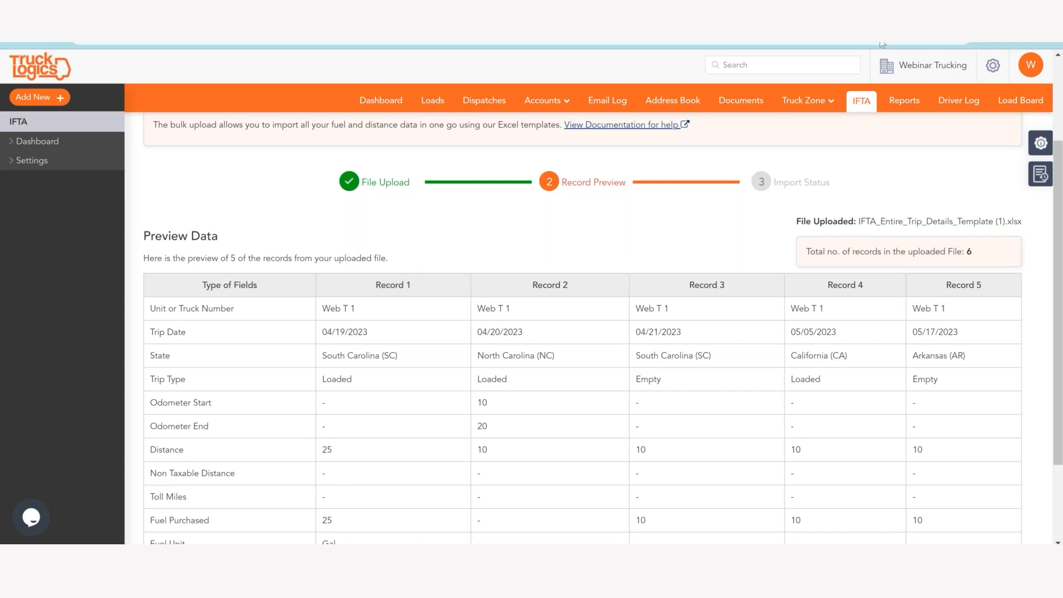
scroll(743, 235, "up", 2)
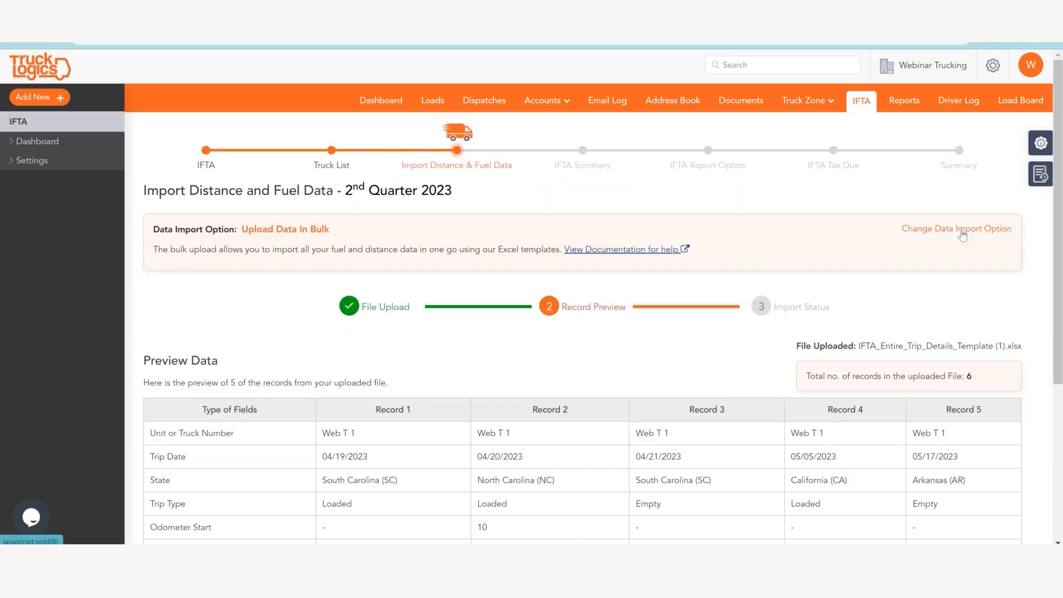
Change the data import option to Pull Data from Dispatches or Motive, and return it to Upload Data in Bulk.
left_click(963, 235)
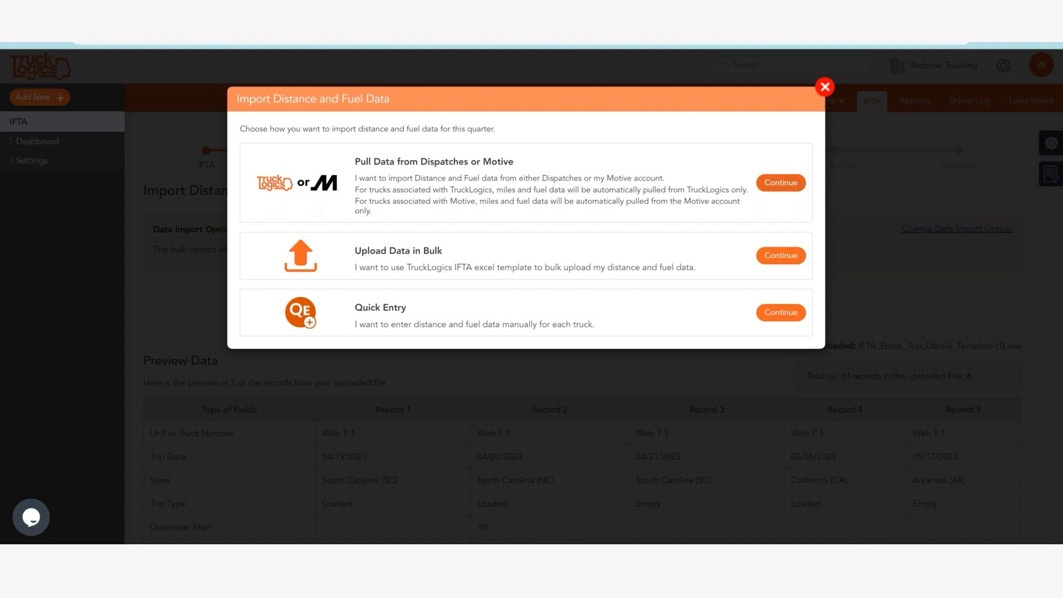
left_click(781, 183)
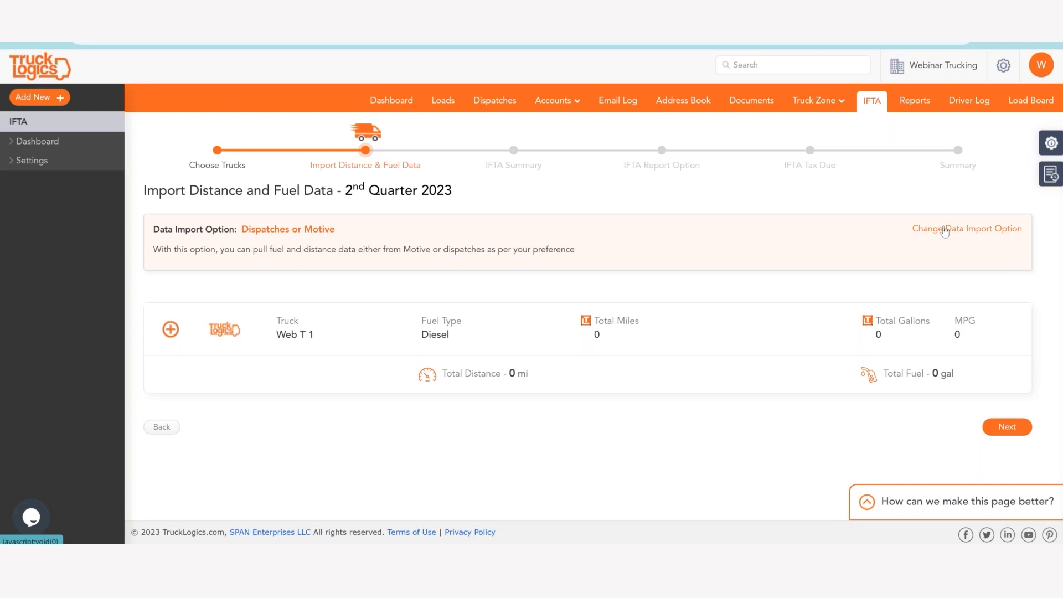
left_click(945, 231)
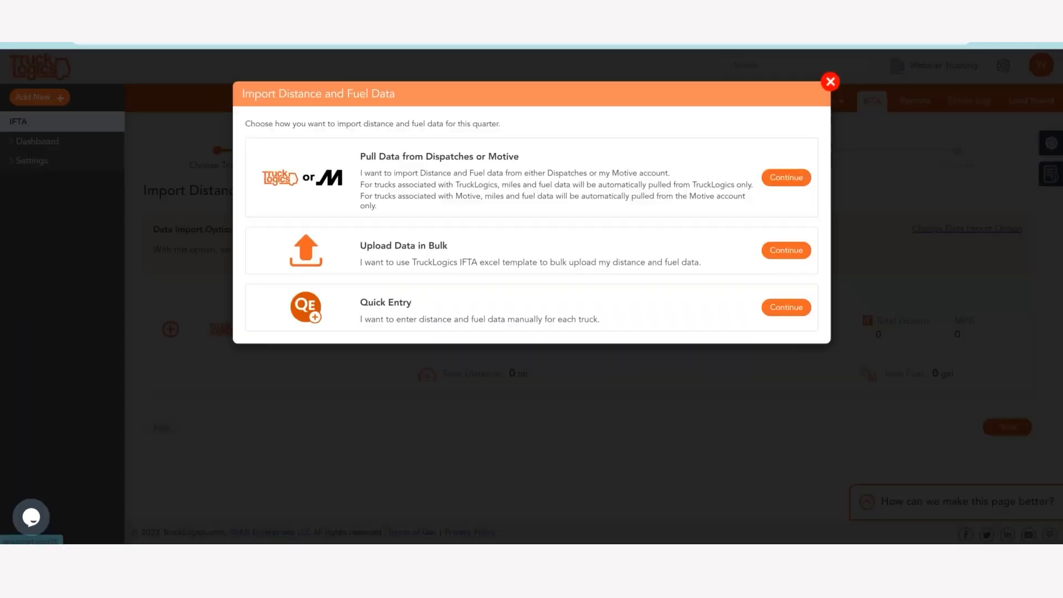
left_click(787, 256)
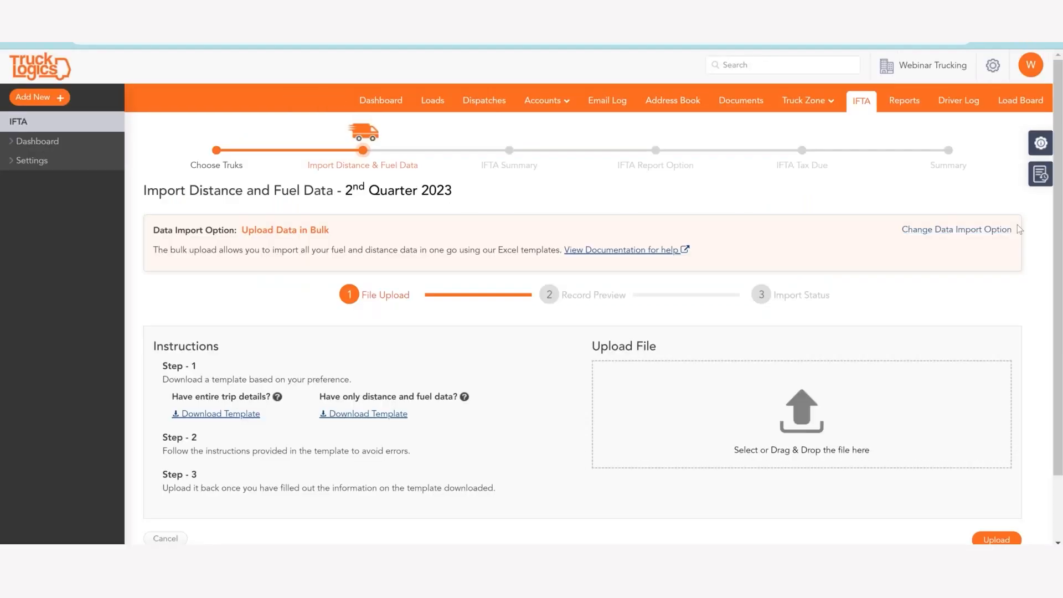
left_click(977, 230)
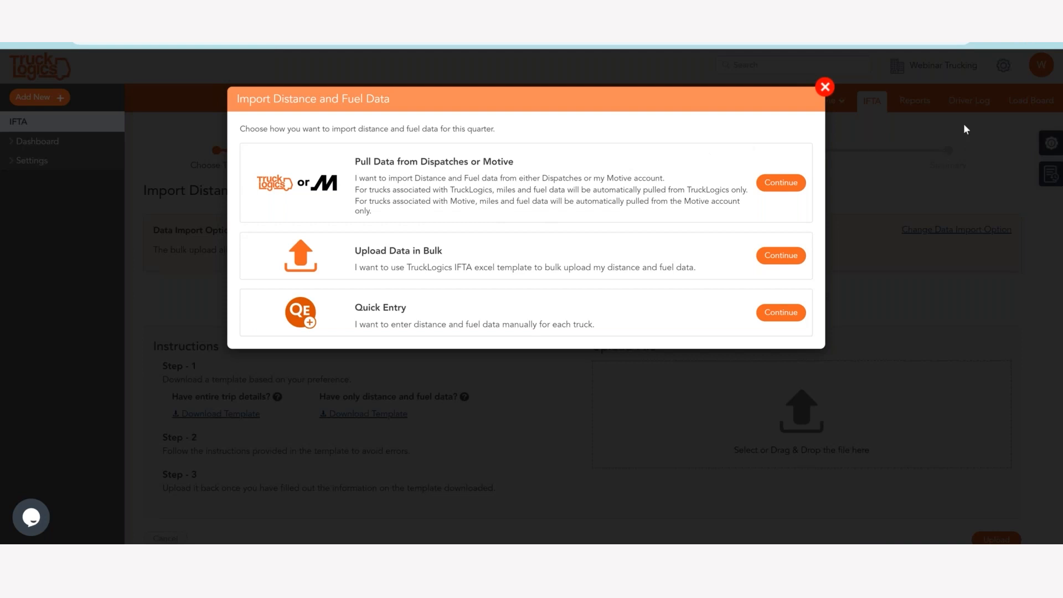
left_click(836, 90)
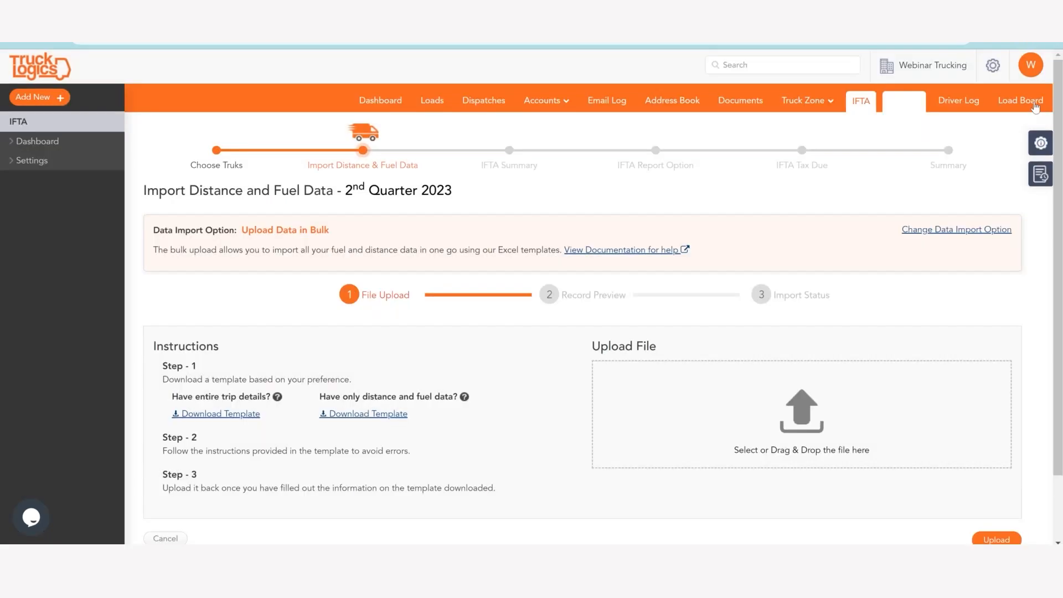